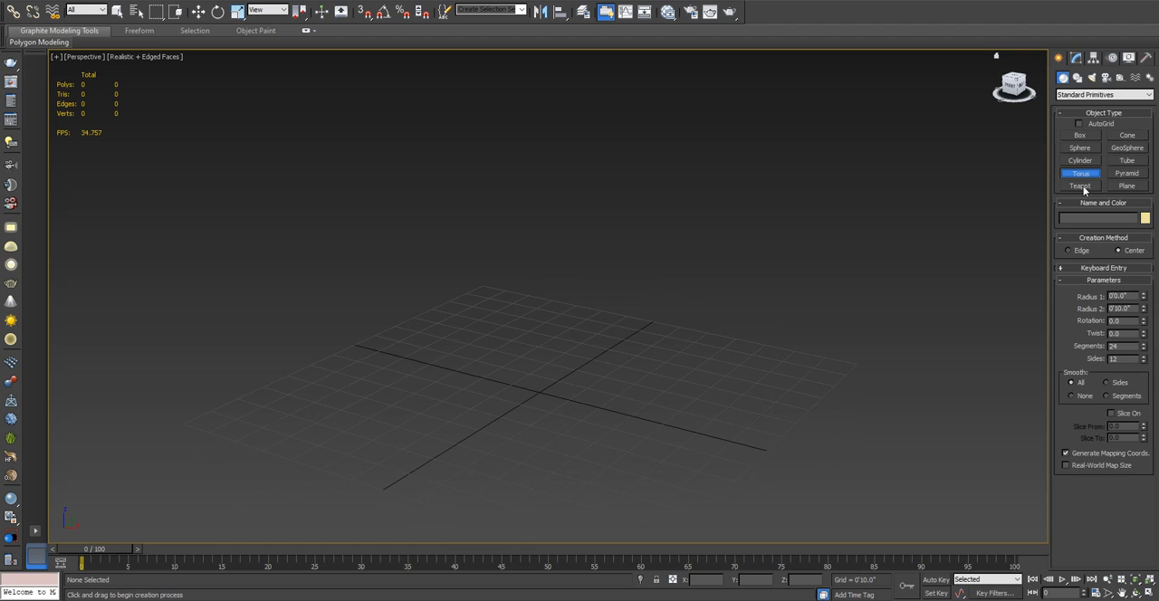
- Create a teapot primitive at the centre of the grid and adjust its radius to about 3'2.967"
{"action": "middle_click_drag", "start_coordinate": [445, 404], "coordinate": [598, 393]}
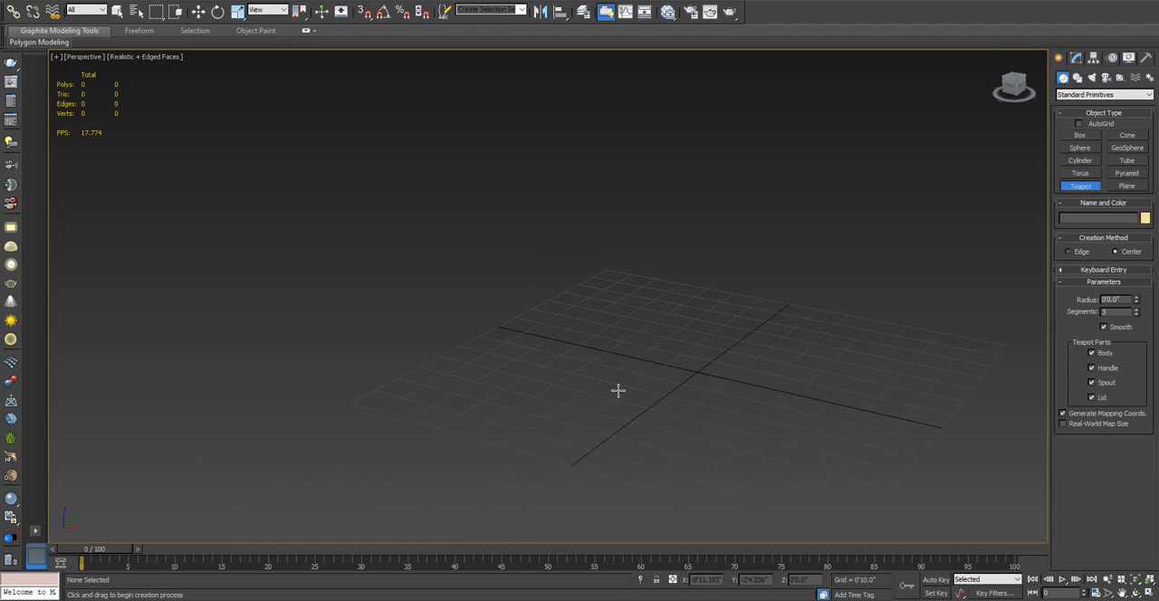
{"action": "left_click_drag", "start_coordinate": [693, 373], "coordinate": [680, 325]}
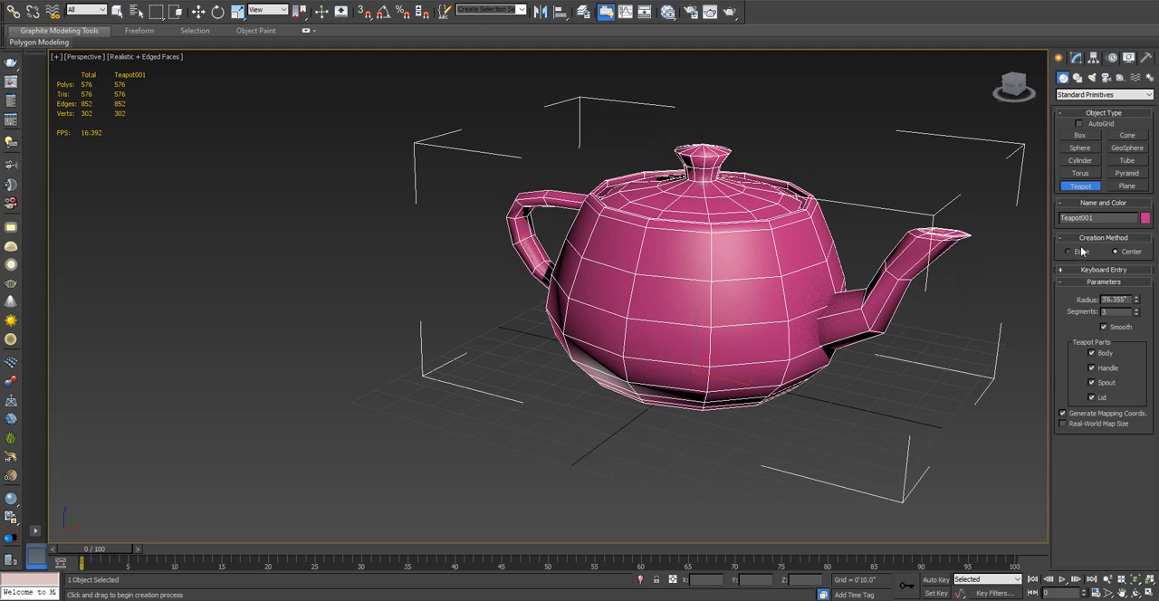
{"action": "middle_click_drag", "start_coordinate": [789, 273], "coordinate": [723, 279]}
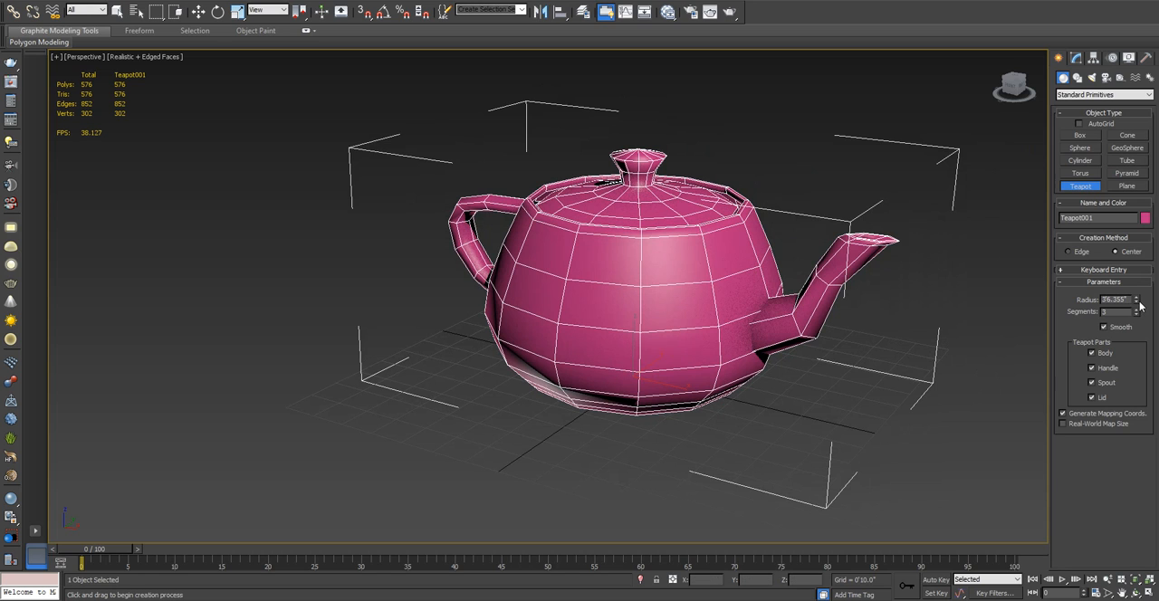
{"action": "mouse_move", "coordinate": [1139, 306]}
{"action": "left_mouse_down"}
{"action": "mouse_move", "coordinate": [1140, 381]}
{"action": "mouse_move", "coordinate": [1139, 310]}
{"action": "left_mouse_up"}
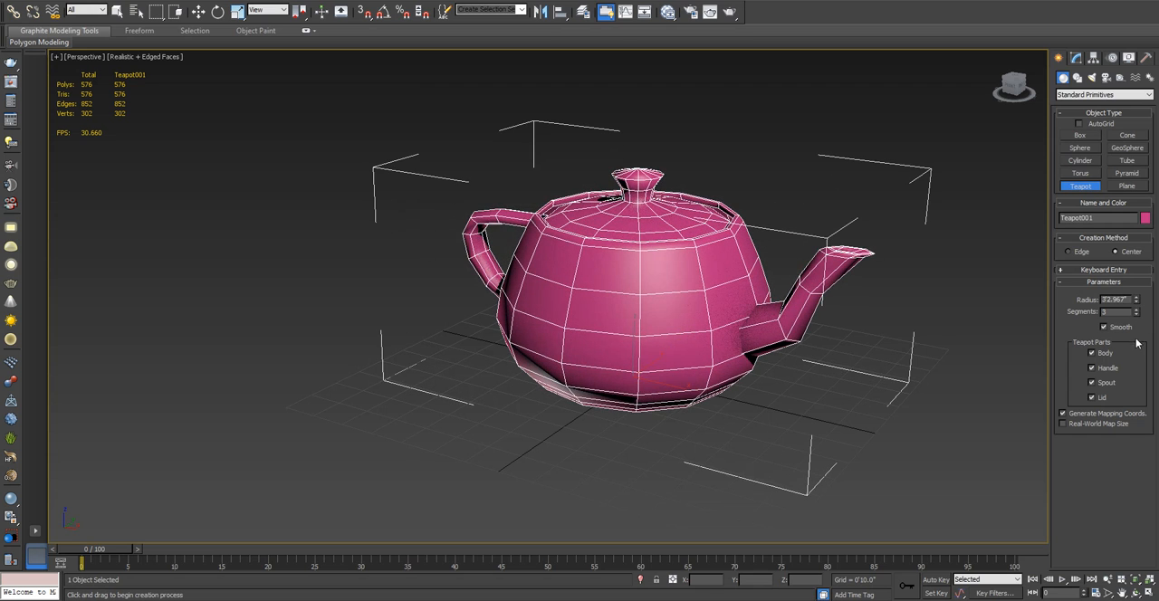
- Reduce the teapot's segments to 2 and render the perspective view to inspect the coarse shape up close
{"action": "left_click", "coordinate": [1139, 311]}
{"action": "left_click", "coordinate": [1139, 311]}
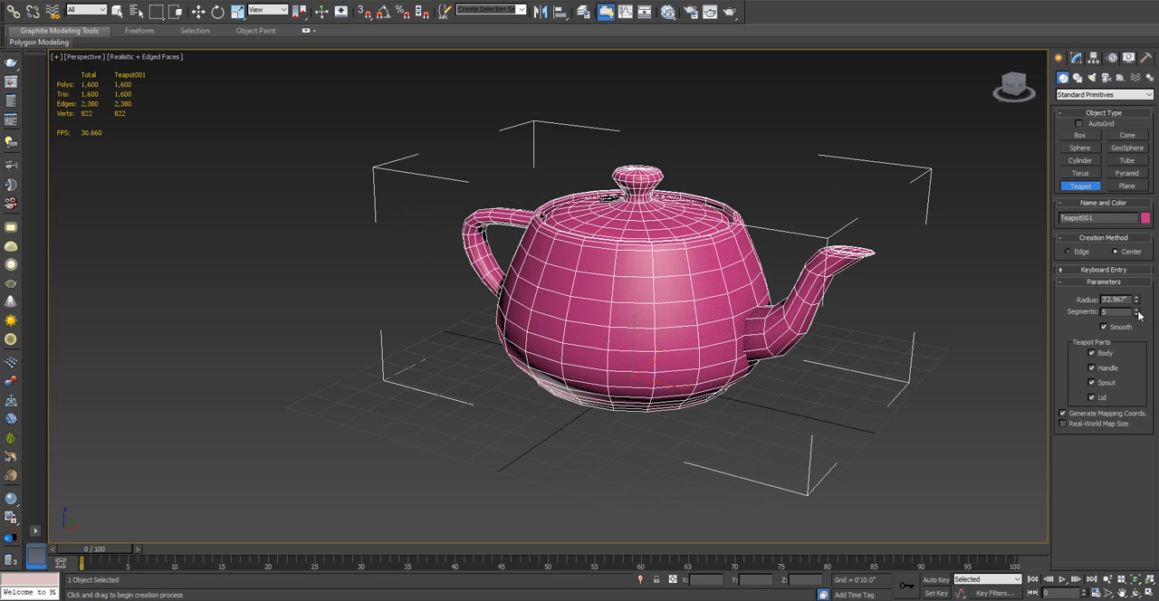
{"action": "left_click_drag", "start_coordinate": [1138, 316], "coordinate": [1134, 329]}
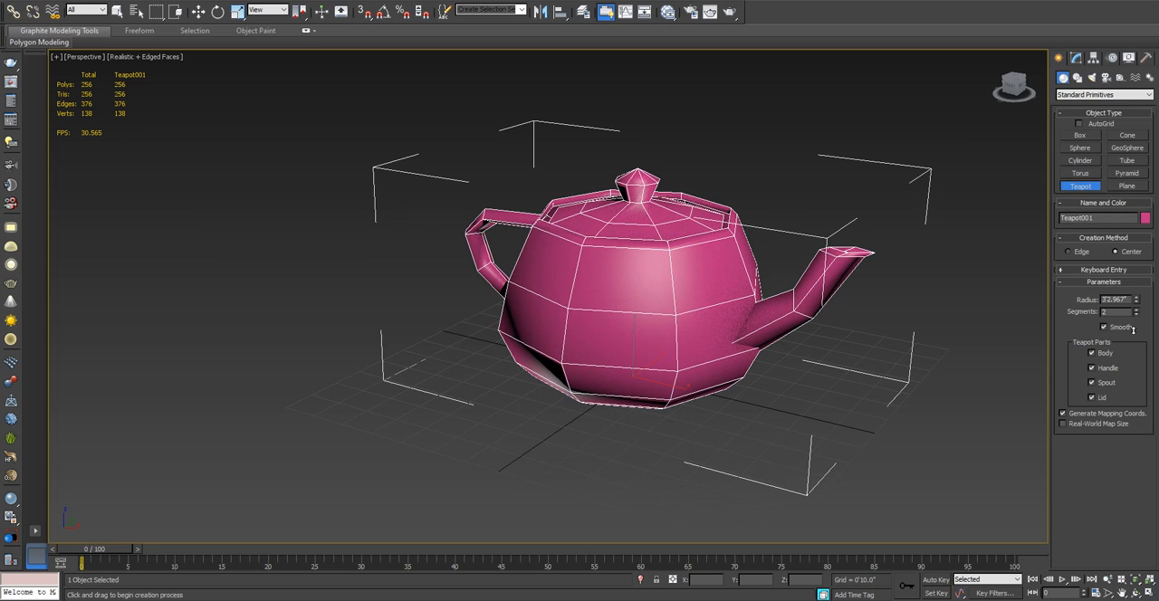
{"action": "left_click", "coordinate": [730, 12]}
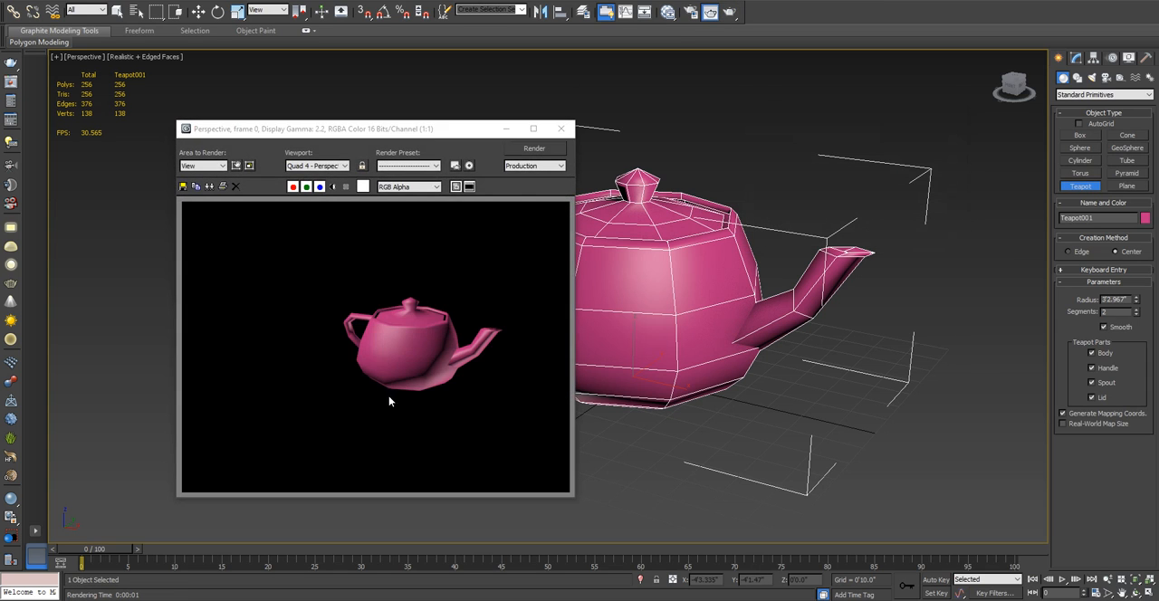
{"action": "scroll", "coordinate": [388, 398], "scroll_direction": "up", "scroll_amount": 1}
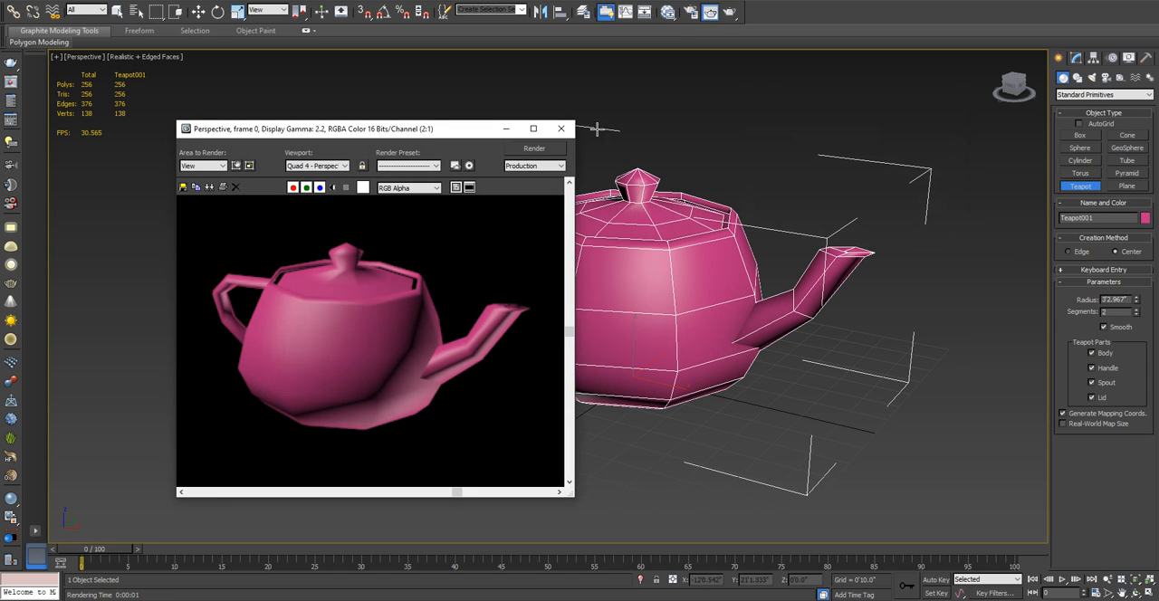
{"action": "left_click", "coordinate": [561, 128]}
- Raise the teapot's segments to 13 and render the perspective view to inspect the smoother shape
{"action": "middle_click_drag", "start_coordinate": [633, 243], "coordinate": [668, 259]}
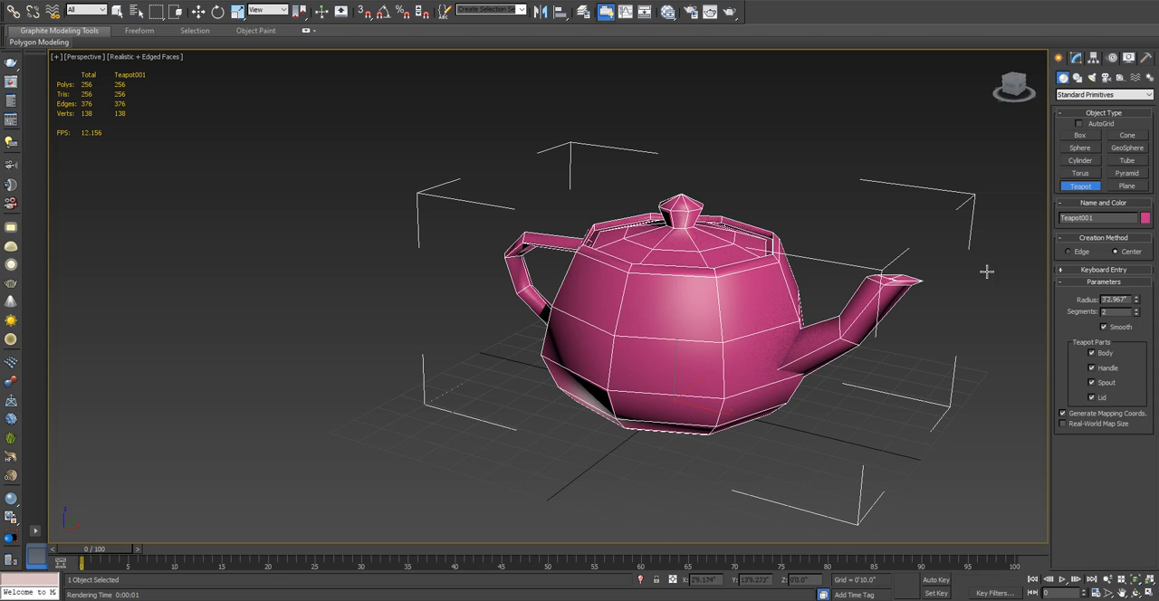
{"action": "left_click", "coordinate": [1138, 310]}
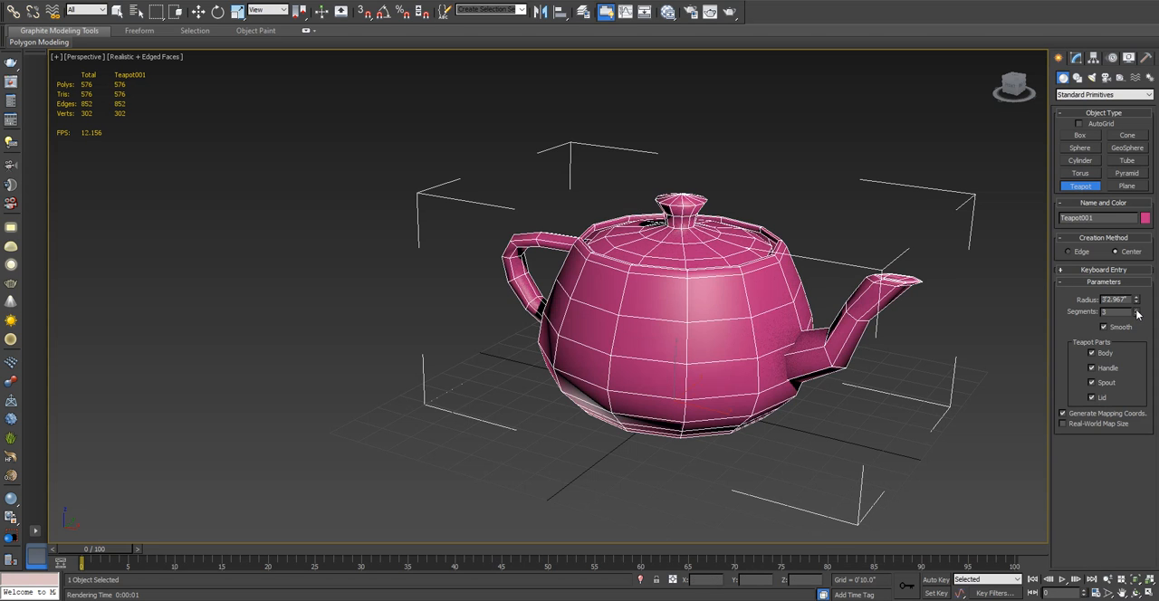
{"action": "left_click", "coordinate": [1138, 310]}
{"action": "left_click_drag", "start_coordinate": [1137, 311], "coordinate": [1137, 299]}
{"action": "left_click", "coordinate": [730, 13]}
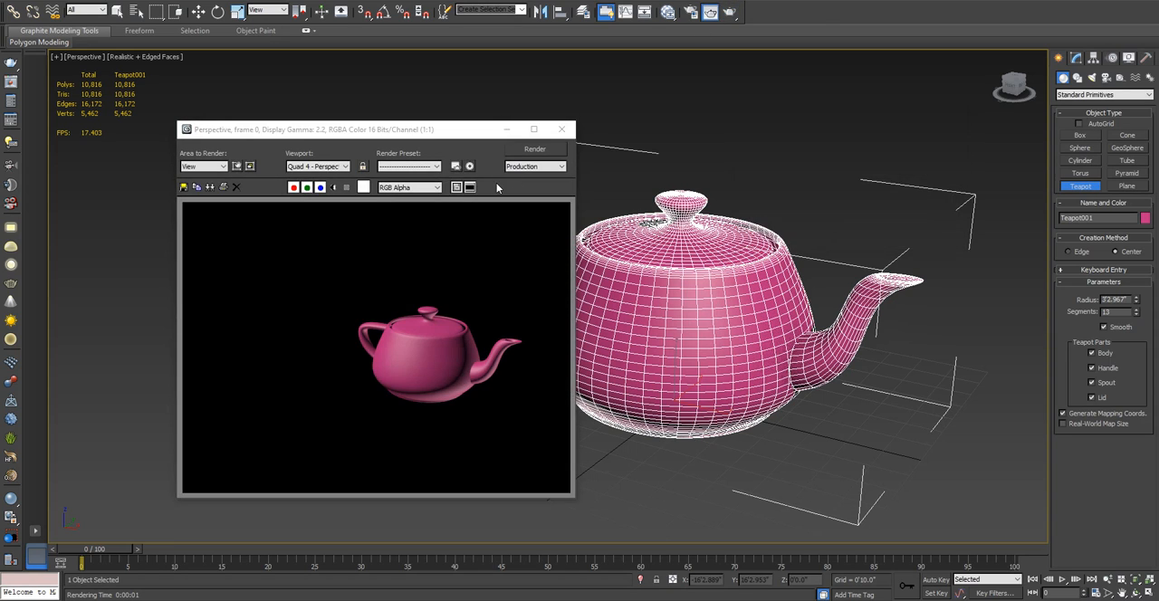
{"action": "scroll", "coordinate": [438, 315], "scroll_direction": "up", "scroll_amount": 2}
{"action": "scroll", "coordinate": [408, 232], "scroll_direction": "down", "scroll_amount": 2}
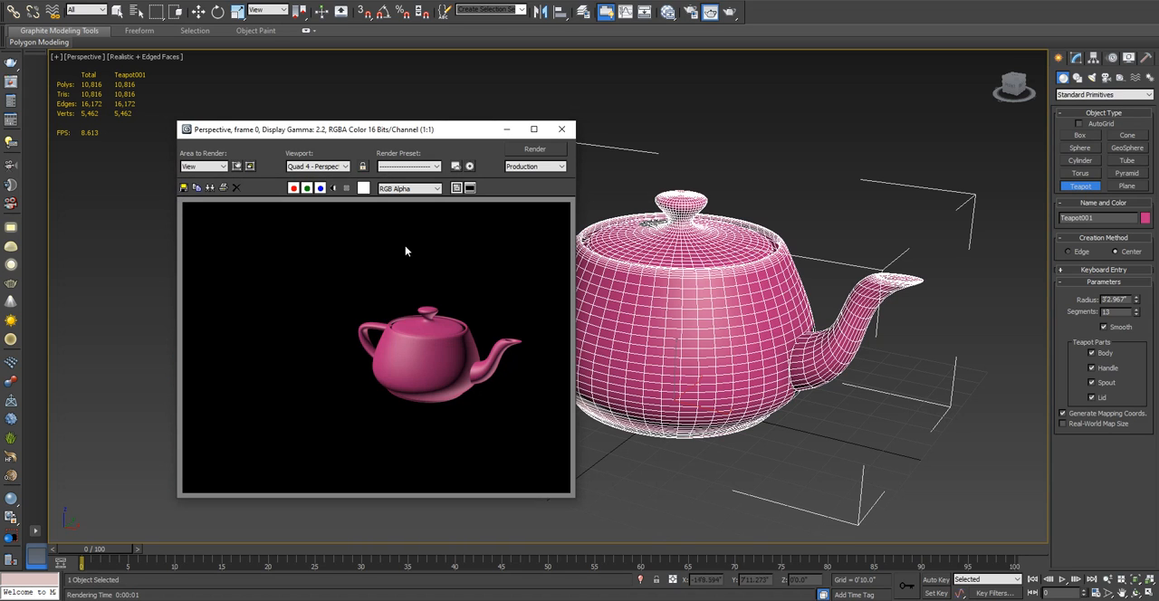
{"action": "left_click", "coordinate": [561, 128]}
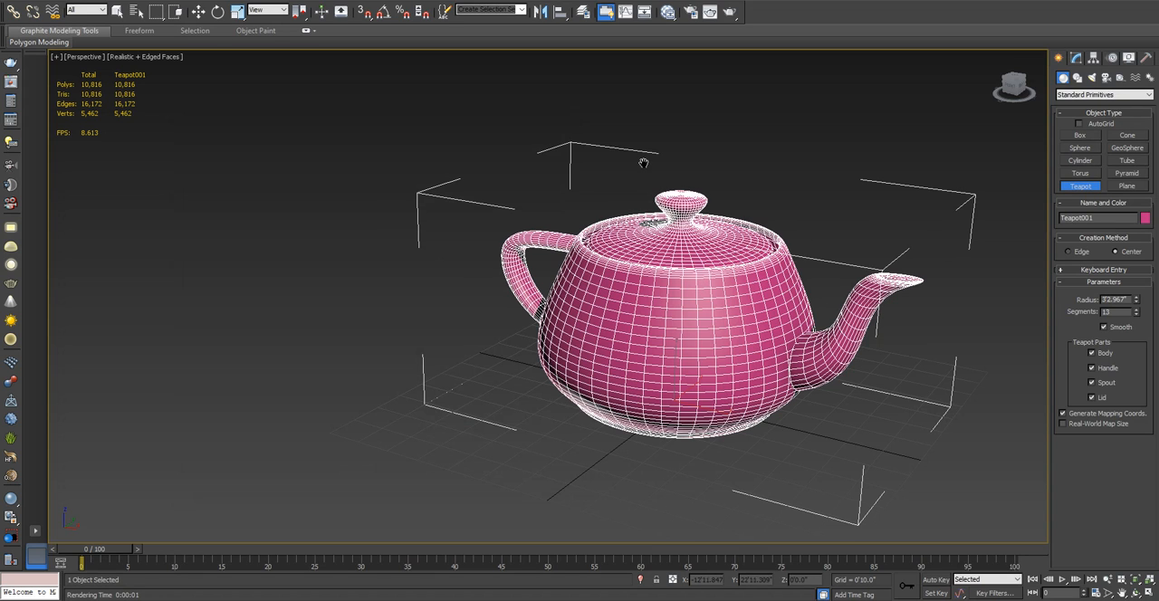
- Render the perspective view again with the teapot placed higher in the frame, and close the render
{"action": "middle_click_drag", "start_coordinate": [644, 163], "coordinate": [637, 101]}
{"action": "left_click", "coordinate": [729, 12]}
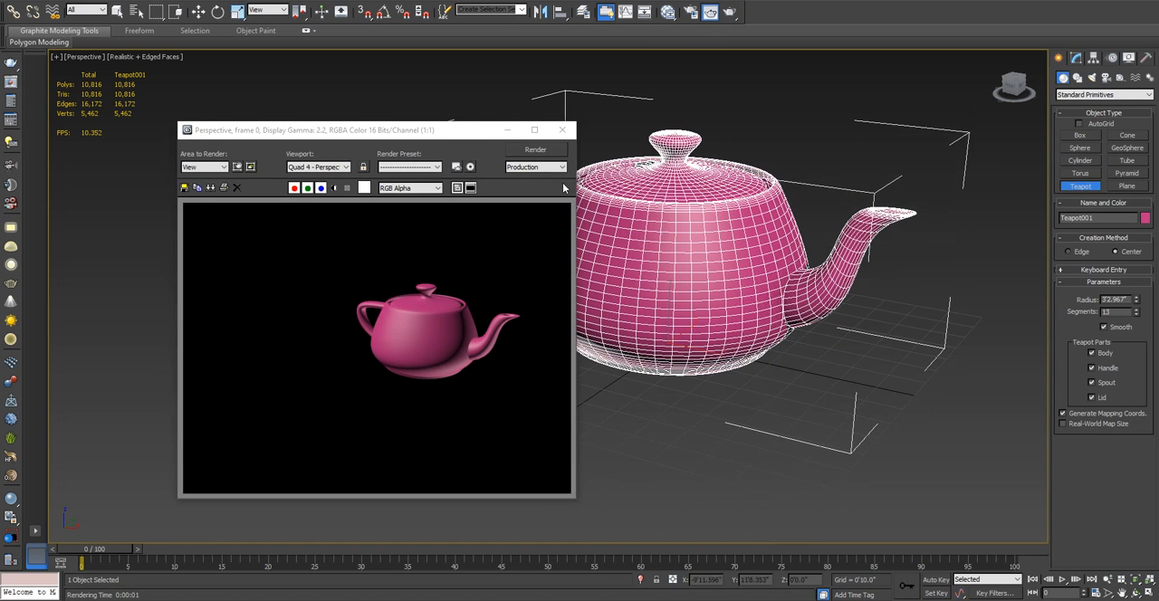
{"action": "left_click", "coordinate": [561, 130]}
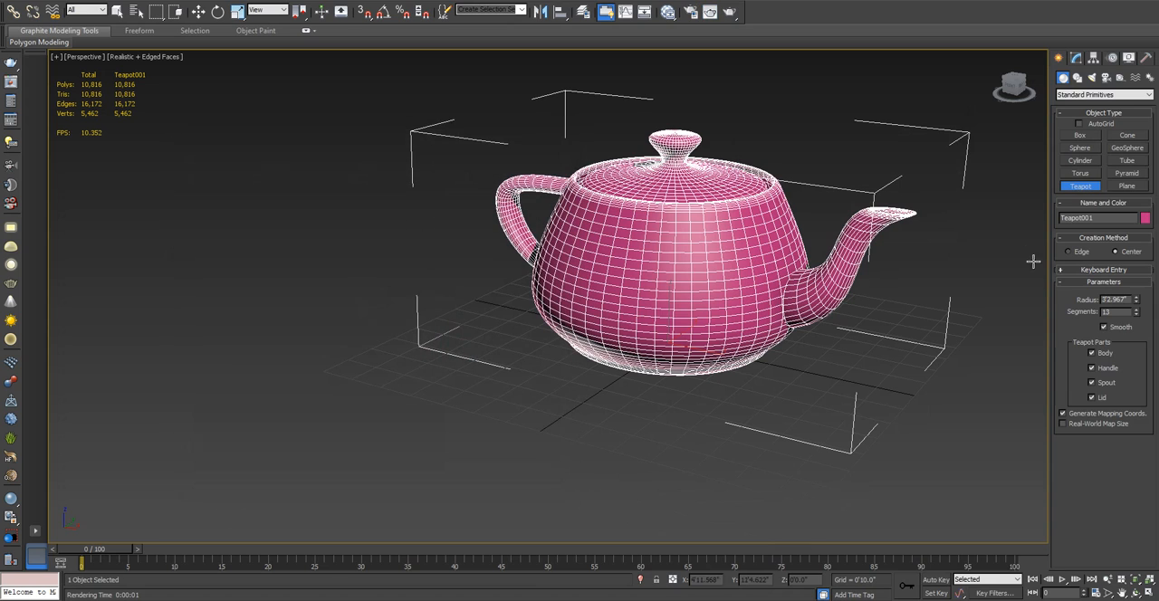
- Lower the teapot's segments to 10 and inspect the smoothness in an enlarged render
{"action": "left_click", "coordinate": [1136, 315]}
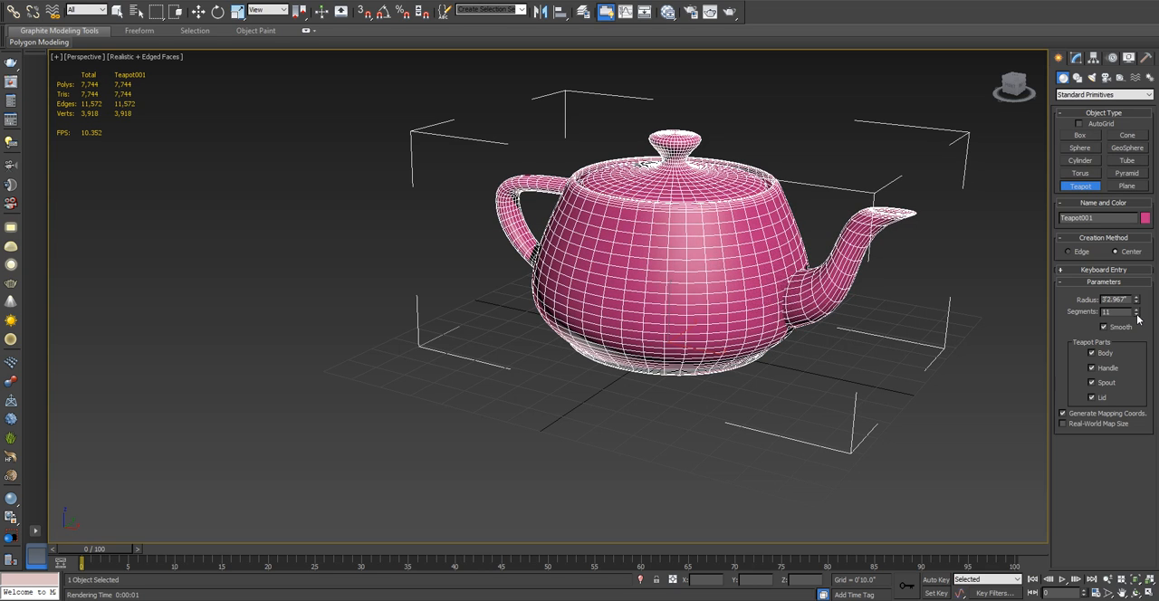
{"action": "left_click", "coordinate": [1137, 316]}
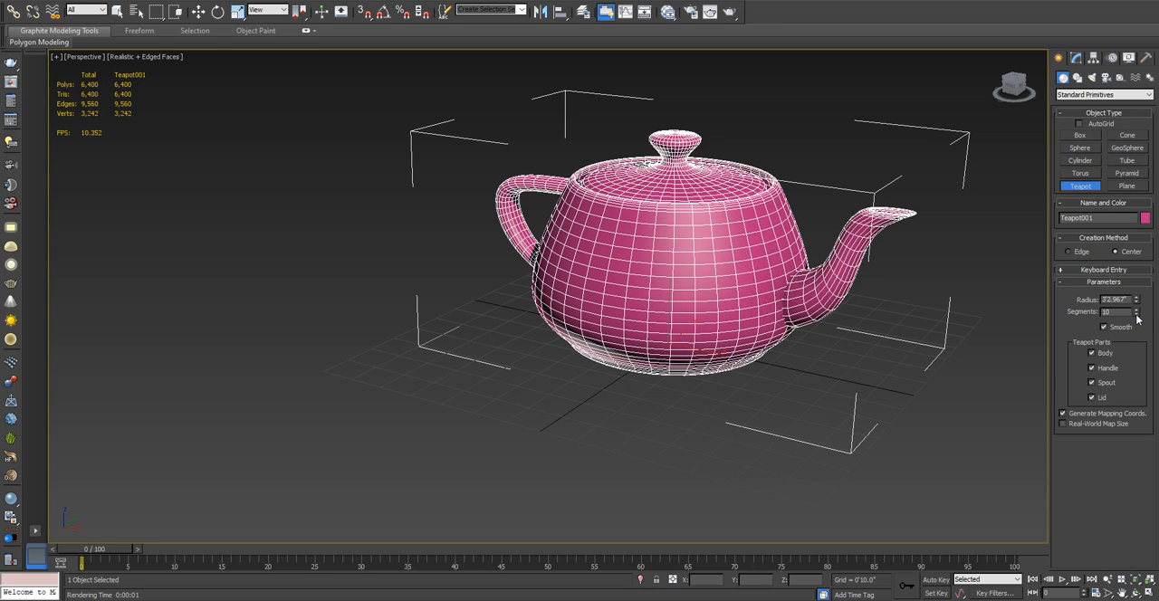
{"action": "left_click", "coordinate": [731, 12]}
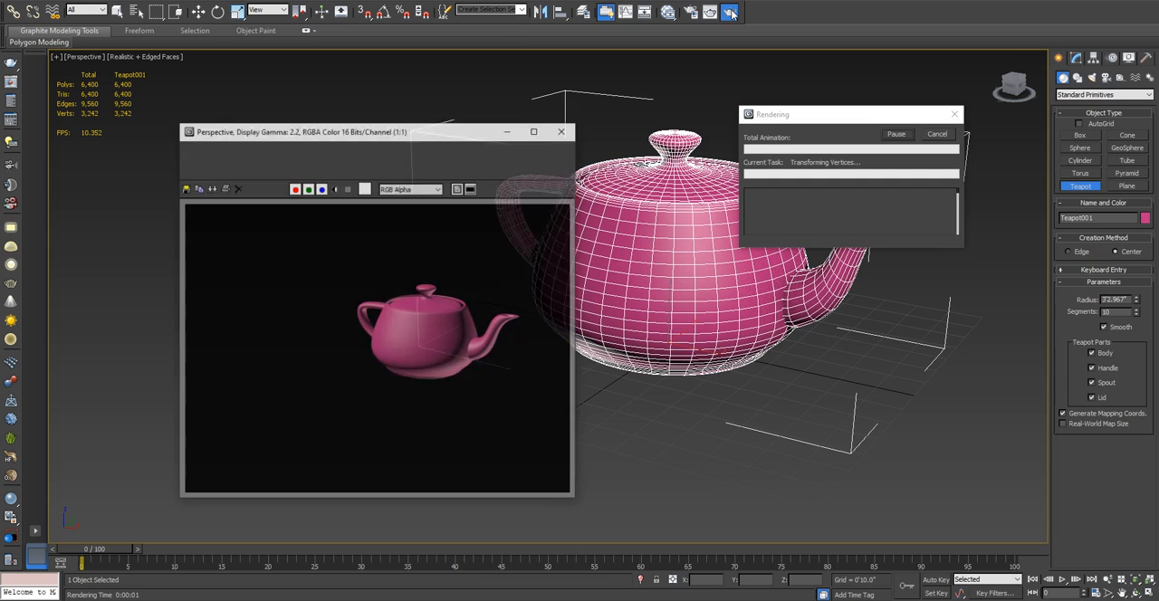
{"action": "scroll", "coordinate": [490, 377], "scroll_direction": "up", "scroll_amount": 1}
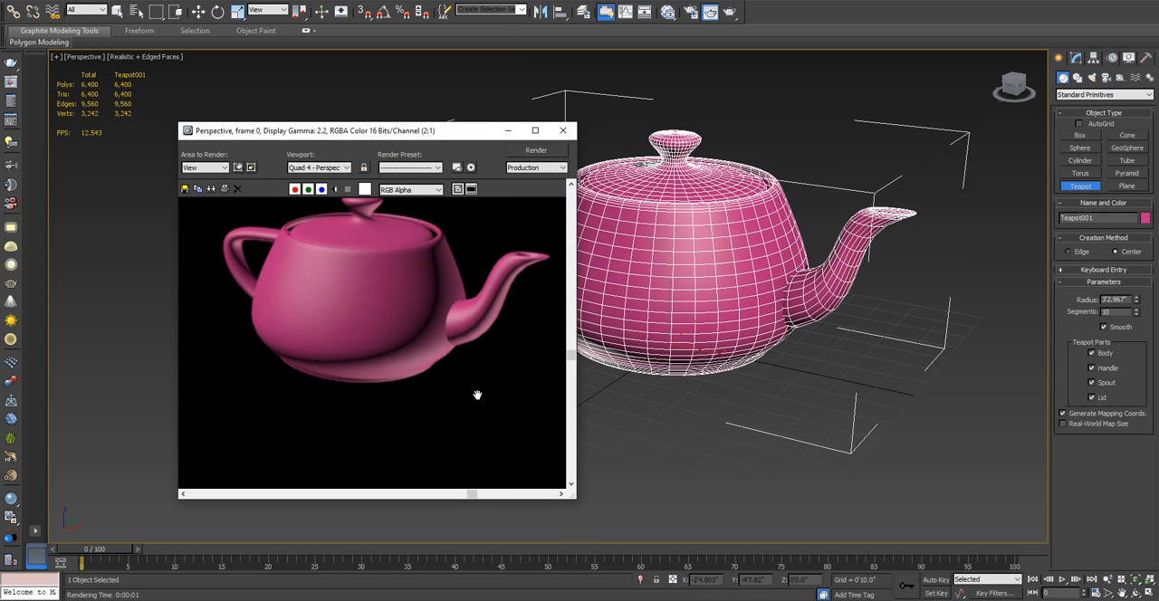
{"action": "middle_click_drag", "start_coordinate": [477, 395], "coordinate": [475, 400]}
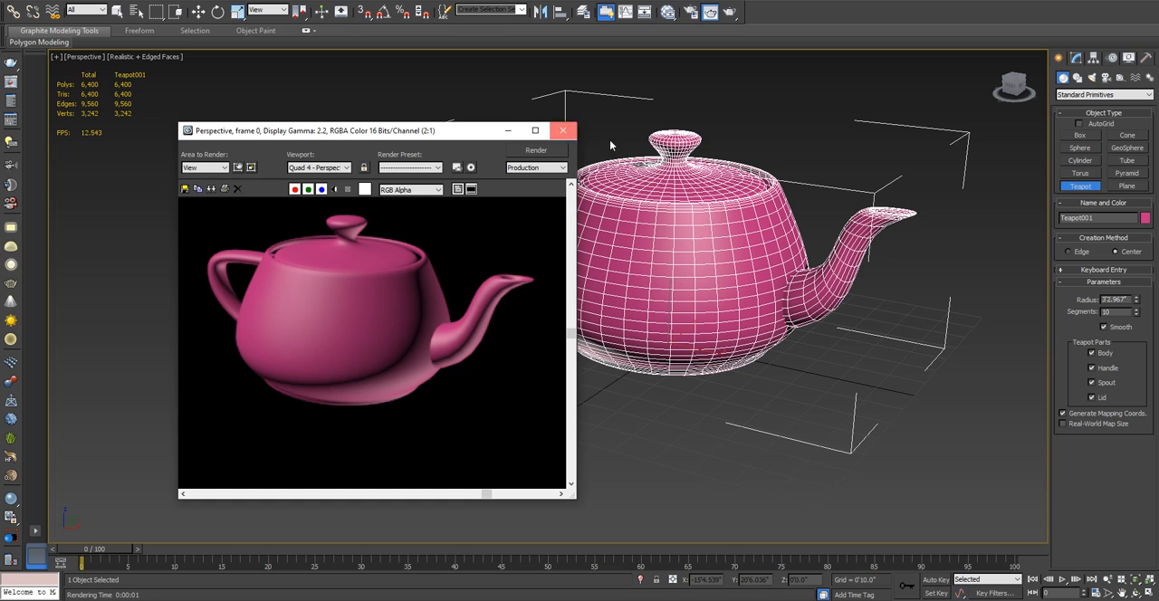
{"action": "left_click", "coordinate": [564, 131]}
- Lower the teapot's segments to 8 and check the result in a render
{"action": "left_click", "coordinate": [1137, 315]}
{"action": "left_click", "coordinate": [1136, 314]}
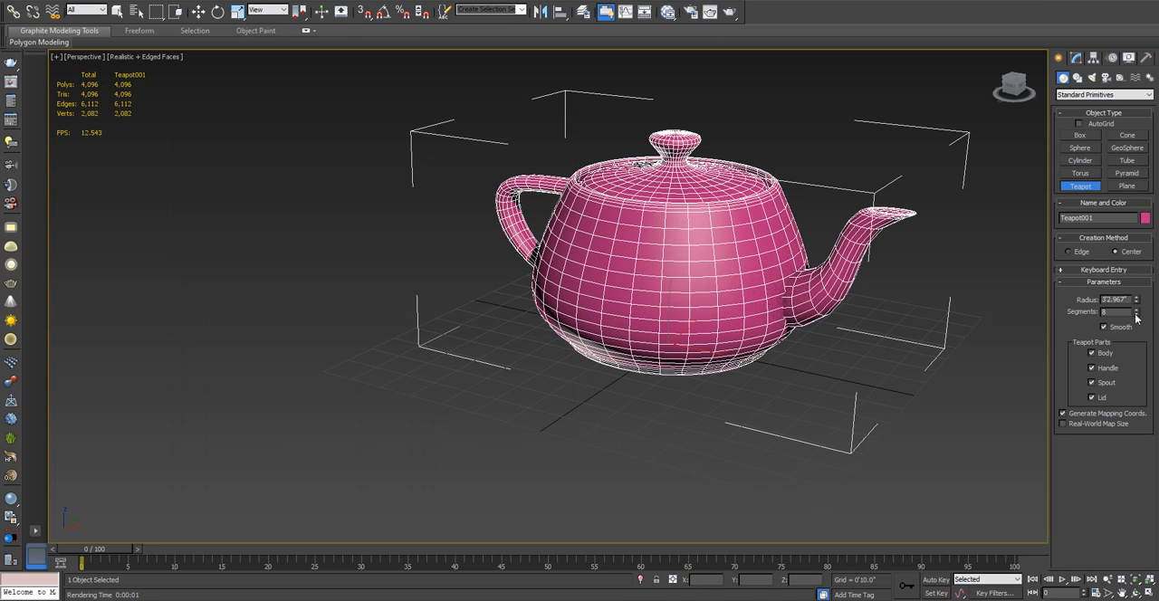
{"action": "left_click", "coordinate": [729, 12]}
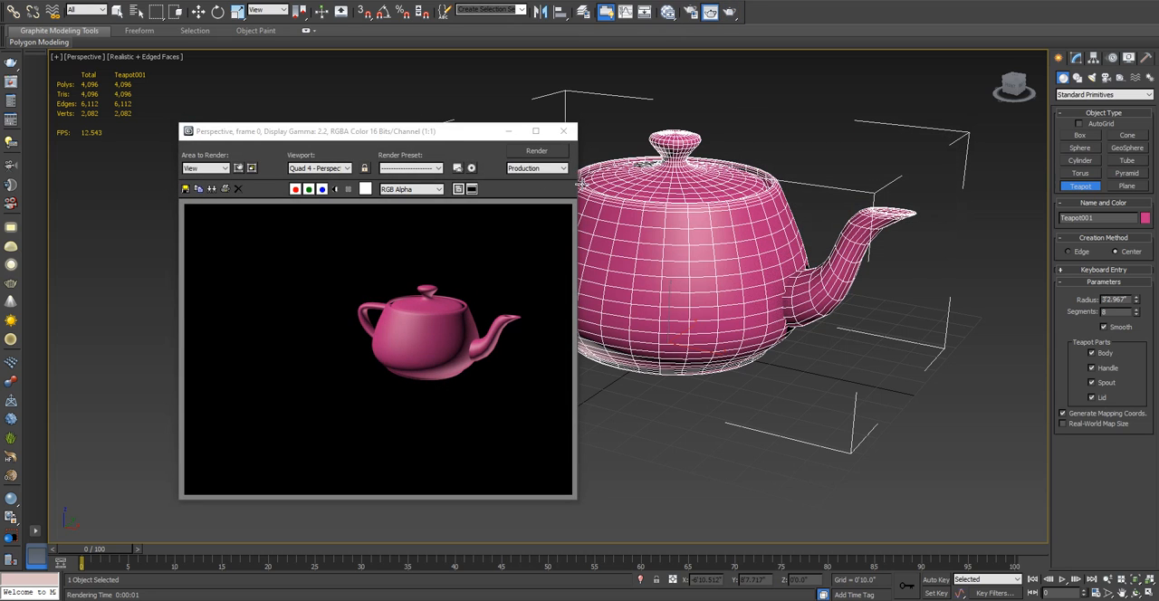
{"action": "left_click", "coordinate": [563, 132]}
- Delete the teapot from the scene
{"action": "key", "text": "z"}
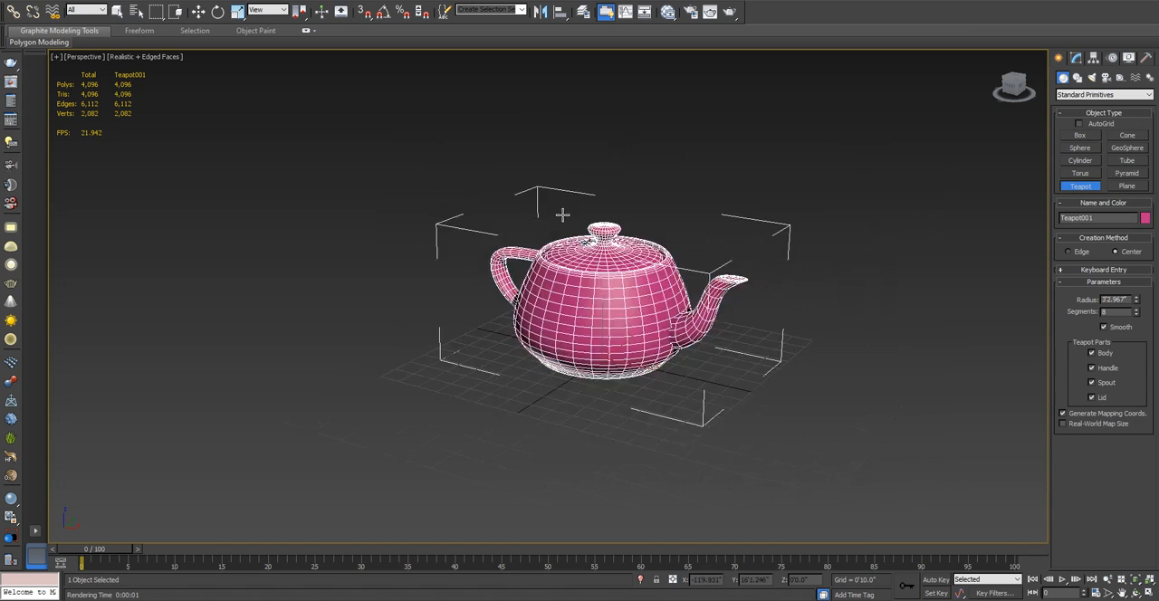
{"action": "key", "text": "Delete"}
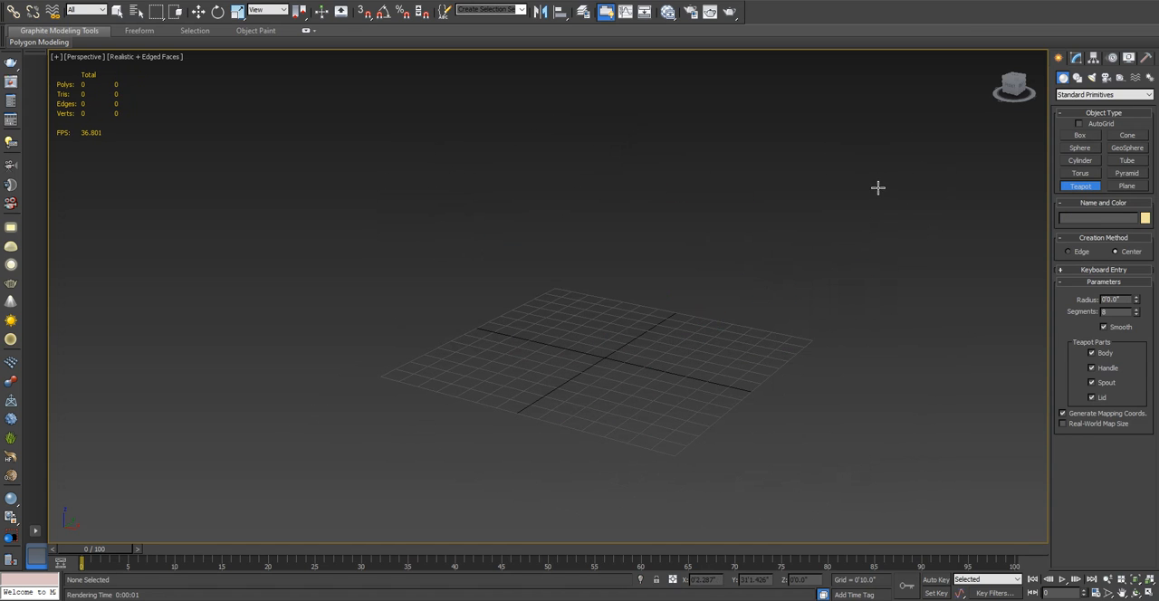
{"action": "left_click", "coordinate": [1075, 189]}
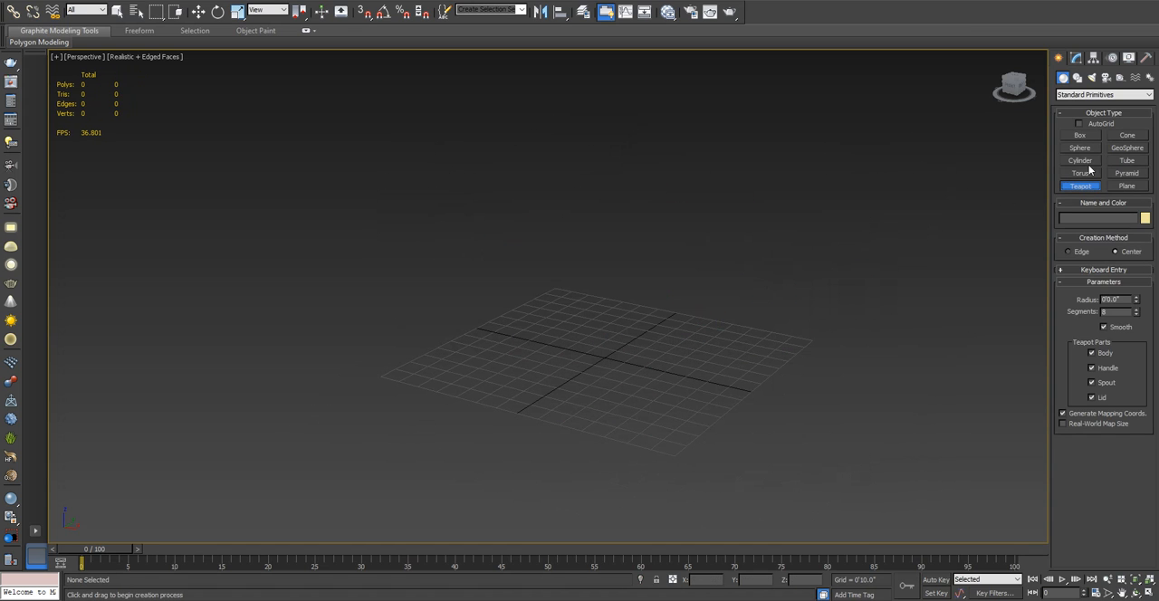
- Create a text spline reading HELLO in Arial at the centre of the grid
{"action": "left_click", "coordinate": [1077, 77]}
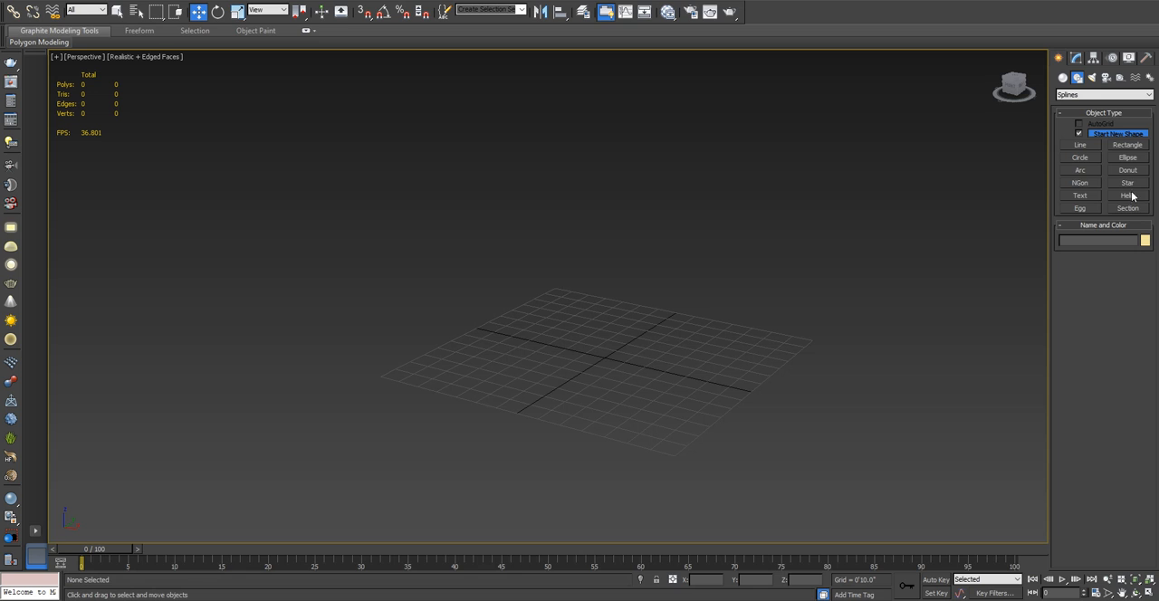
{"action": "left_click", "coordinate": [1080, 195]}
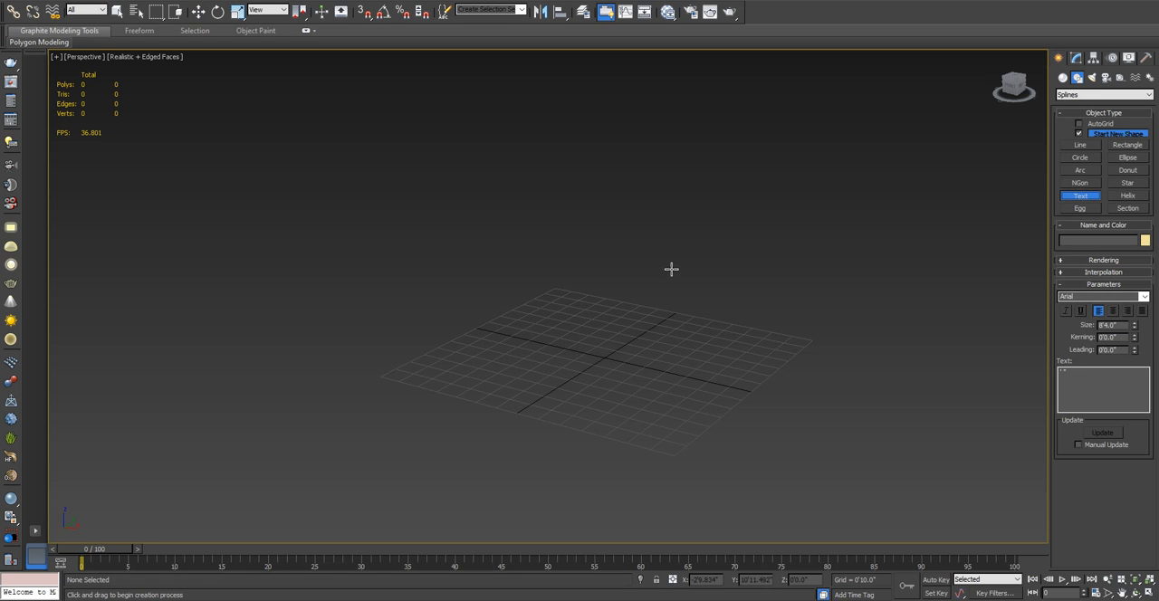
{"action": "left_click", "coordinate": [1090, 377]}
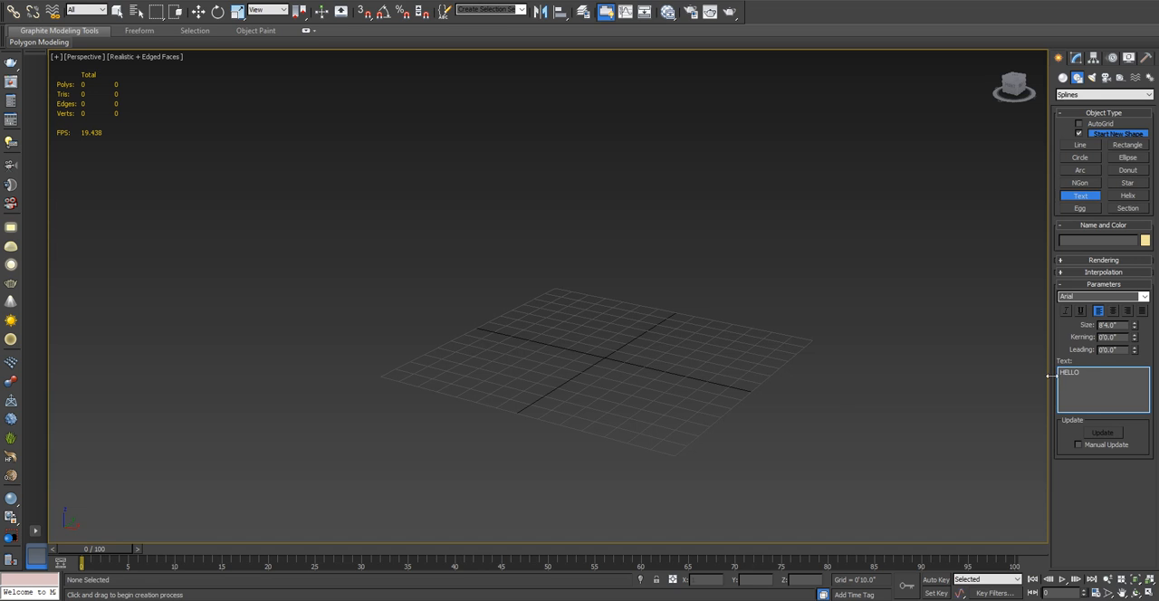
{"action": "left_click_drag", "start_coordinate": [614, 354], "coordinate": [603, 401]}
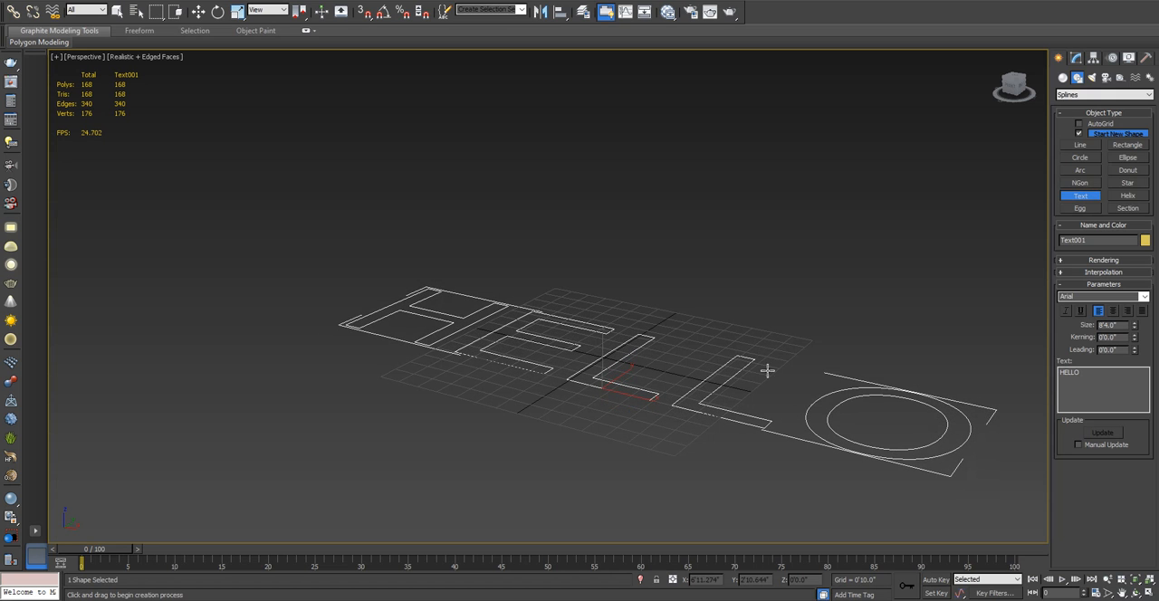
- Try underline and italic styling on the HELLO text, and switch both off again
{"action": "middle_click_drag", "start_coordinate": [706, 367], "coordinate": [745, 393], "text": "alt"}
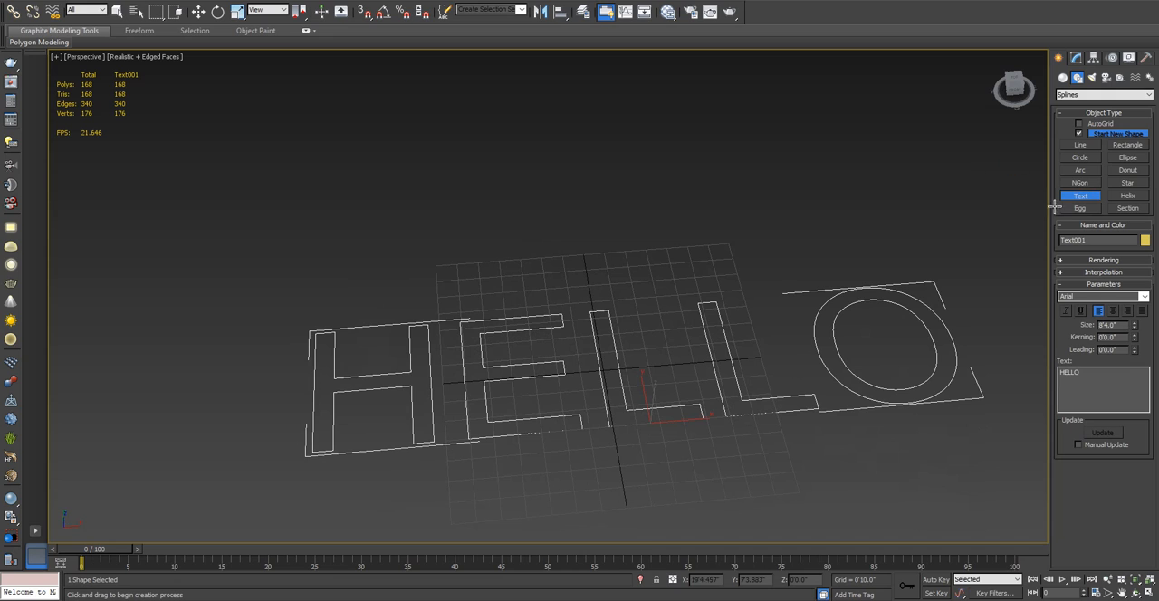
{"action": "left_click", "coordinate": [1086, 311]}
{"action": "left_click", "coordinate": [1080, 312]}
{"action": "left_click", "coordinate": [1066, 312]}
{"action": "left_click", "coordinate": [1086, 312]}
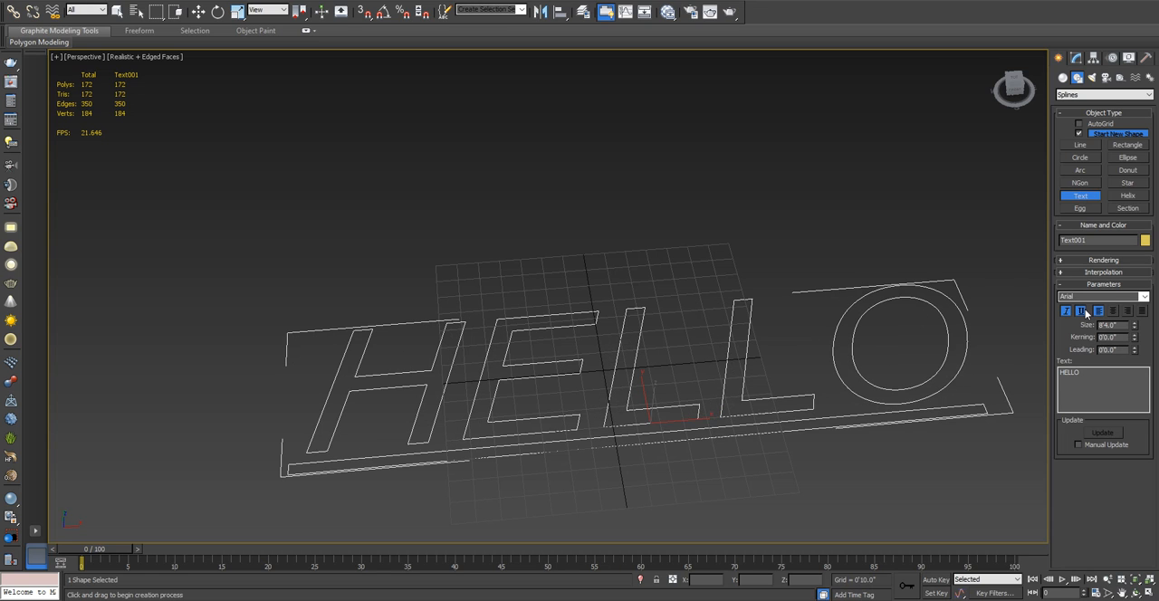
{"action": "left_click", "coordinate": [1084, 311]}
{"action": "left_click", "coordinate": [1066, 312]}
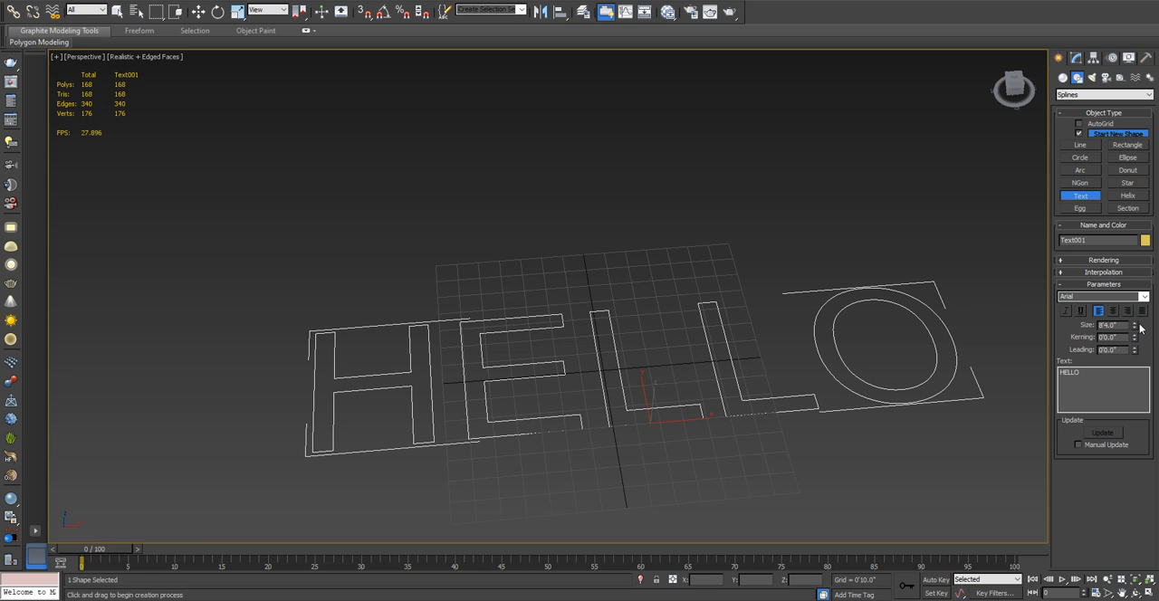
- Set the HELLO text's size to 6'6.0" and its kerning to -0'9.06"
{"action": "left_click_drag", "start_coordinate": [1137, 329], "coordinate": [670, 289]}
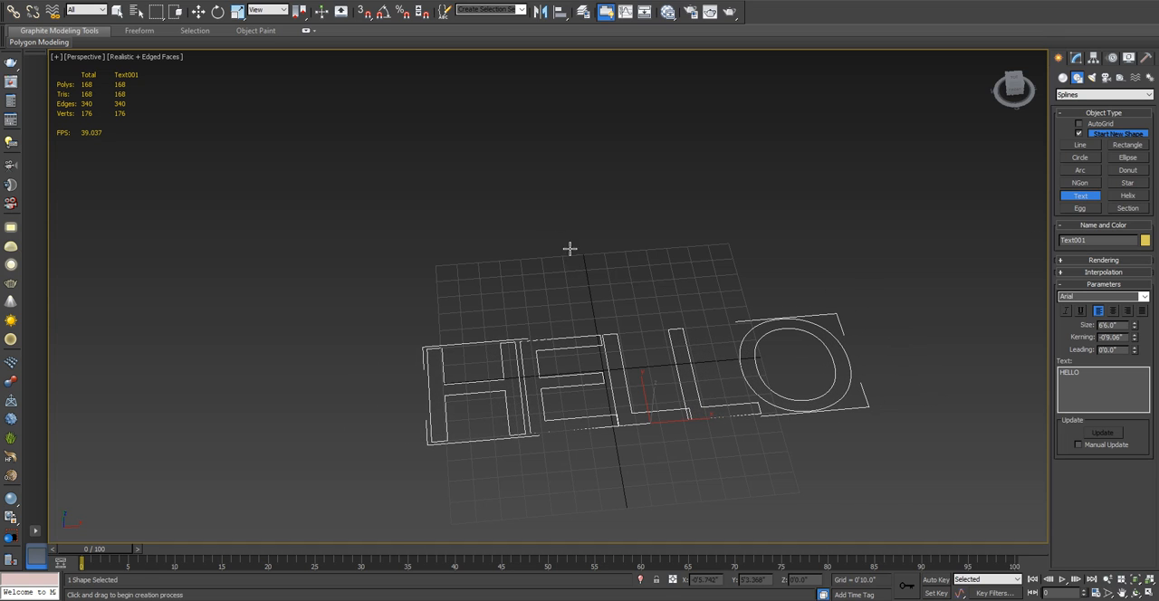
{"action": "middle_click_drag", "start_coordinate": [569, 248], "coordinate": [455, 430], "text": "alt"}
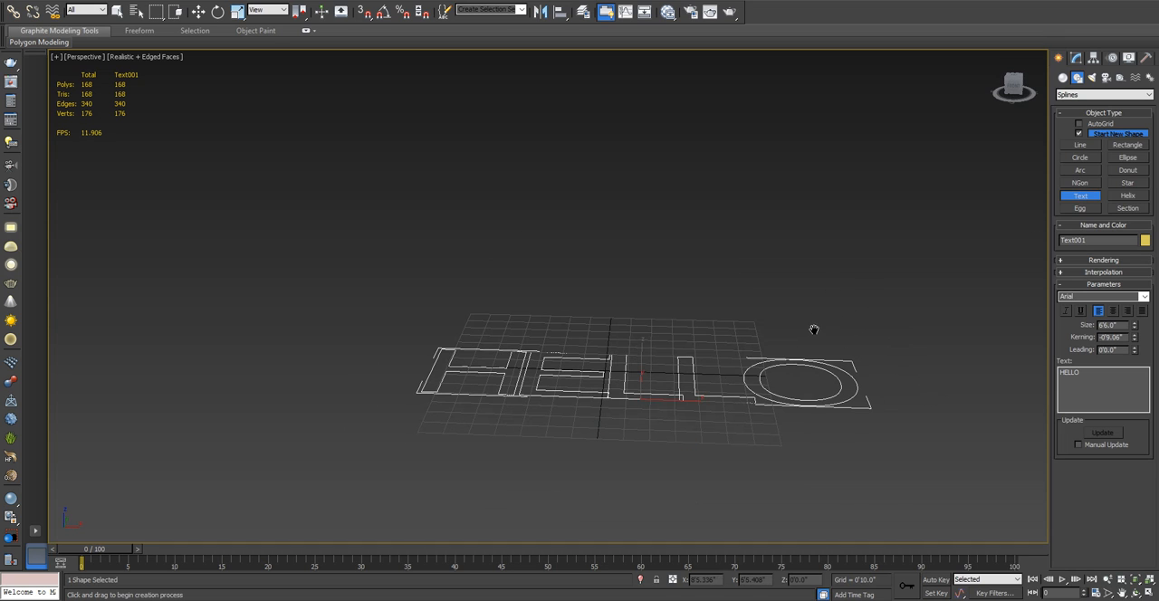
{"action": "middle_click_drag", "start_coordinate": [819, 326], "coordinate": [808, 337], "text": "alt"}
{"action": "middle_click_drag", "start_coordinate": [748, 309], "coordinate": [883, 373], "text": "alt"}
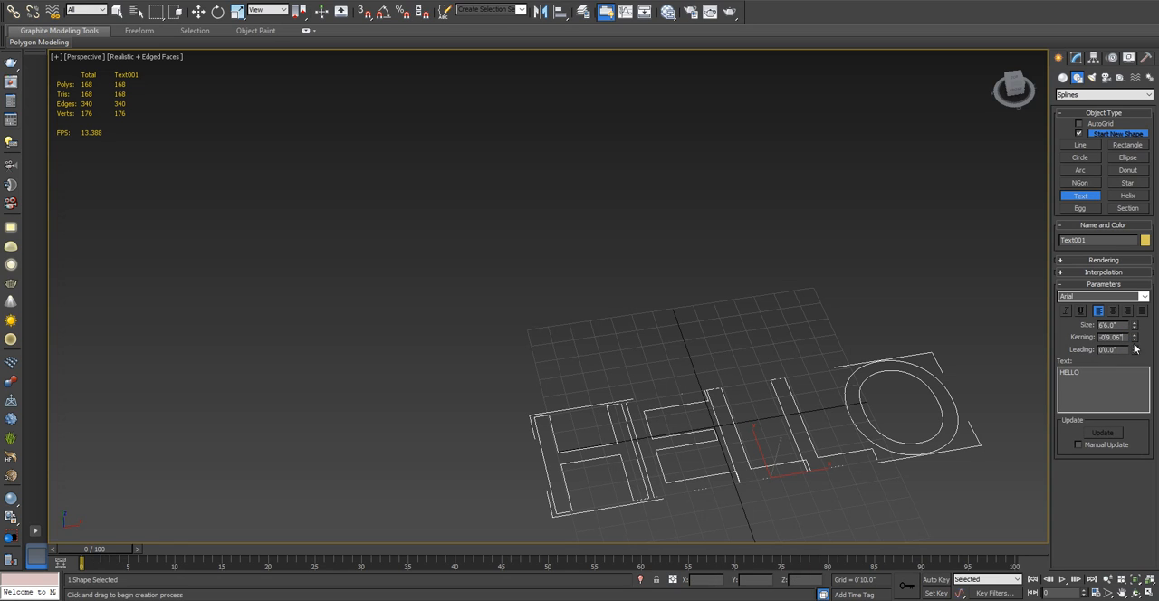
- Reset the HELLO text's kerning to 0'0.0" and change its font to Chiller
{"action": "key", "text": "Return"}
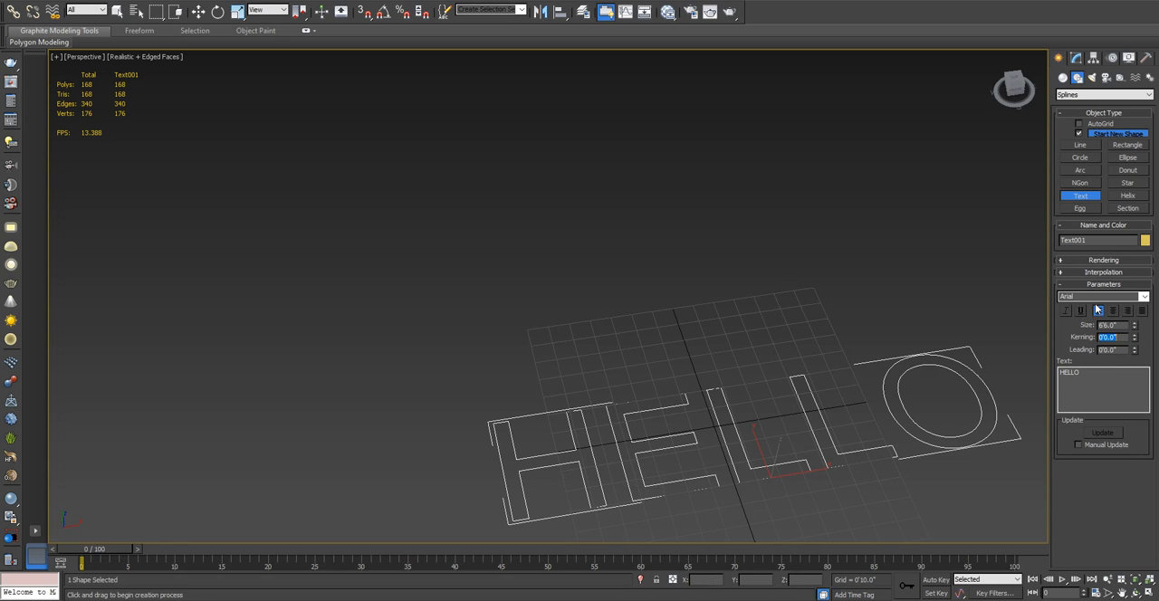
{"action": "left_click", "coordinate": [1145, 297]}
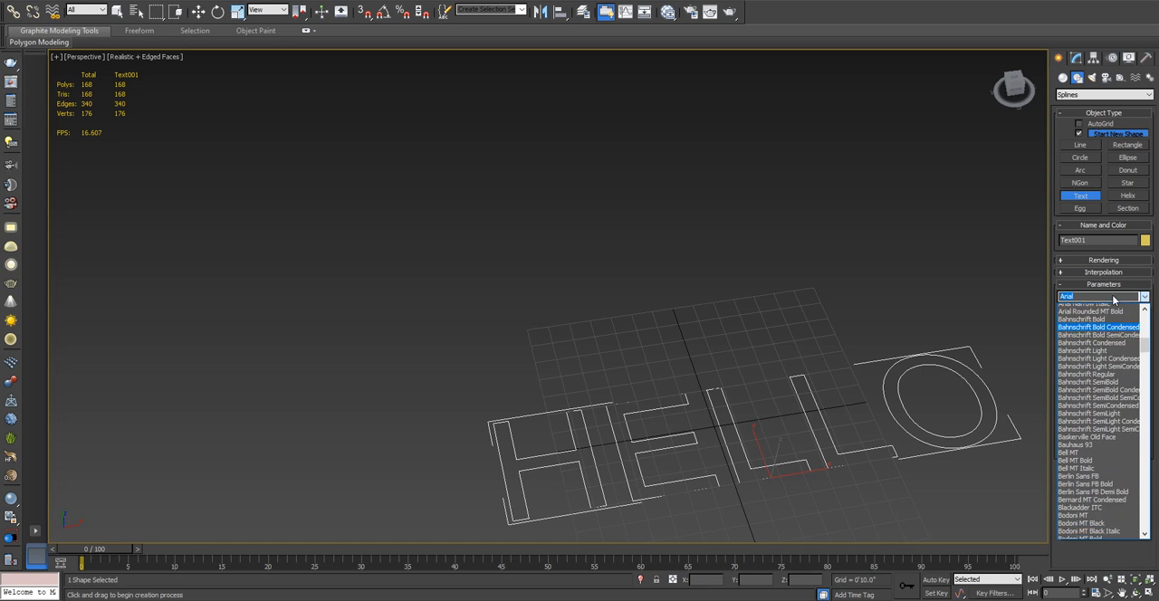
{"action": "scroll", "coordinate": [1113, 297], "scroll_direction": "down", "scroll_amount": 2}
{"action": "key", "text": "BackSpace"}
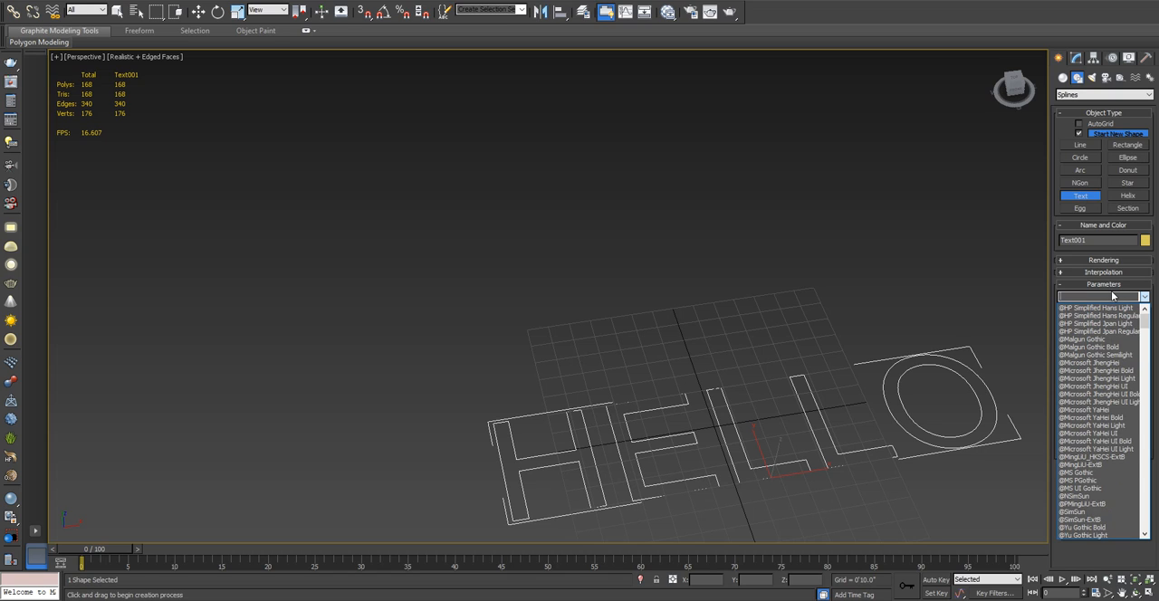
{"action": "type", "text": "c"}
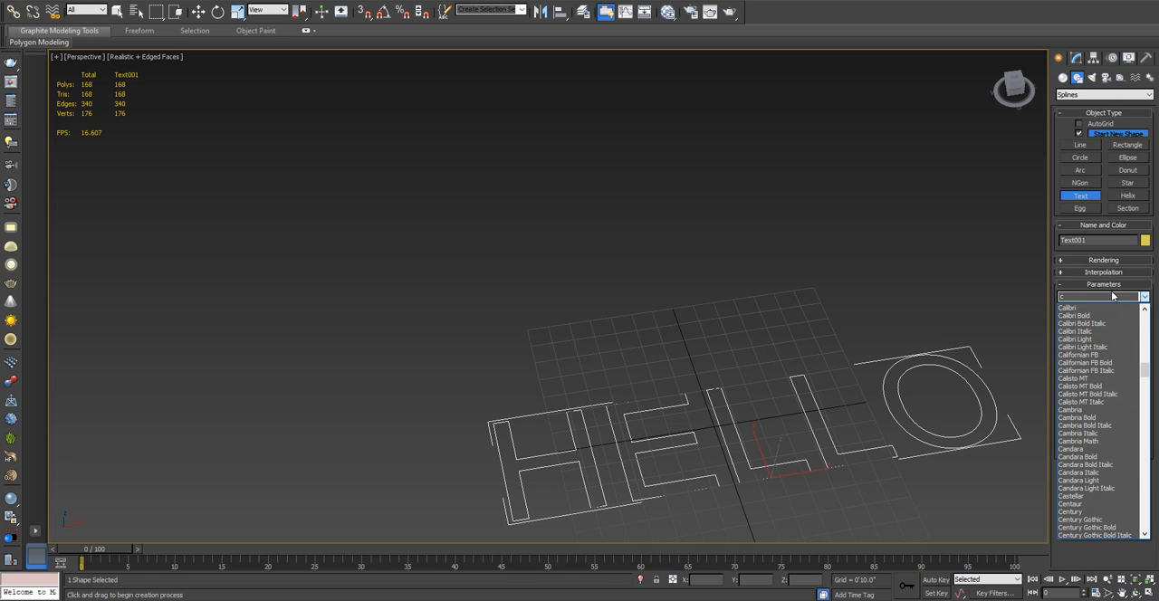
{"action": "type", "text": "hil"}
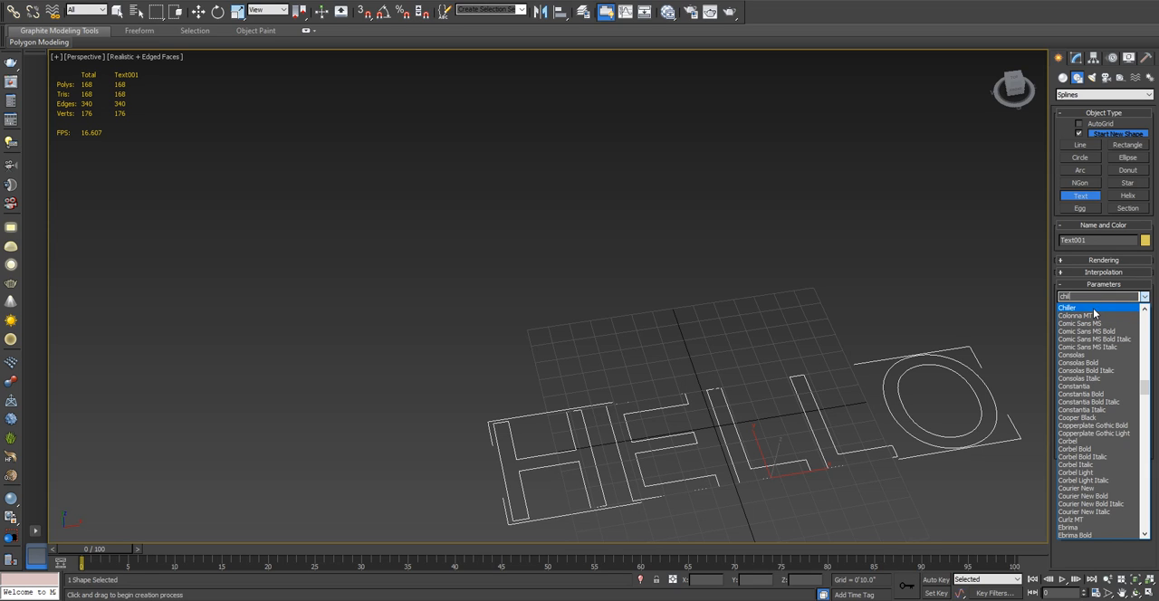
{"action": "left_click", "coordinate": [1094, 310]}
{"action": "middle_click_drag", "start_coordinate": [751, 414], "coordinate": [830, 338]}
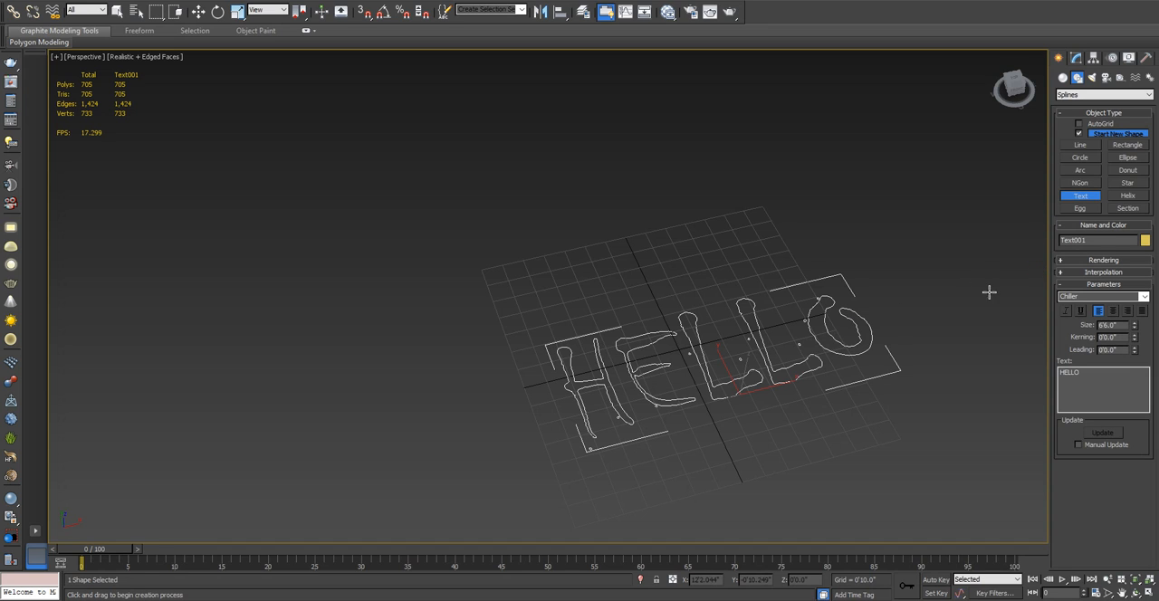
{"action": "middle_click_drag", "start_coordinate": [989, 293], "coordinate": [992, 272]}
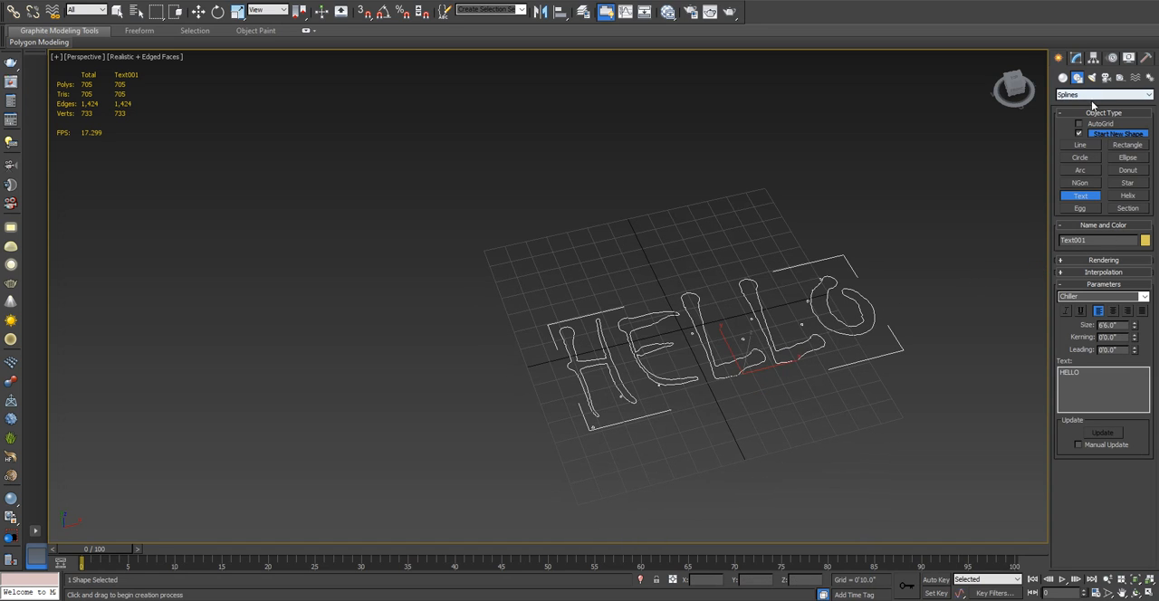
- Apply an Extrude modifier to the HELLO text
{"action": "left_click", "coordinate": [1064, 112]}
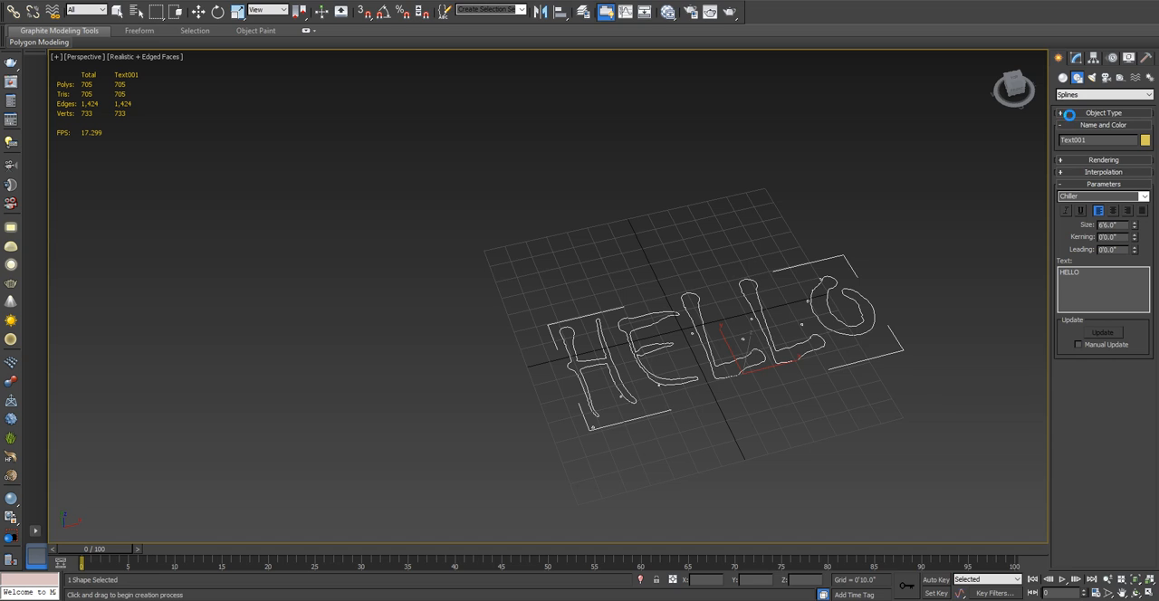
{"action": "left_click", "coordinate": [1075, 58]}
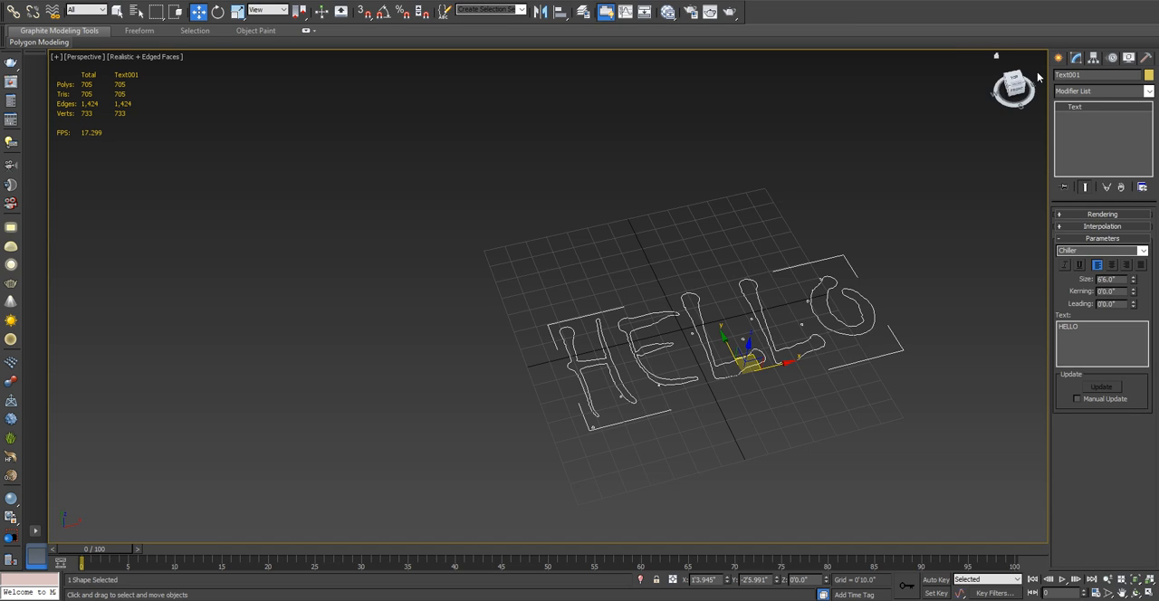
{"action": "left_click", "coordinate": [1107, 92]}
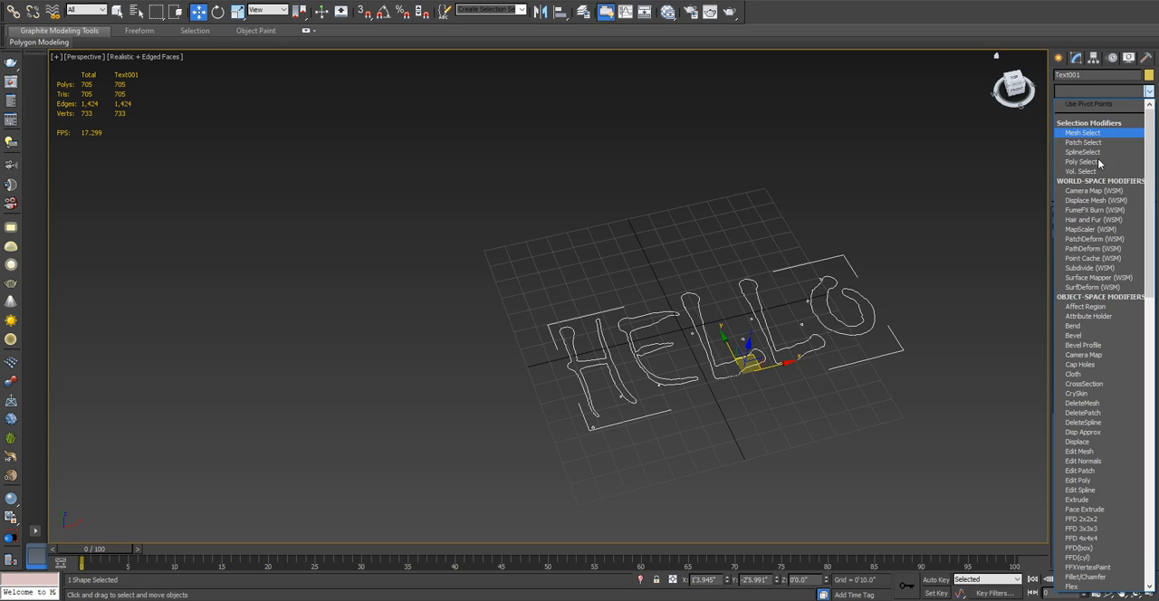
{"action": "scroll", "coordinate": [1103, 345], "scroll_direction": "down", "scroll_amount": 2}
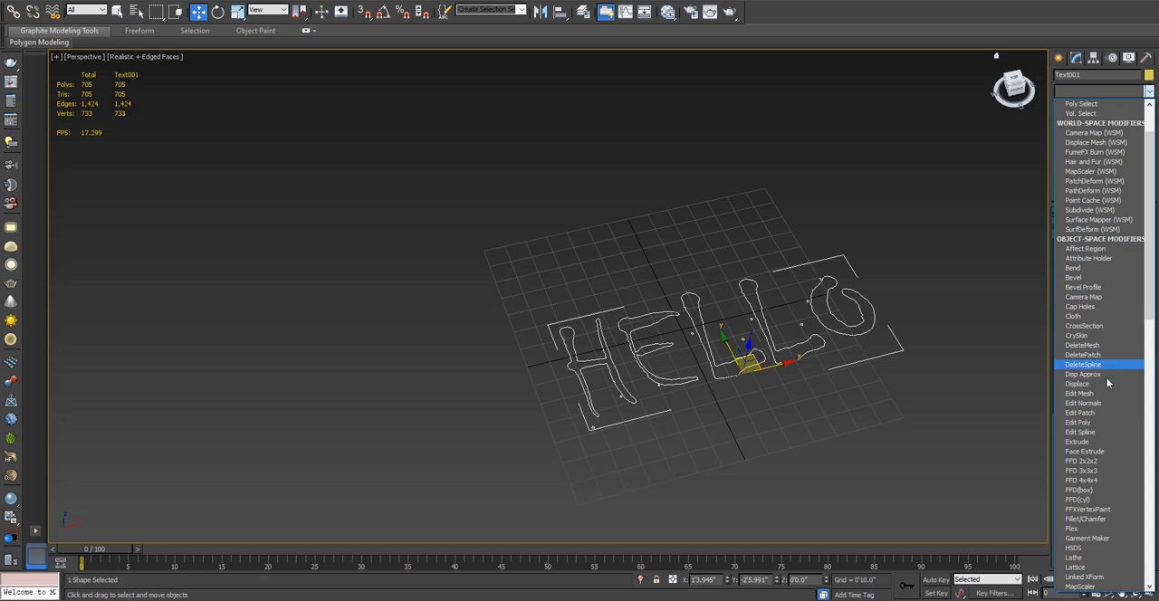
{"action": "left_click", "coordinate": [1103, 443]}
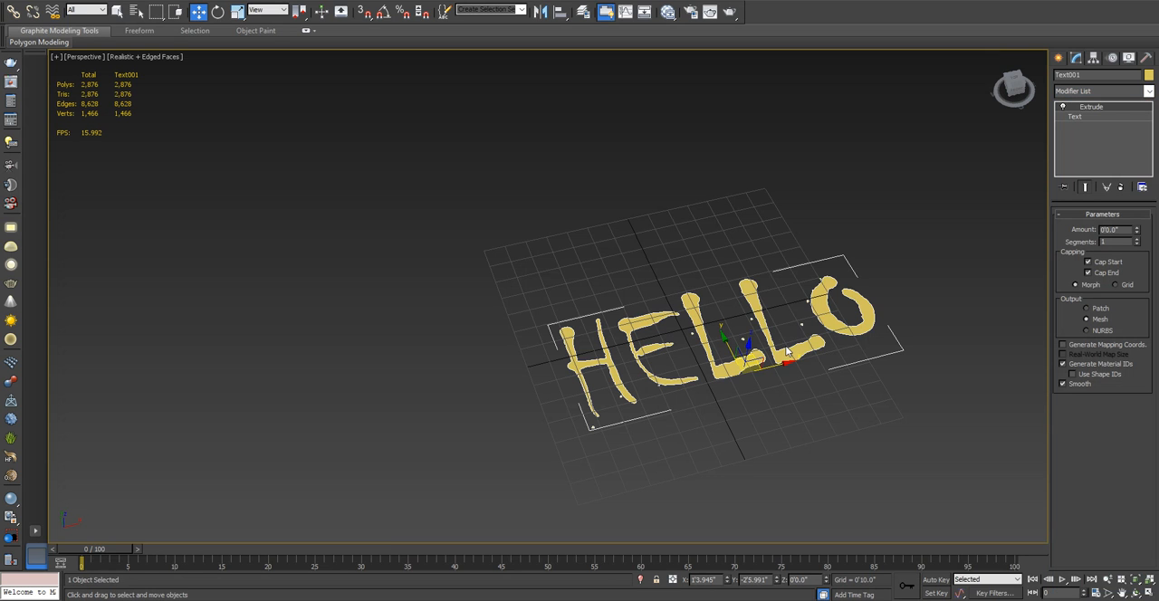
- Set the Extrude amount of the HELLO text to 2'4.0" and inspect the resulting letters
{"action": "middle_click_drag", "start_coordinate": [775, 345], "coordinate": [835, 366], "text": "alt"}
{"action": "key", "text": "alt+w"}
{"action": "middle_click_drag", "start_coordinate": [776, 316], "coordinate": [770, 384], "text": "alt"}
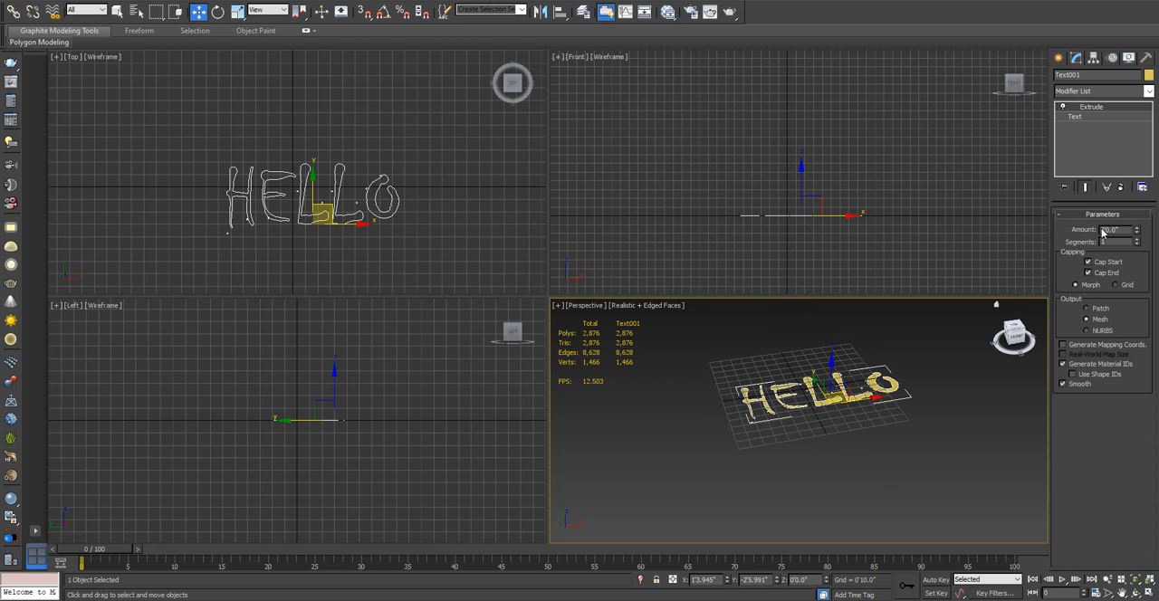
{"action": "left_click_drag", "start_coordinate": [1137, 234], "coordinate": [1136, 194]}
{"action": "middle_click_drag", "start_coordinate": [779, 372], "coordinate": [778, 439], "text": "alt"}
{"action": "key", "text": "alt+w"}
{"action": "middle_click_drag", "start_coordinate": [813, 340], "coordinate": [802, 249], "text": "alt"}
{"action": "scroll", "coordinate": [489, 275], "scroll_direction": "up", "scroll_amount": 3}
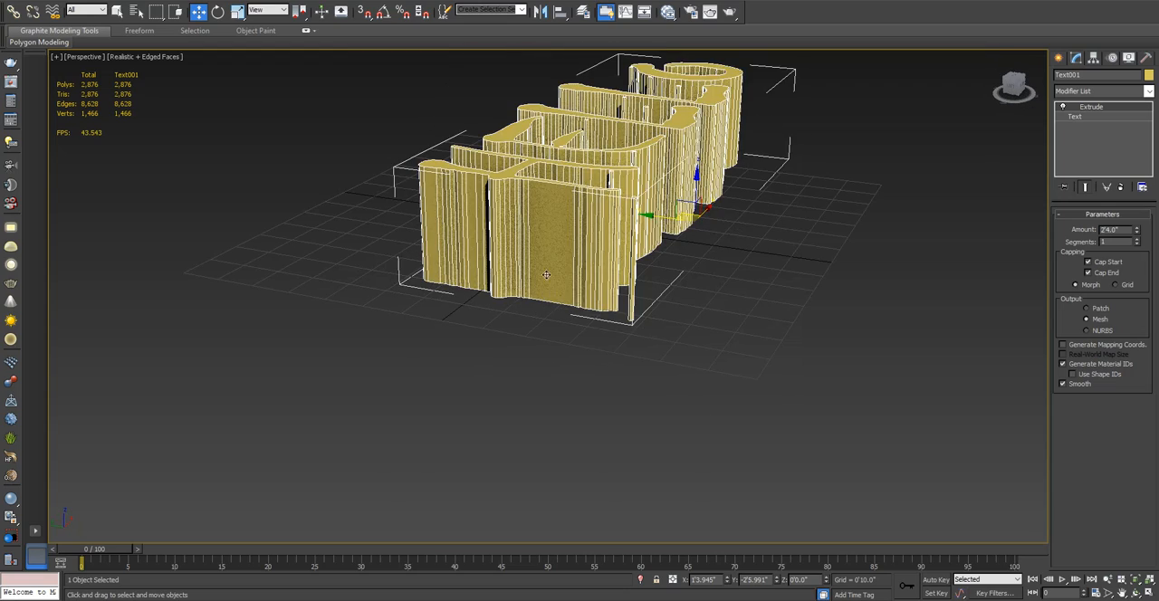
{"action": "middle_click_drag", "start_coordinate": [610, 250], "coordinate": [593, 305], "text": "alt"}
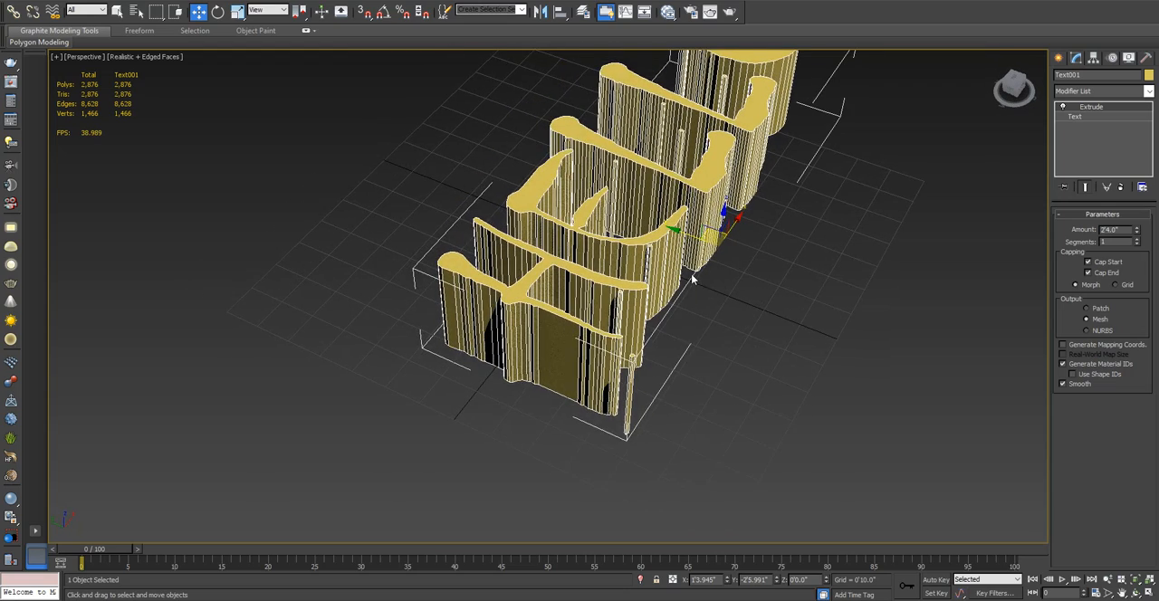
- Try different segment counts on the HELLO extrusion, ending with 4
{"action": "middle_click_drag", "start_coordinate": [692, 280], "coordinate": [979, 269], "text": "alt"}
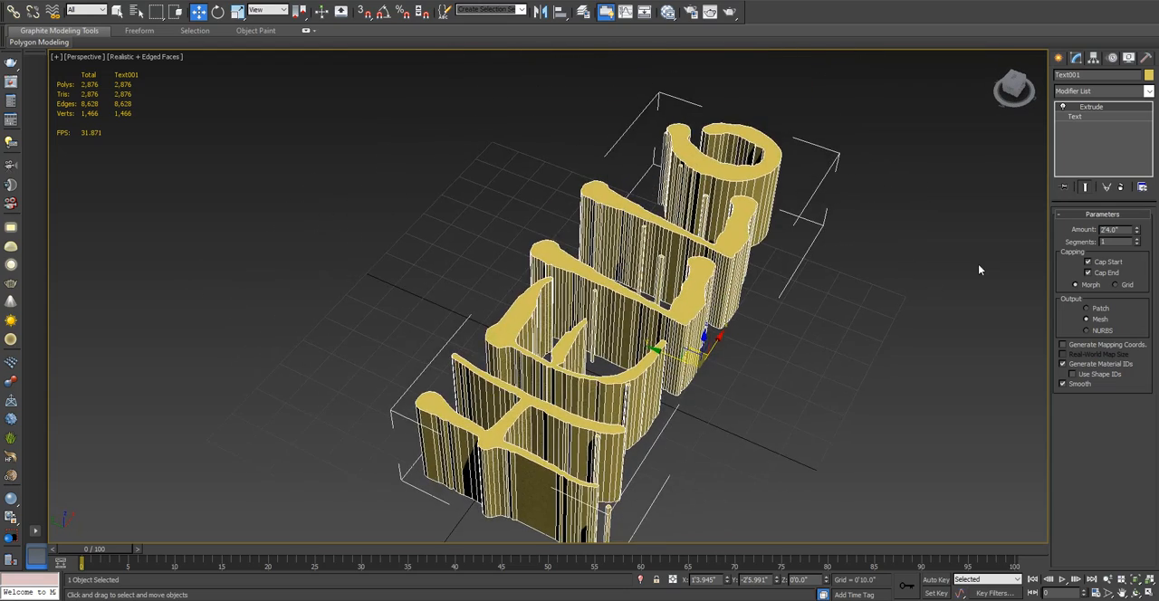
{"action": "left_click", "coordinate": [1139, 241]}
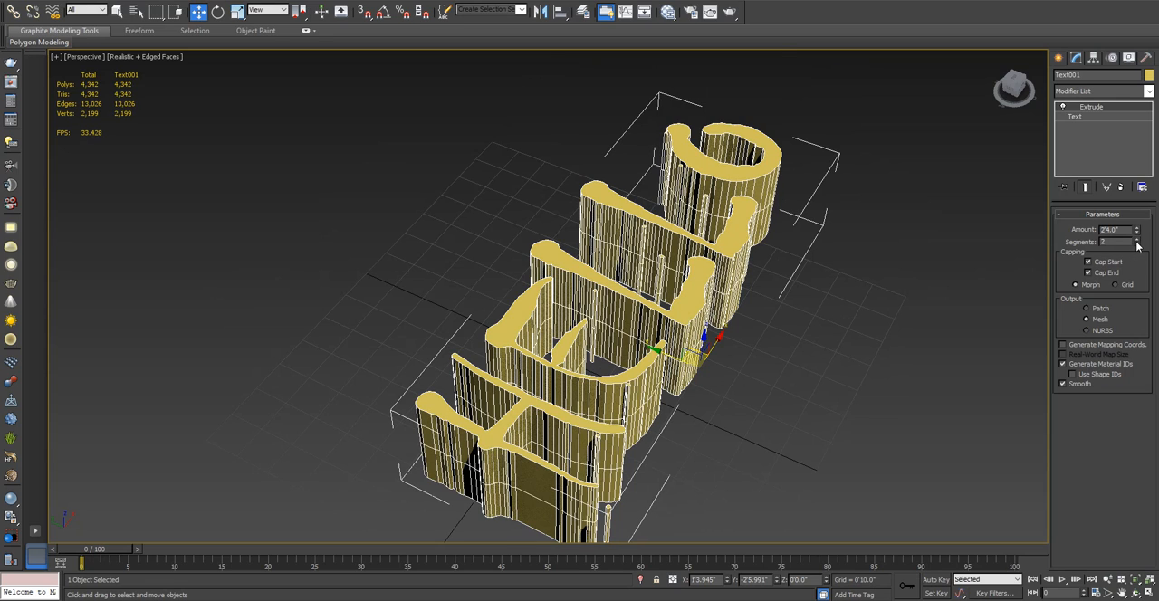
{"action": "left_click", "coordinate": [1138, 246]}
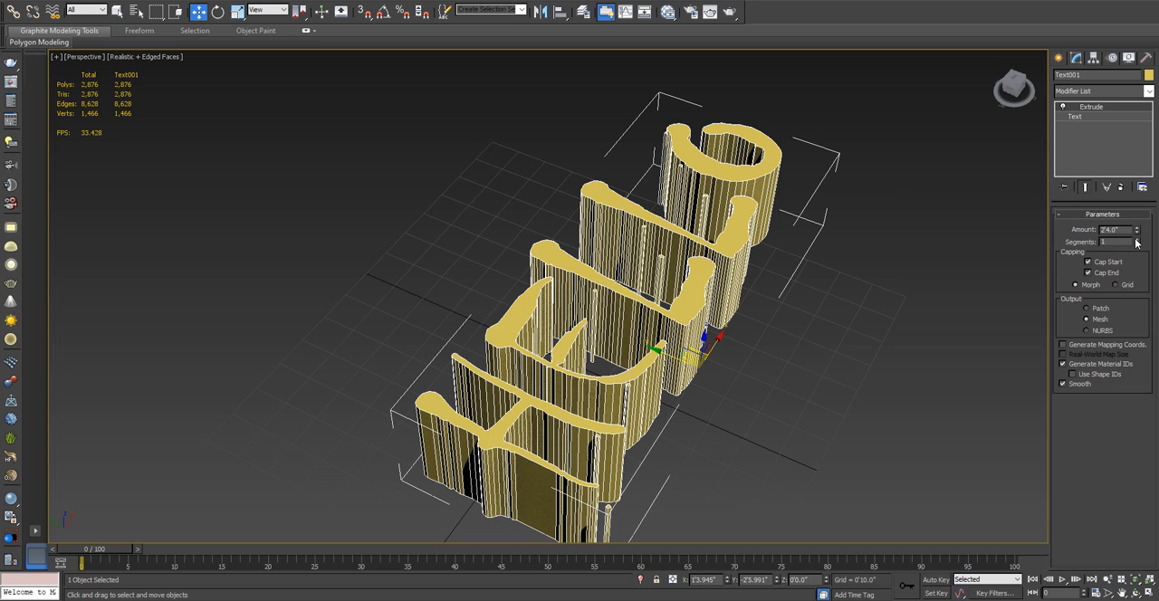
{"action": "left_click", "coordinate": [1138, 240]}
{"action": "left_click", "coordinate": [1138, 240]}
{"action": "left_click", "coordinate": [1137, 240]}
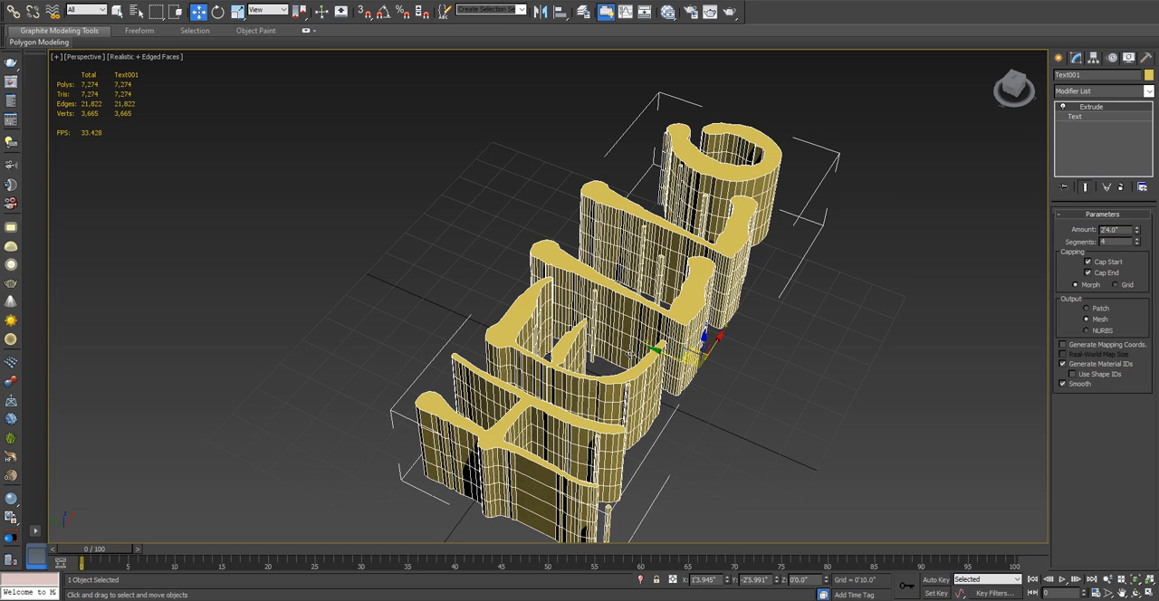
- Lower the HELLO extrusion's amount to 0'9.5" and its segments to 2
{"action": "middle_click_drag", "start_coordinate": [631, 328], "coordinate": [640, 317], "text": "alt"}
{"action": "middle_click_drag", "start_coordinate": [624, 366], "coordinate": [669, 302], "text": "alt"}
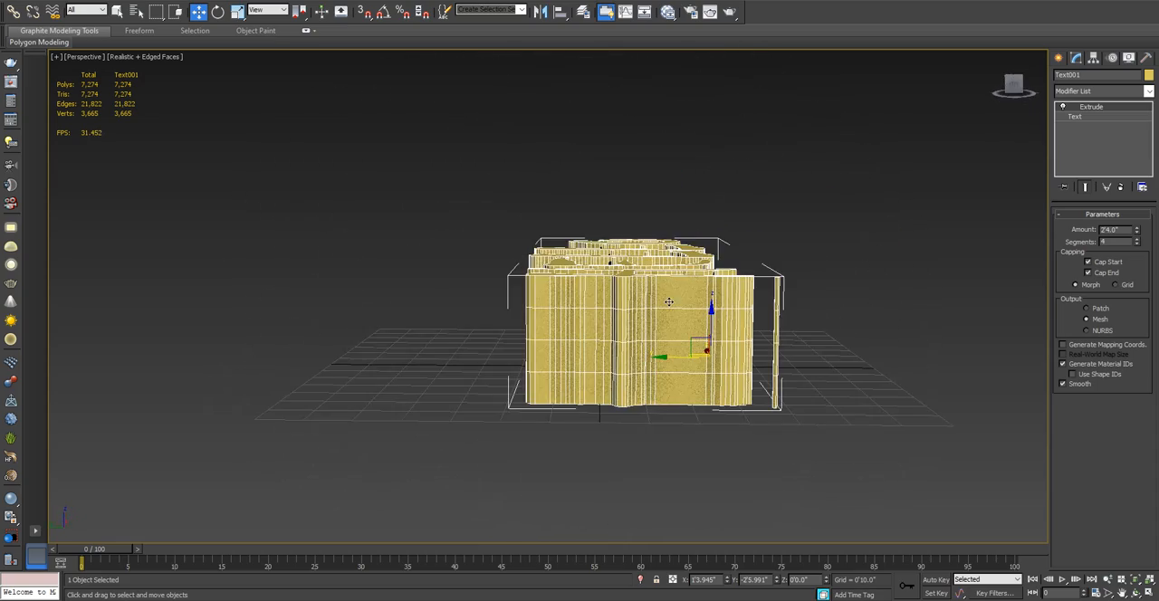
{"action": "left_click_drag", "start_coordinate": [1137, 232], "coordinate": [1132, 253]}
{"action": "middle_click_drag", "start_coordinate": [813, 229], "coordinate": [811, 201], "text": "alt"}
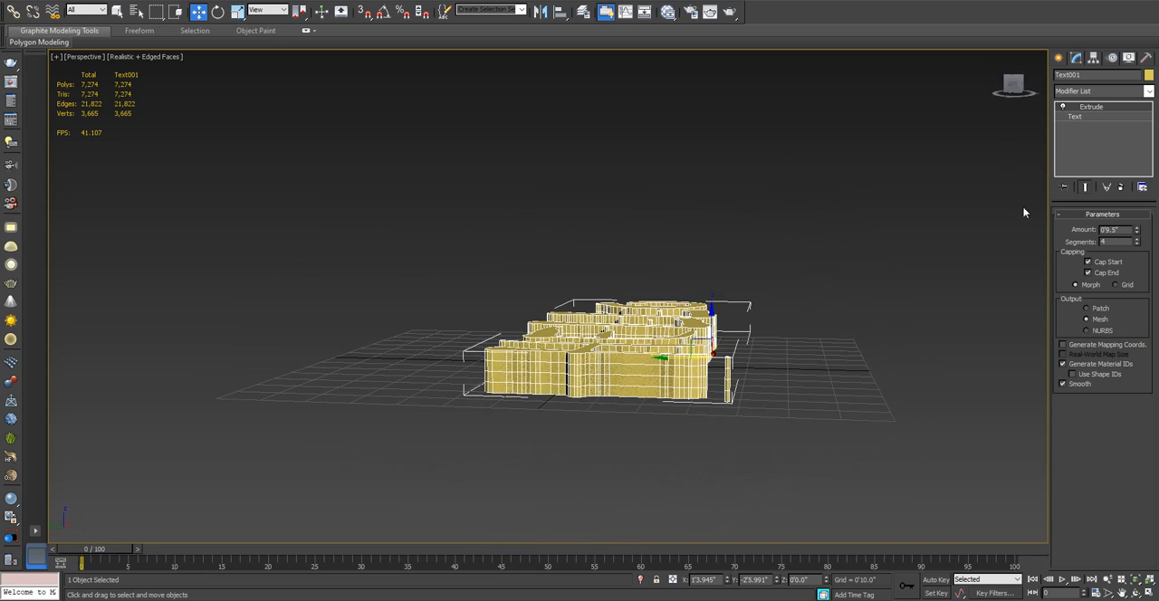
{"action": "left_click", "coordinate": [1138, 244]}
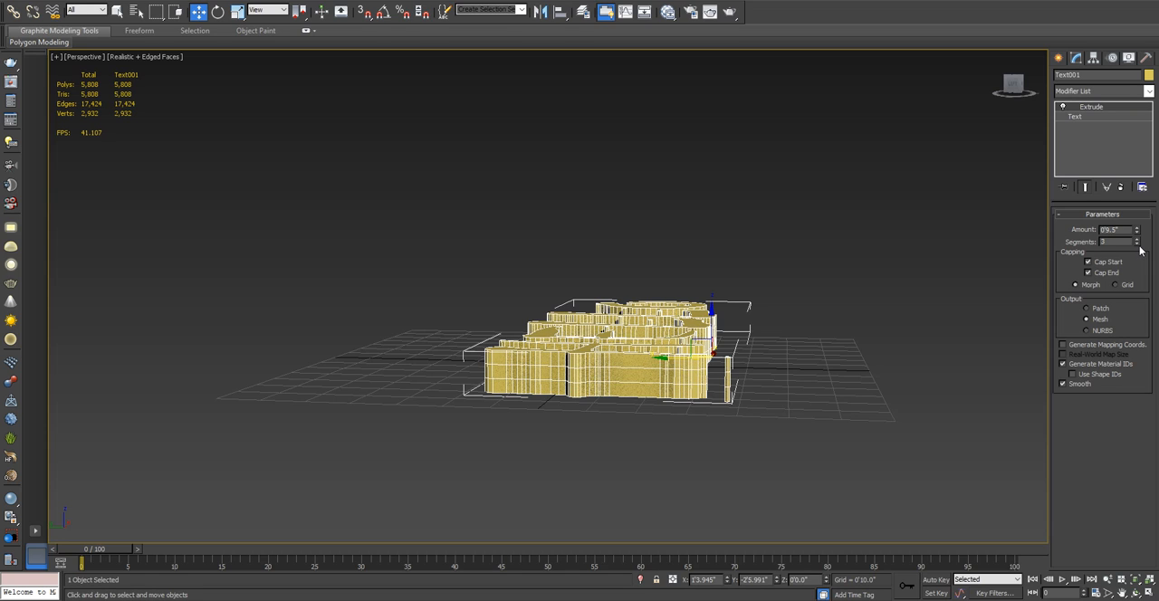
{"action": "left_click", "coordinate": [1138, 244]}
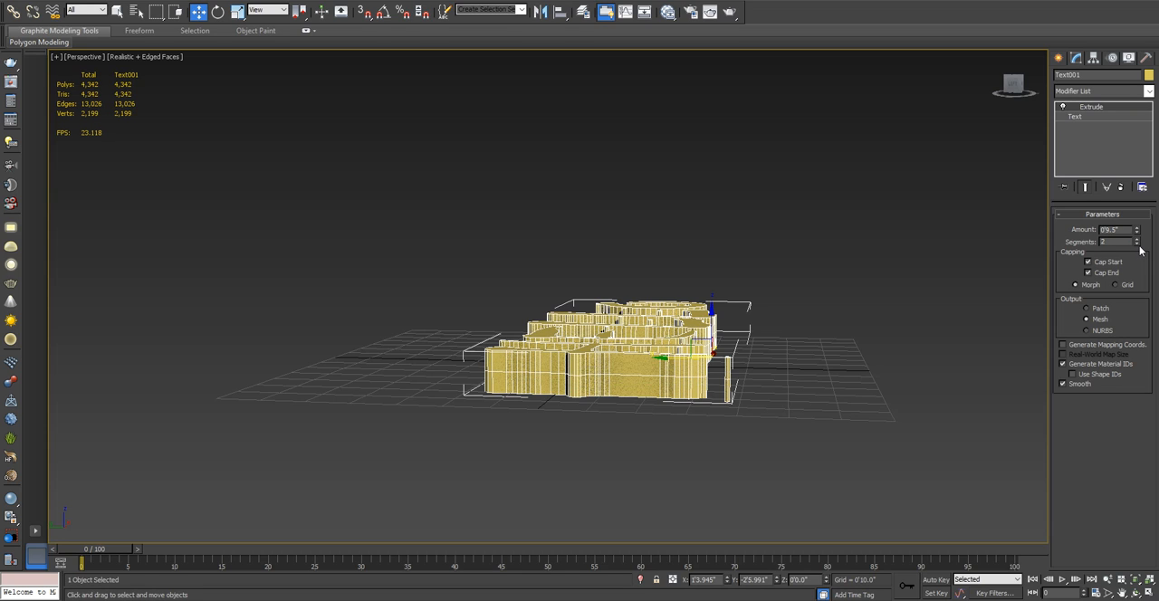
- Try the HELLO extrusion without its start and end caps, inspect the open letters, and turn both caps back on
{"action": "left_click", "coordinate": [1089, 262]}
{"action": "middle_click_drag", "start_coordinate": [827, 321], "coordinate": [834, 355], "text": "alt"}
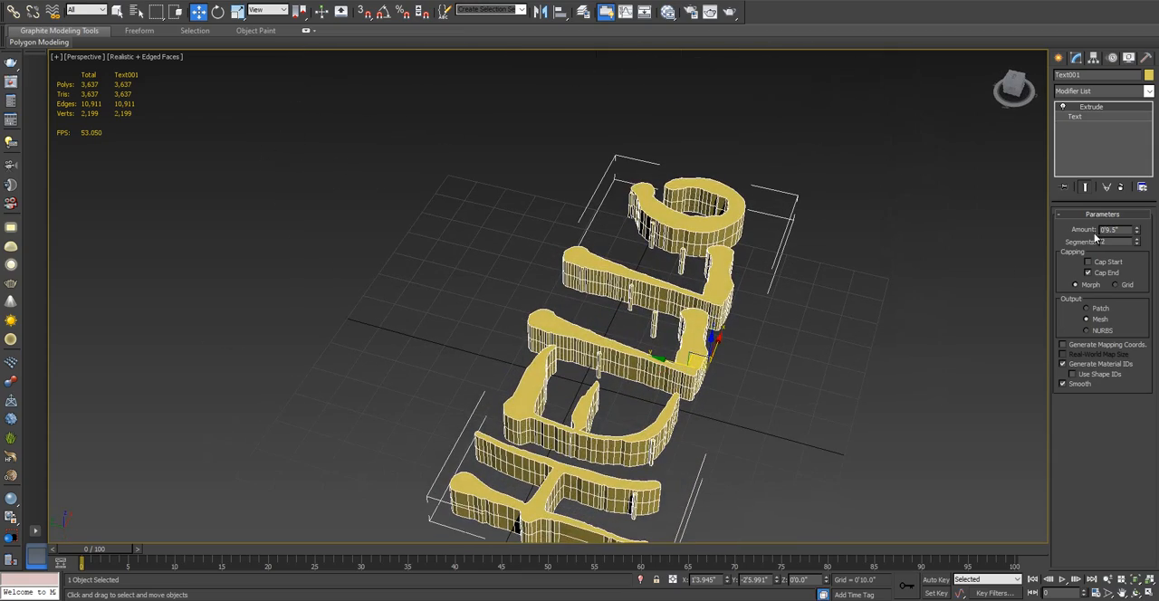
{"action": "left_click", "coordinate": [1088, 273]}
{"action": "middle_click_drag", "start_coordinate": [742, 299], "coordinate": [705, 217], "text": "alt"}
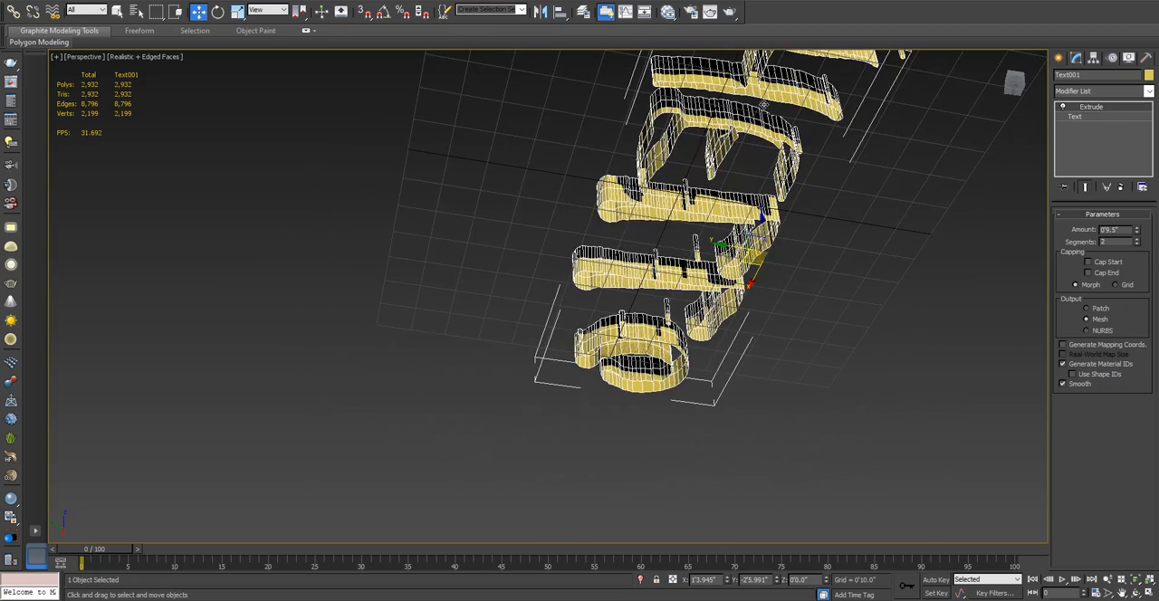
{"action": "middle_click_drag", "start_coordinate": [764, 106], "coordinate": [665, 242], "text": "alt"}
{"action": "middle_click_drag", "start_coordinate": [577, 264], "coordinate": [601, 283], "text": "alt"}
{"action": "middle_click_drag", "start_coordinate": [892, 219], "coordinate": [909, 252], "text": "alt"}
{"action": "left_click", "coordinate": [1090, 262]}
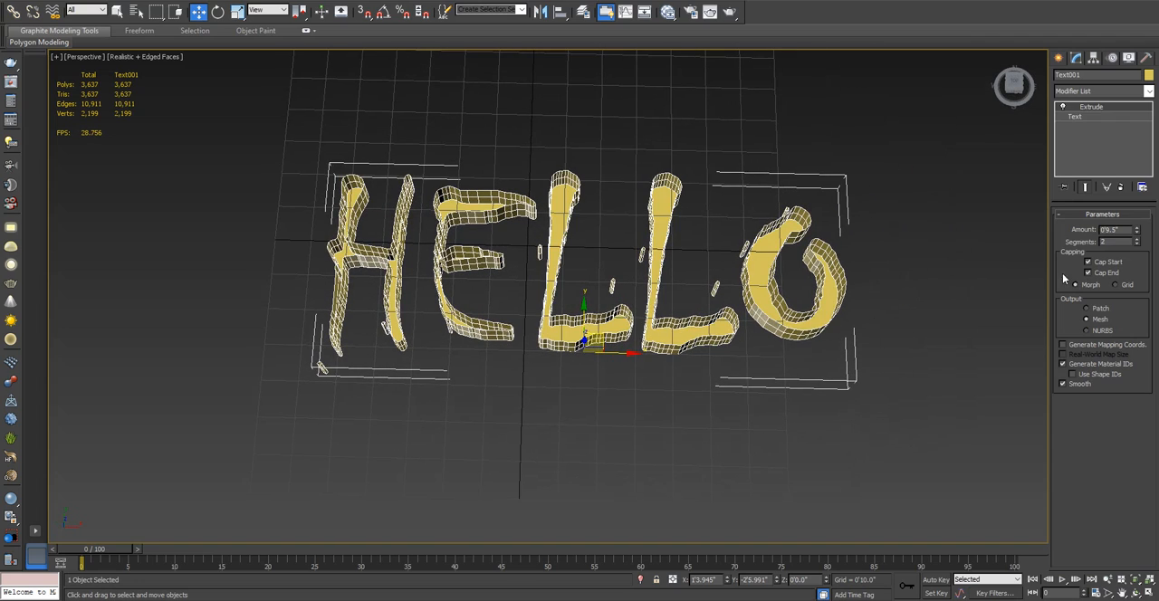
- Convert the extruded HELLO text to an Editable Poly
{"action": "right_click", "coordinate": [666, 334]}
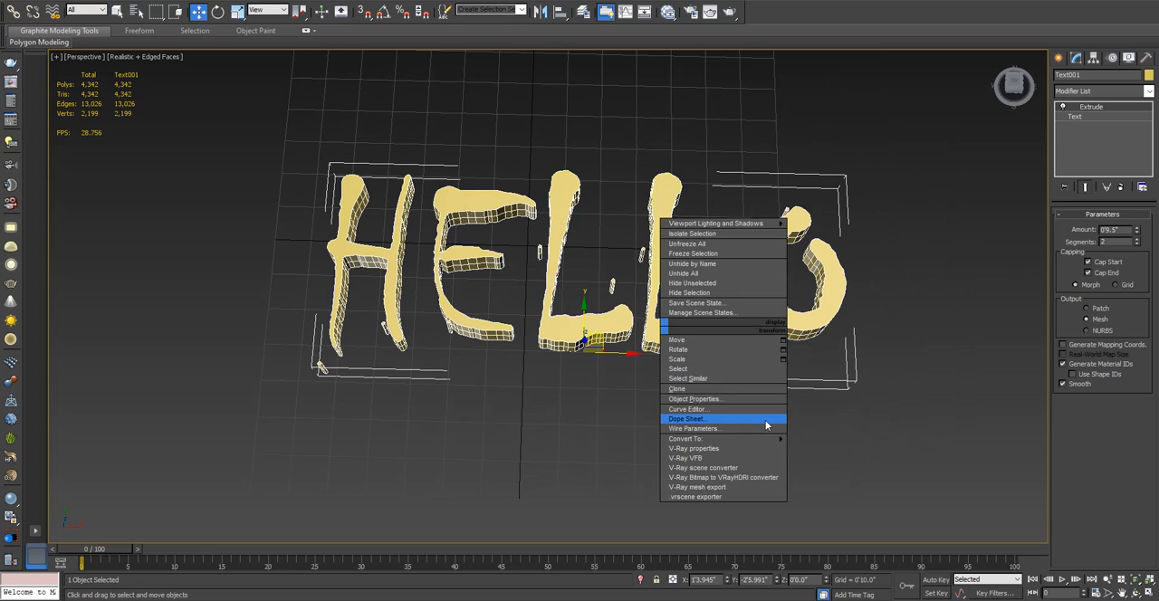
{"action": "mouse_move", "coordinate": [783, 439]}
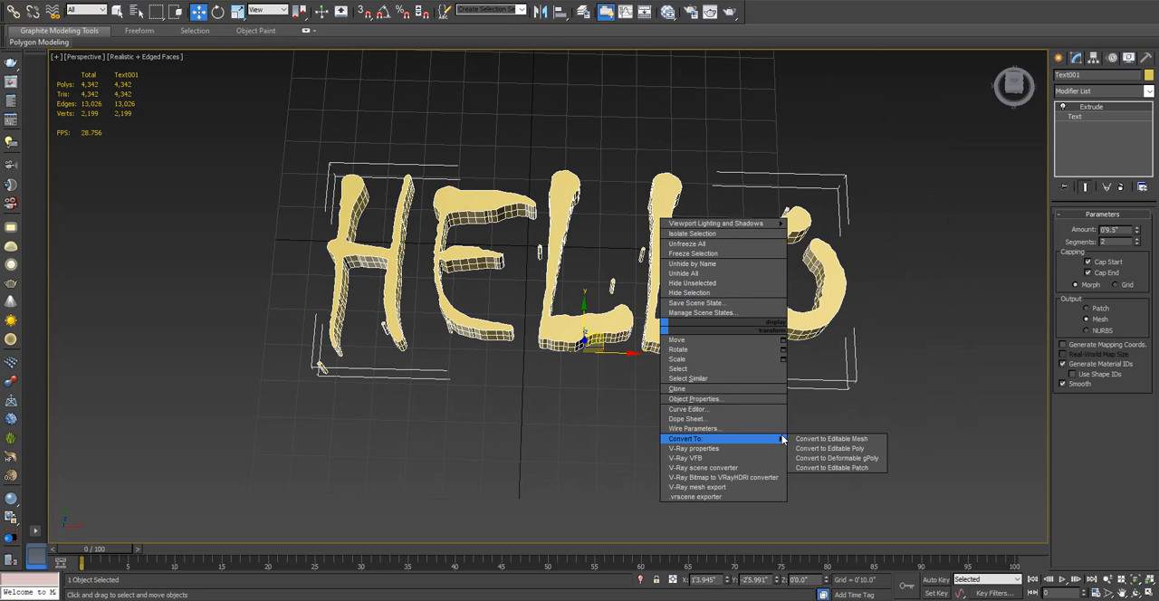
{"action": "left_click", "coordinate": [826, 449]}
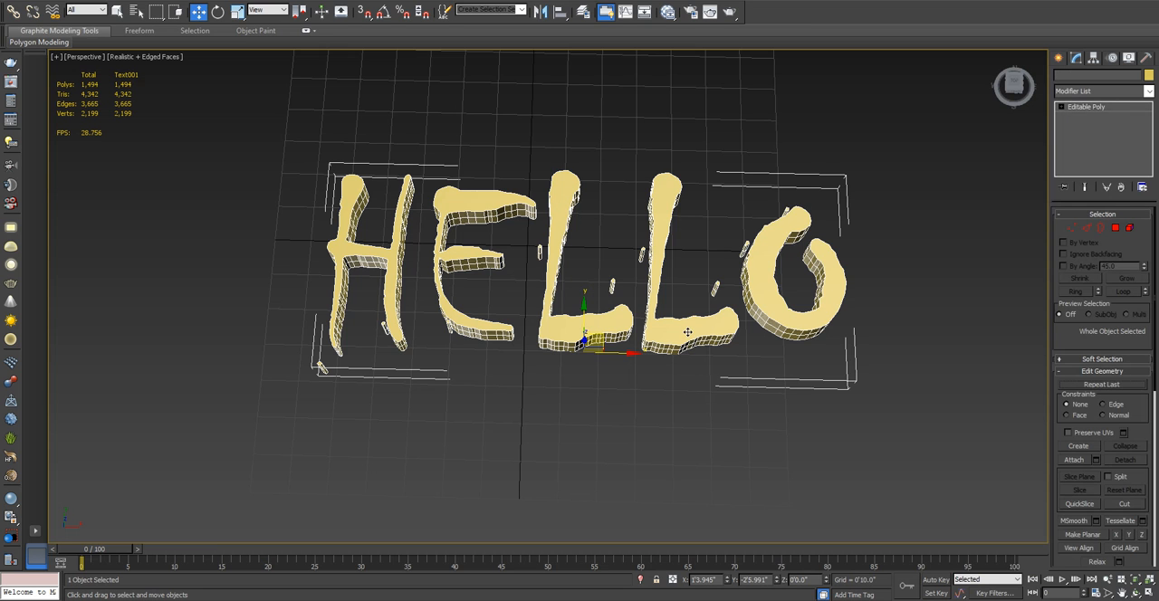
{"action": "scroll", "coordinate": [687, 335], "scroll_direction": "down", "scroll_amount": 3}
{"action": "scroll", "coordinate": [689, 333], "scroll_direction": "up", "scroll_amount": 3}
{"action": "middle_click_drag", "start_coordinate": [709, 321], "coordinate": [756, 315]}
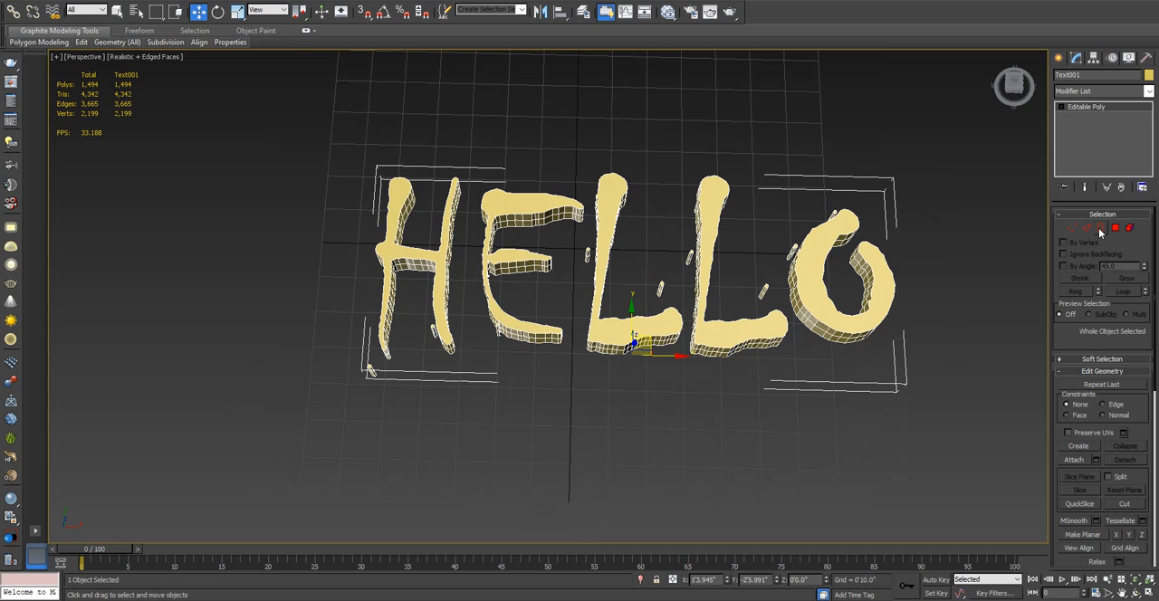
- Delete the HELLO text object from the scene
{"action": "scroll", "coordinate": [885, 178], "scroll_direction": "down", "scroll_amount": 3}
{"action": "middle_click_drag", "start_coordinate": [792, 200], "coordinate": [902, 199]}
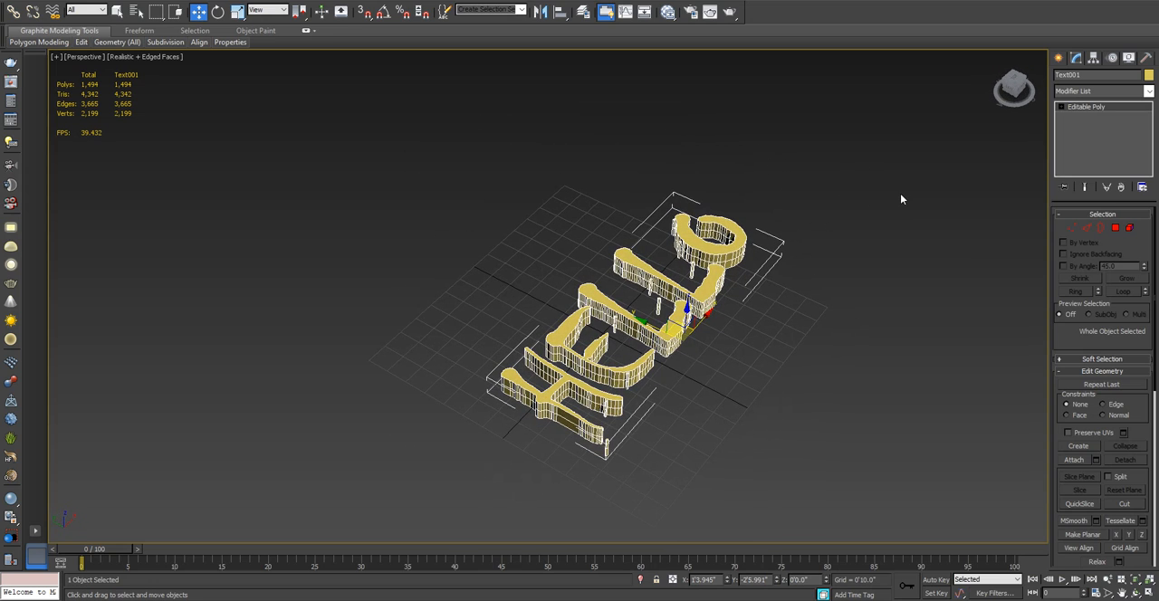
{"action": "key", "text": "Delete"}
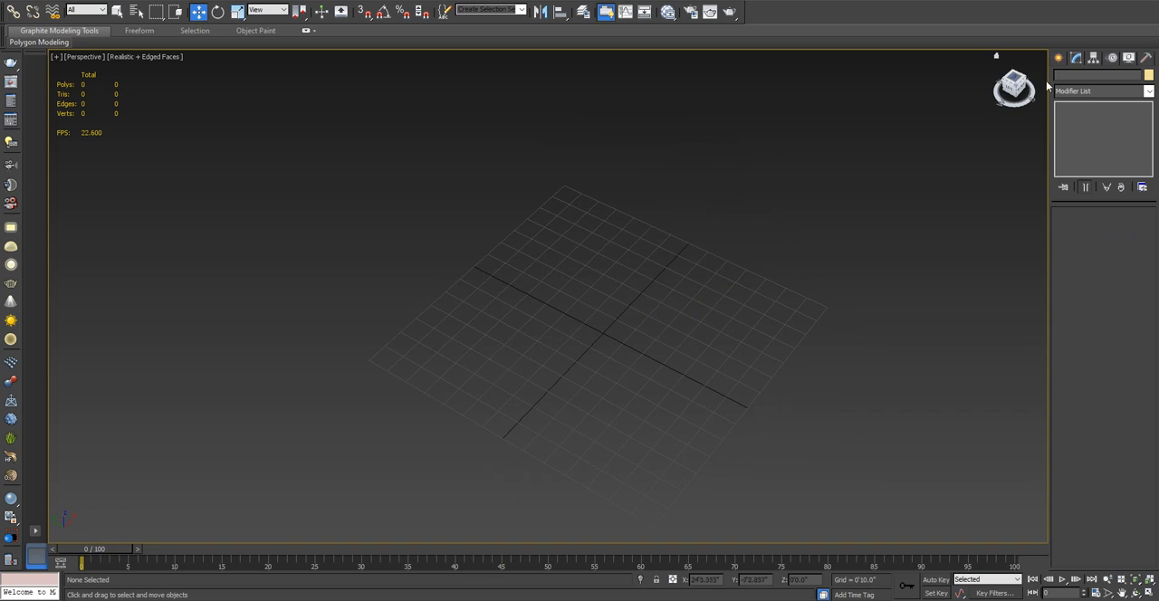
- Create a standard primitive box near the grid's centre, about 3'2" long, 3'6" wide and 4'10" high
{"action": "left_click", "coordinate": [1058, 57]}
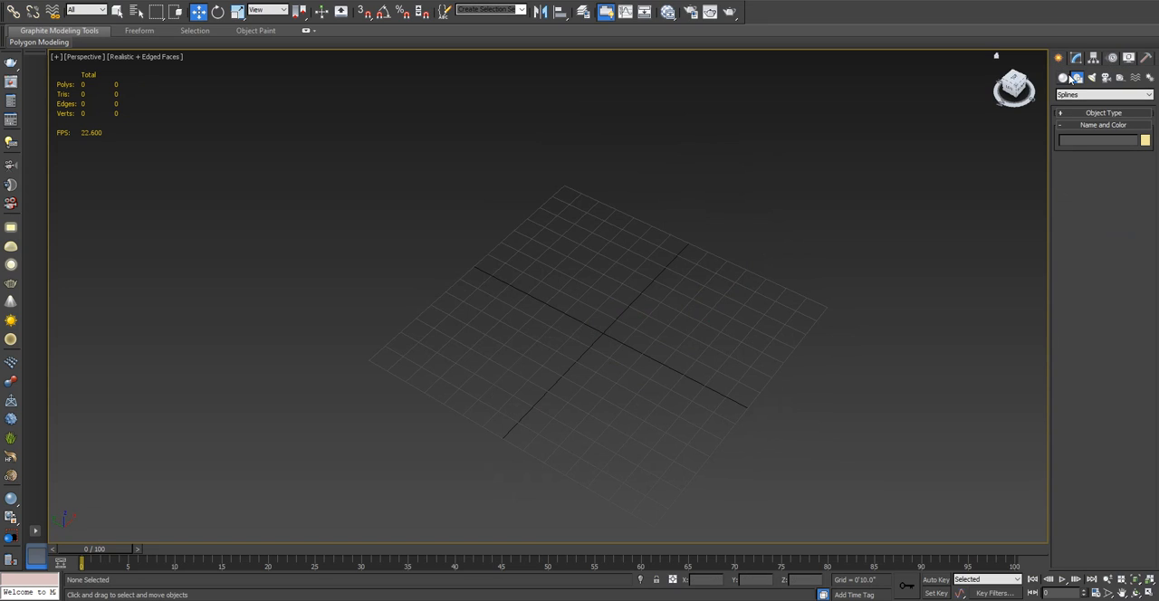
{"action": "left_click", "coordinate": [1066, 79]}
{"action": "left_click", "coordinate": [1080, 136]}
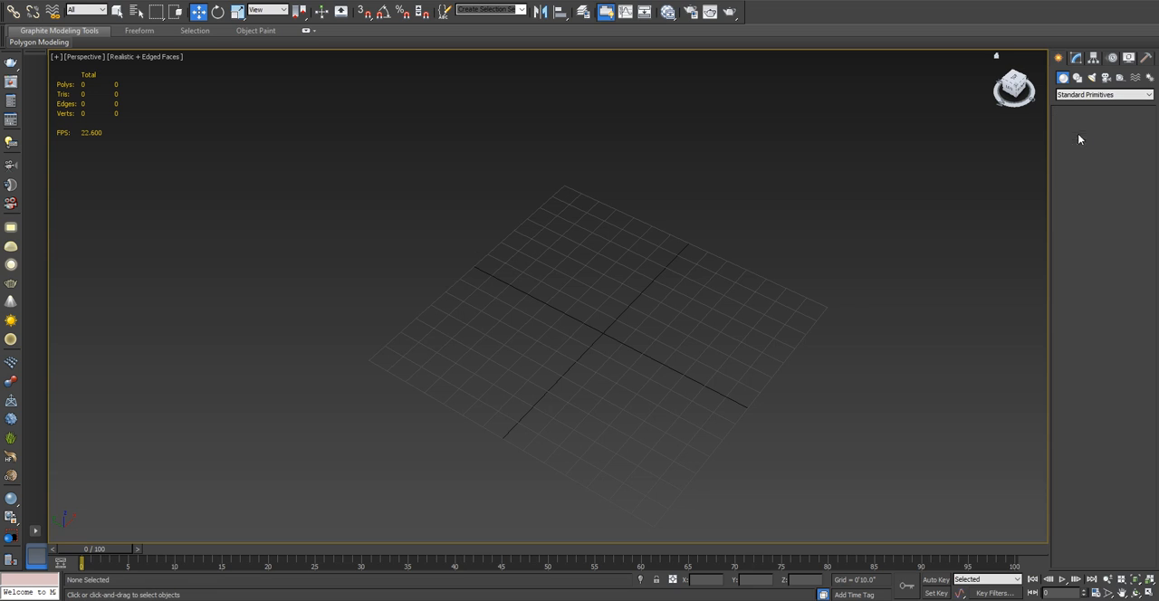
{"action": "left_click_drag", "start_coordinate": [553, 296], "coordinate": [572, 394]}
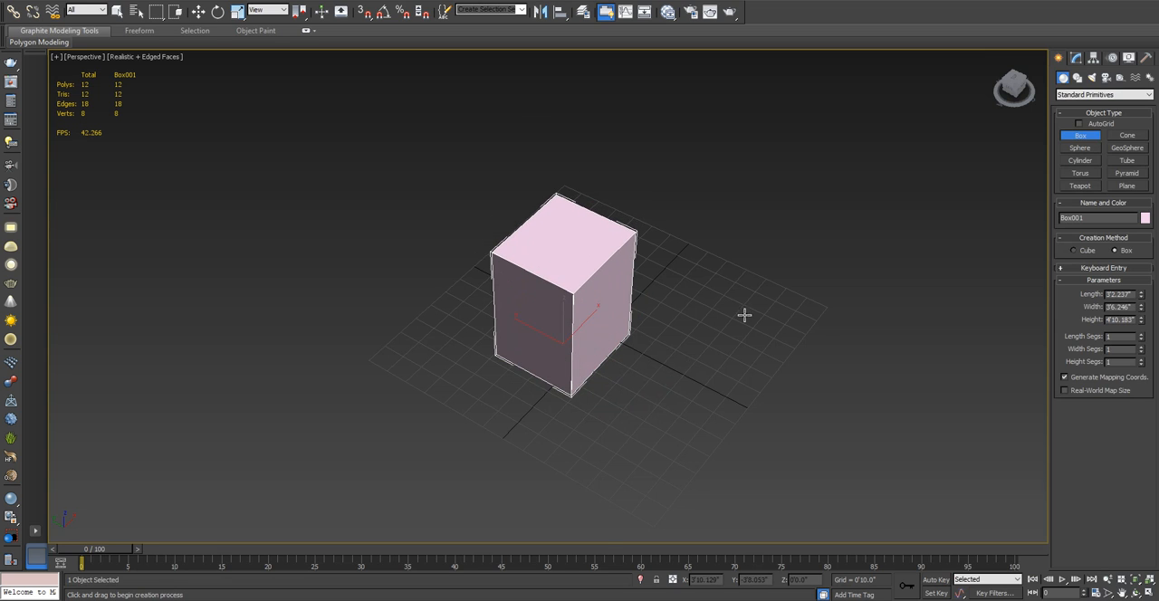
- Set the box's length to 3'0", its width to 4'0" and its height to 6'0"
{"action": "middle_click_drag", "start_coordinate": [746, 313], "coordinate": [678, 306], "text": "alt"}
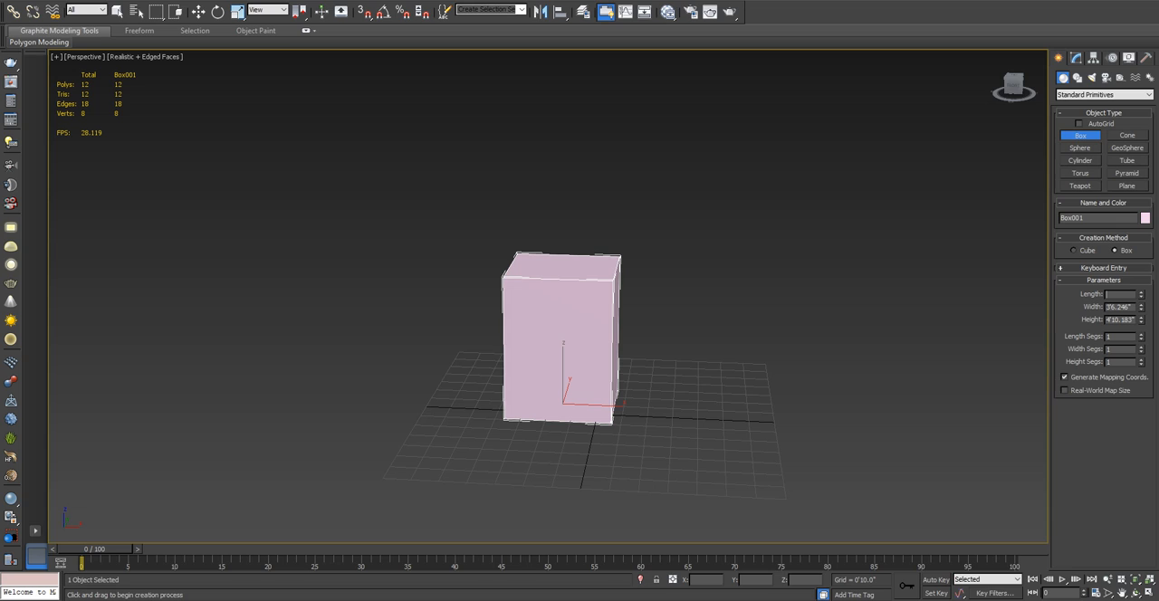
{"action": "key", "text": "Return"}
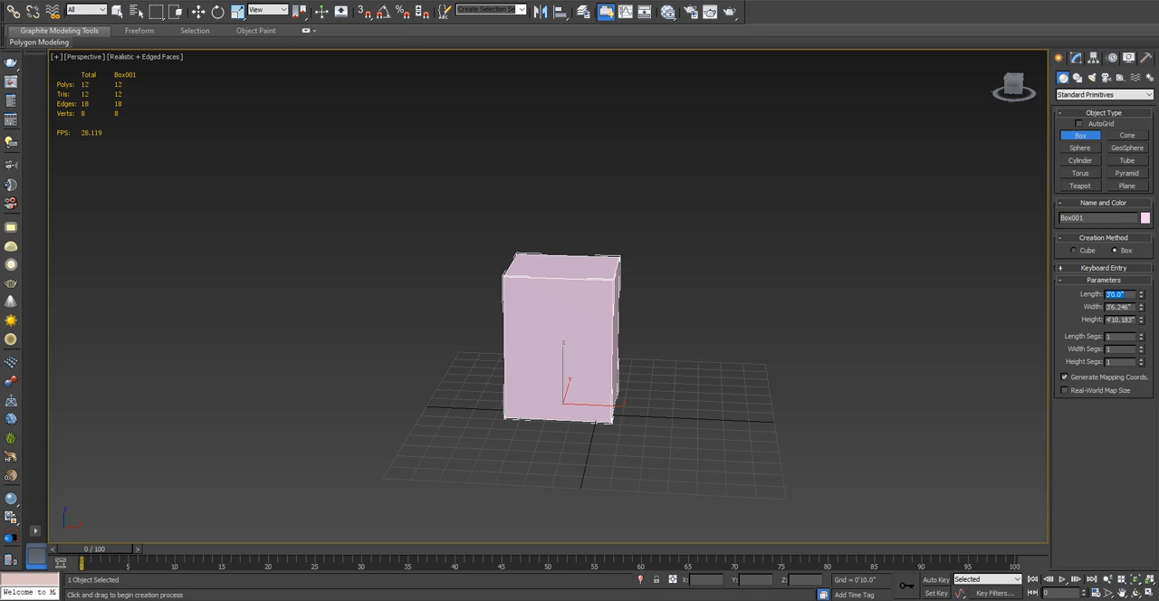
{"action": "key", "text": "Tab"}
{"action": "key", "text": "Return"}
{"action": "key", "text": "Tab"}
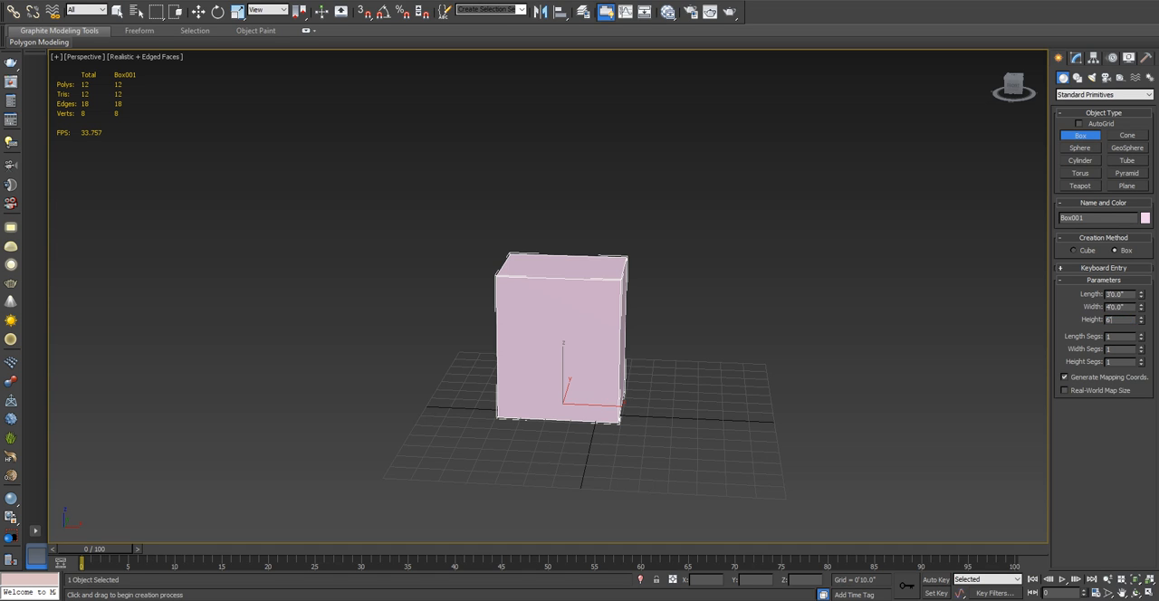
{"action": "key", "text": "Return"}
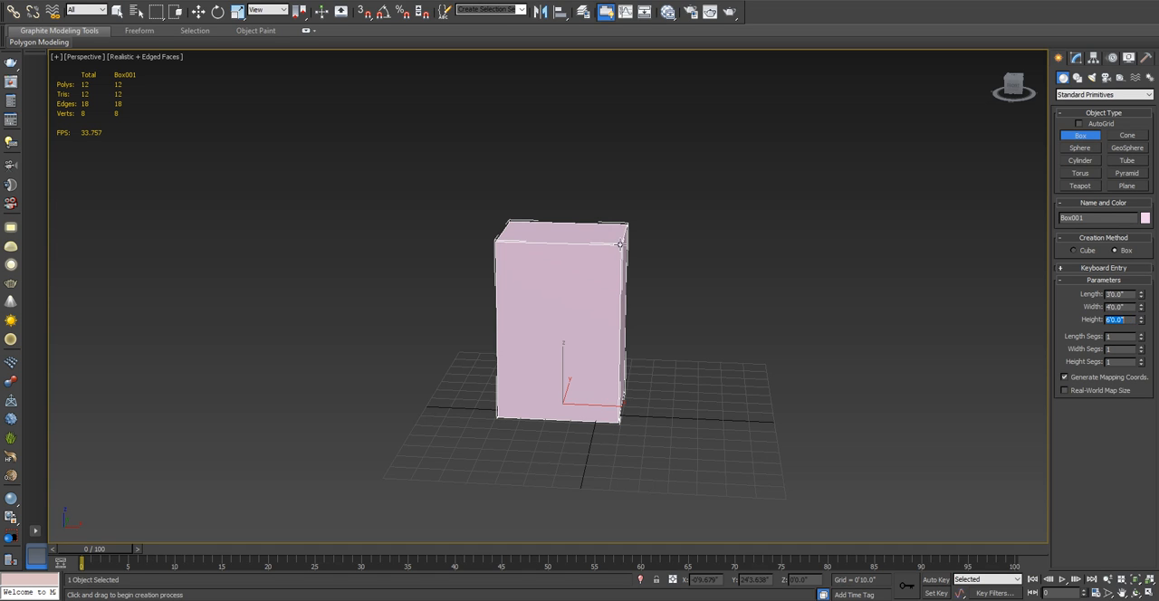
- Try two length segments and two width segments on the box, setting each back to 1
{"action": "middle_click_drag", "start_coordinate": [618, 254], "coordinate": [712, 232], "text": "alt"}
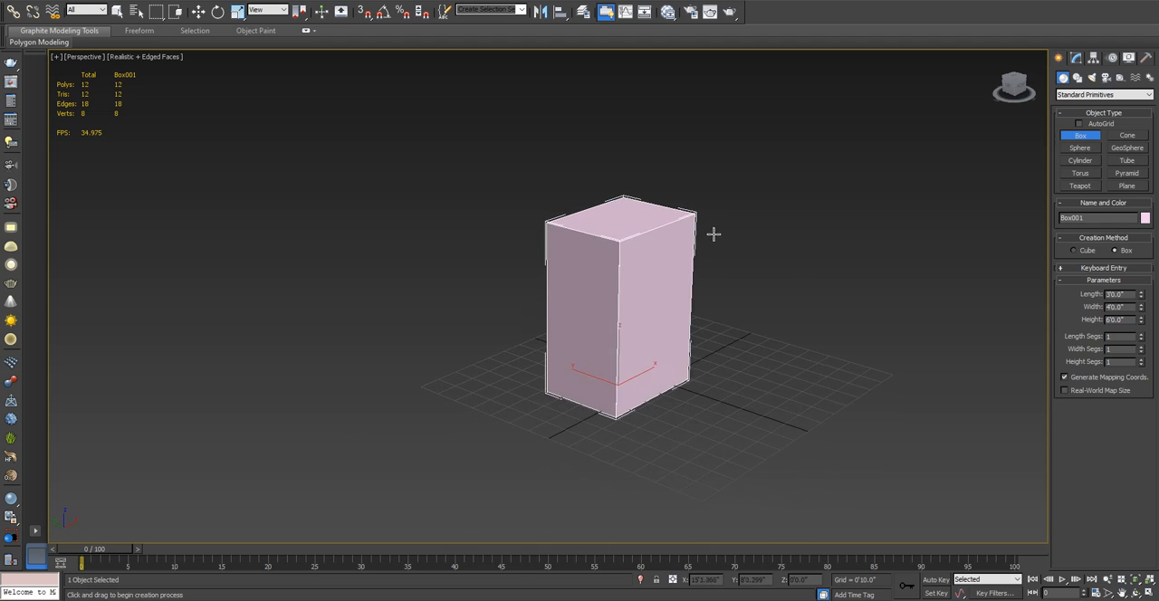
{"action": "scroll", "coordinate": [712, 232], "scroll_direction": "up", "scroll_amount": 3}
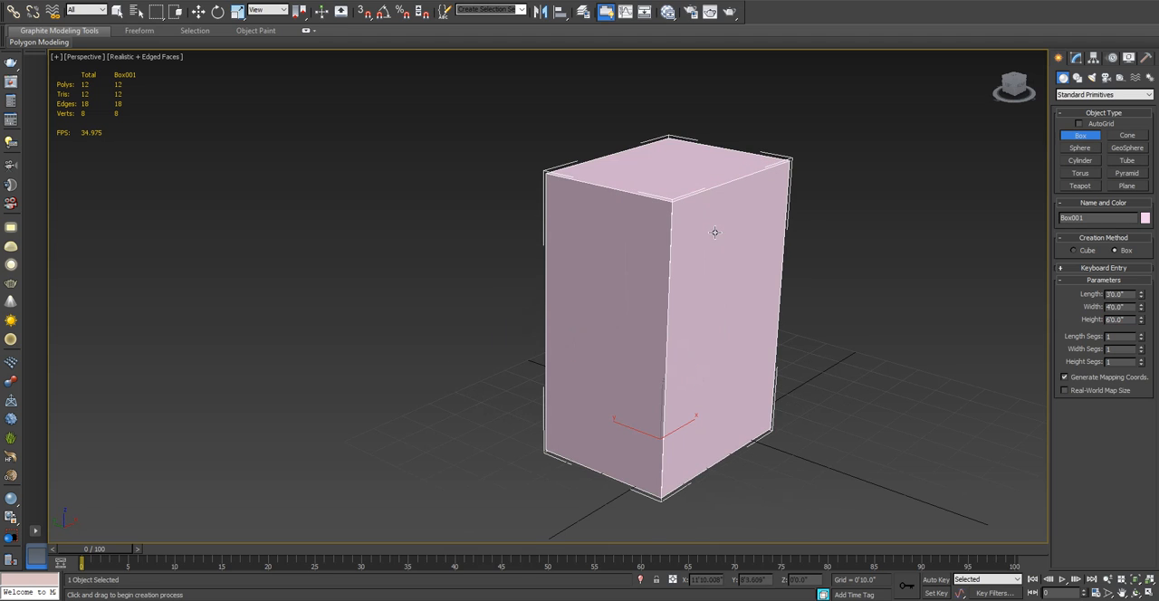
{"action": "left_click", "coordinate": [1142, 334]}
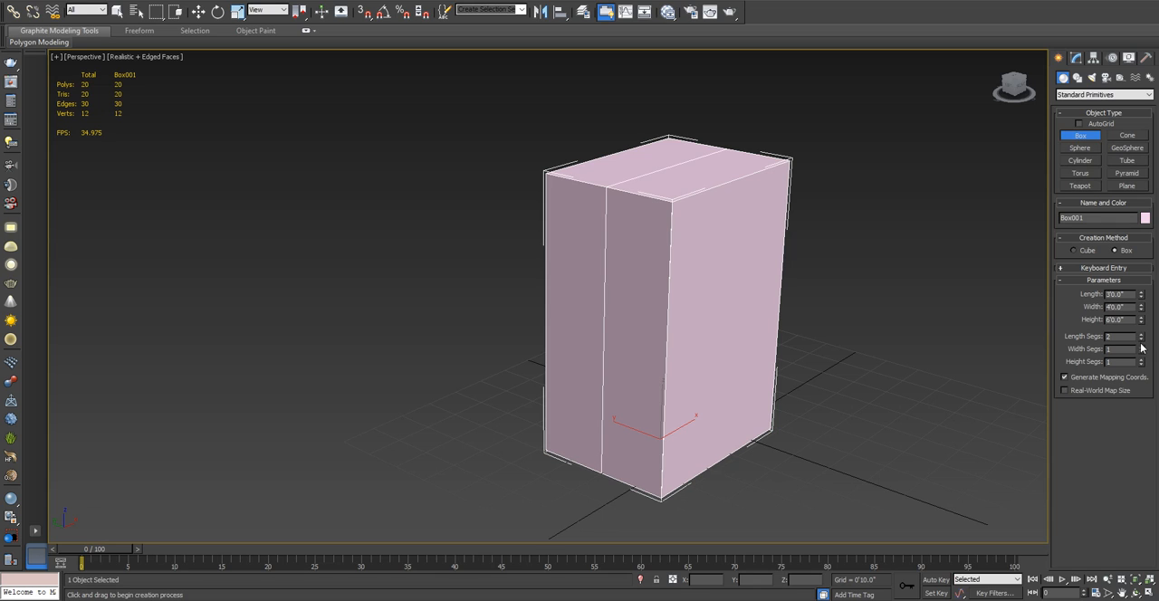
{"action": "left_click", "coordinate": [1141, 340]}
{"action": "left_click", "coordinate": [1142, 348]}
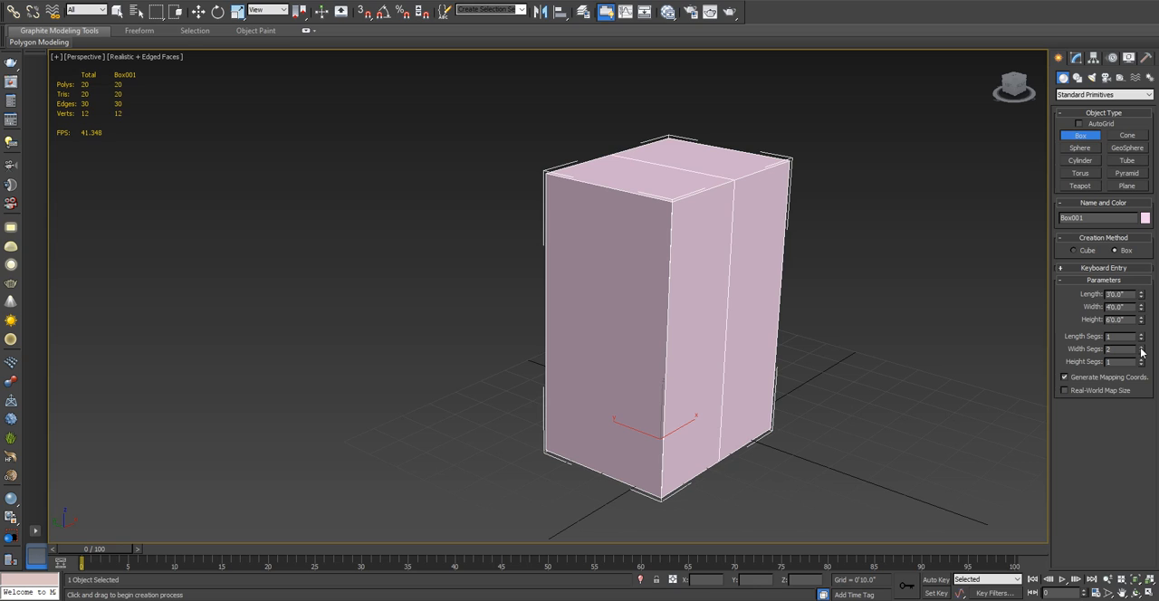
{"action": "left_click", "coordinate": [1141, 353]}
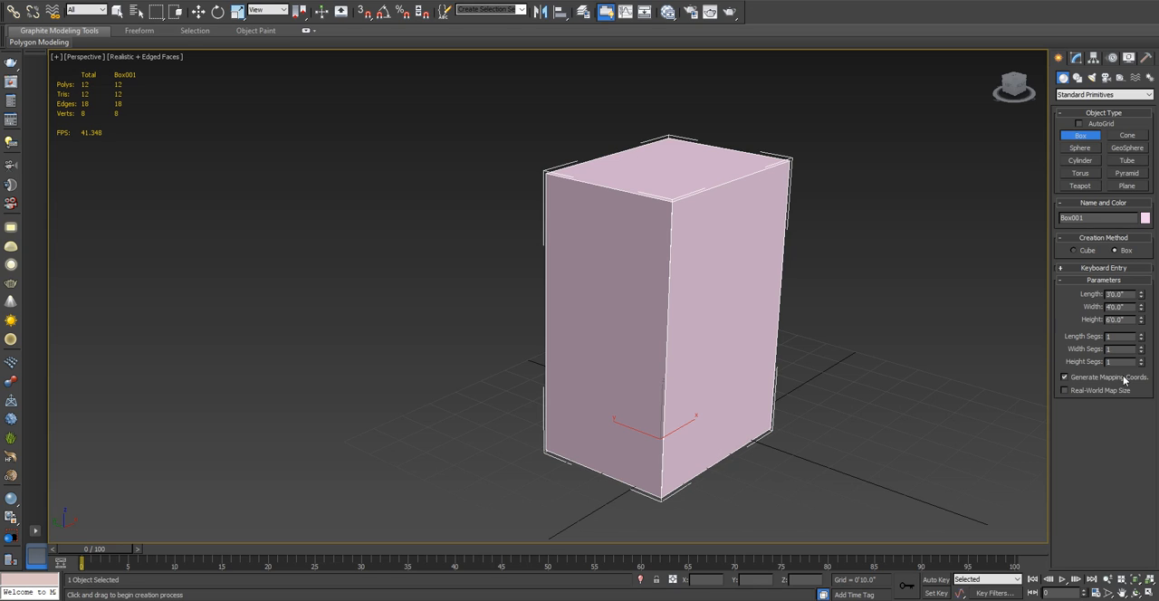
- Set the box's height segments to 4
{"action": "left_click", "coordinate": [1142, 360]}
{"action": "left_click", "coordinate": [1141, 360]}
{"action": "left_click", "coordinate": [1141, 360]}
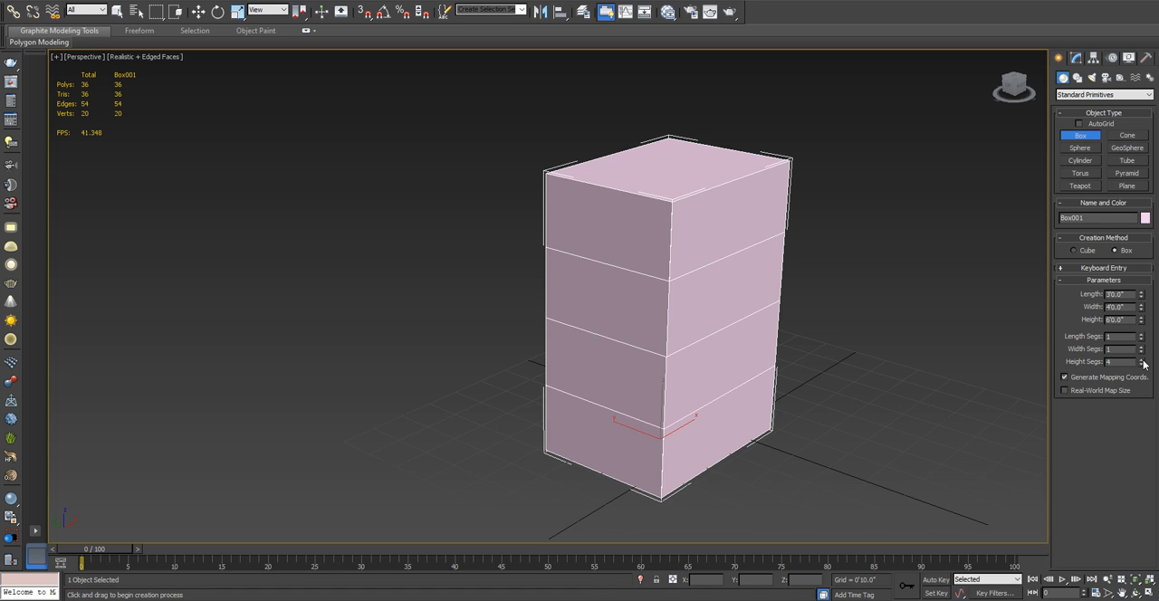
{"action": "middle_click_drag", "start_coordinate": [693, 327], "coordinate": [578, 293], "text": "alt"}
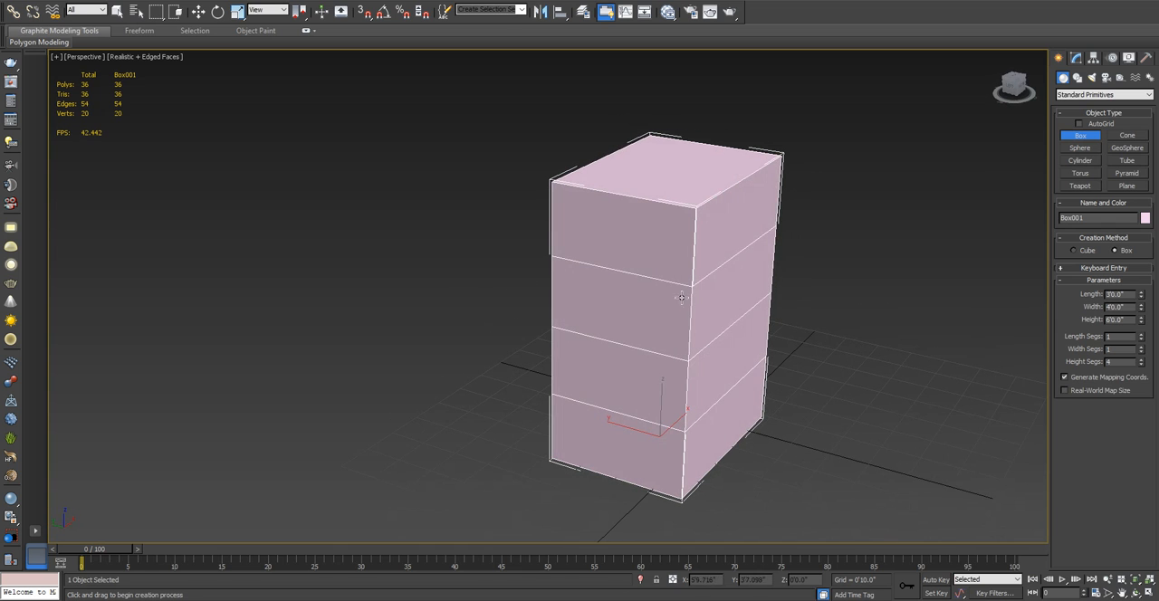
- Convert the four-segment box to an Editable Poly
{"action": "right_click", "coordinate": [653, 258]}
{"action": "right_click", "coordinate": [647, 255]}
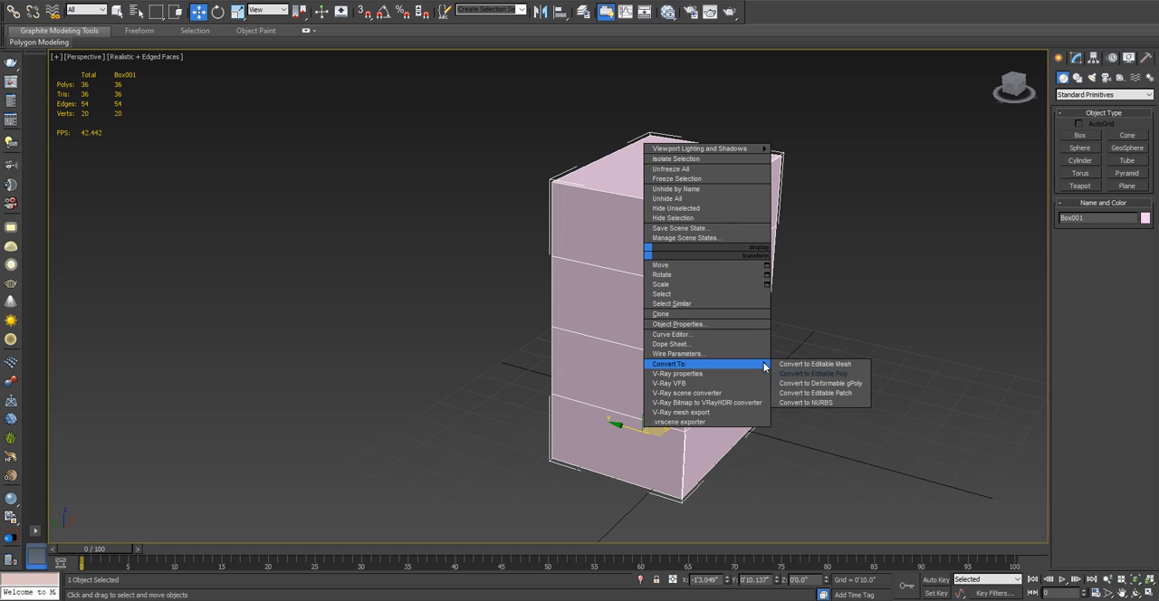
{"action": "left_click", "coordinate": [789, 369]}
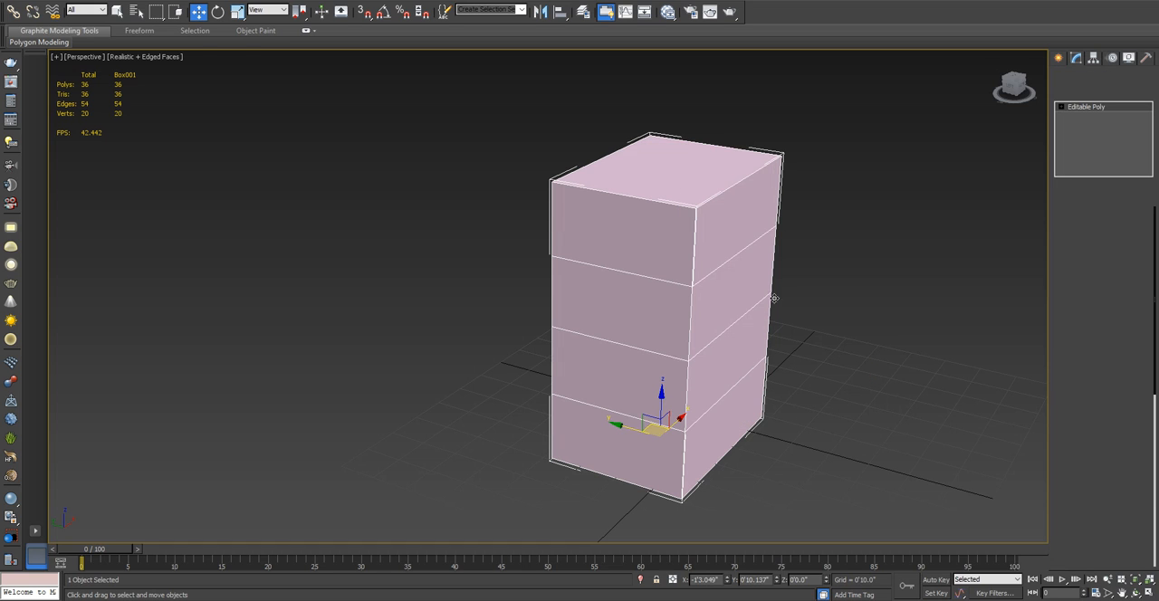
{"action": "middle_click_drag", "start_coordinate": [782, 238], "coordinate": [644, 229]}
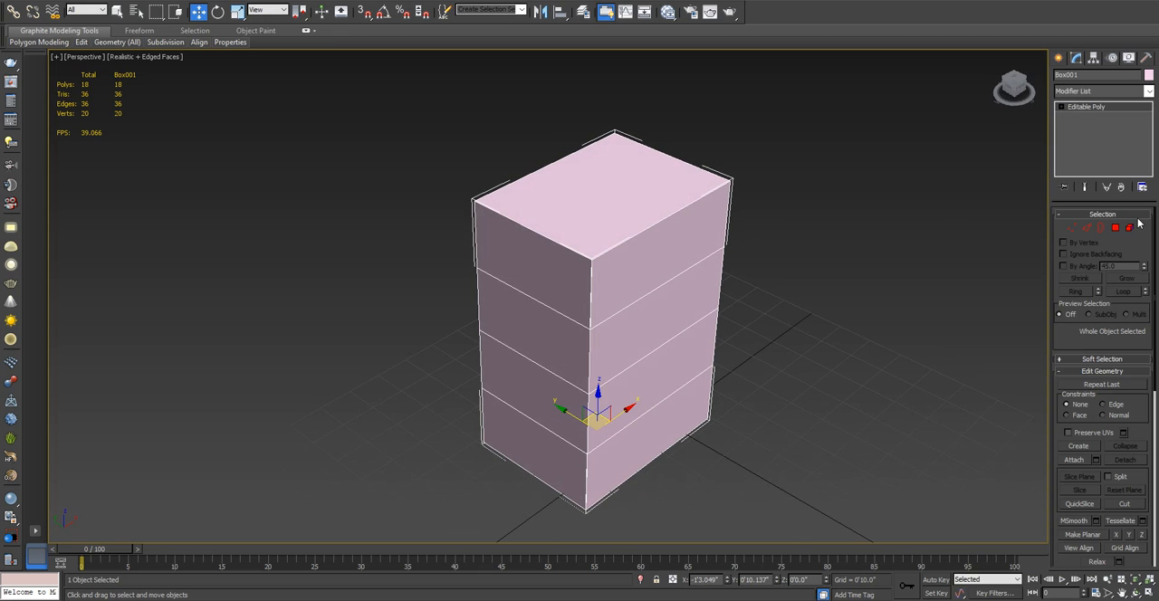
- Enter the box's Vertex level and examine its vertices up close, in the four-view layout and in an enlarged Front view
{"action": "left_click", "coordinate": [1073, 229]}
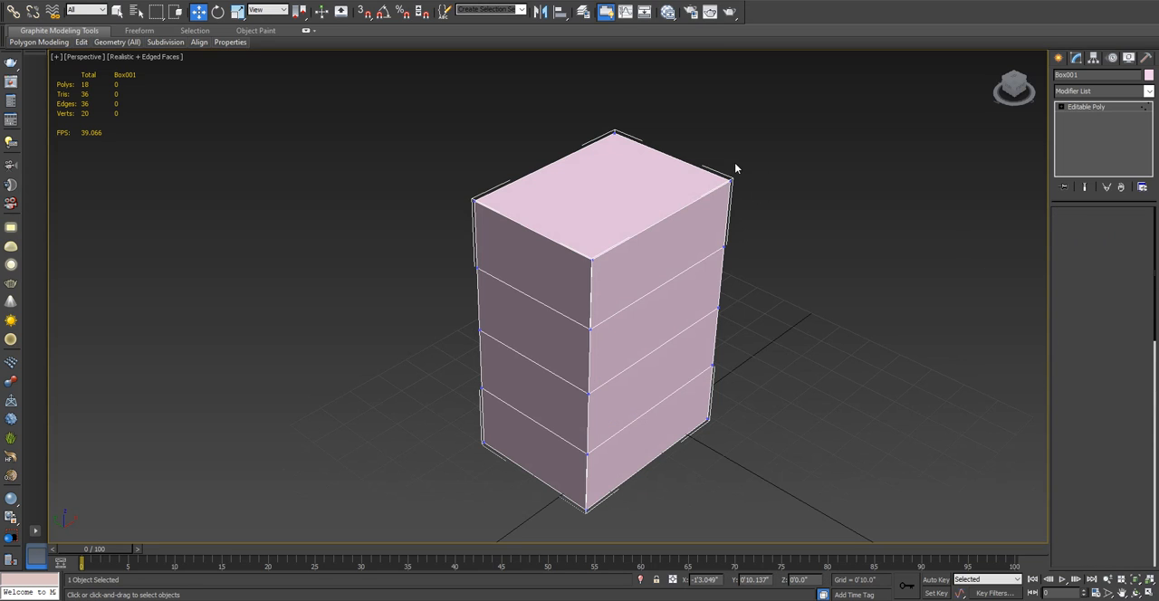
{"action": "scroll", "coordinate": [538, 295], "scroll_direction": "up", "scroll_amount": 5}
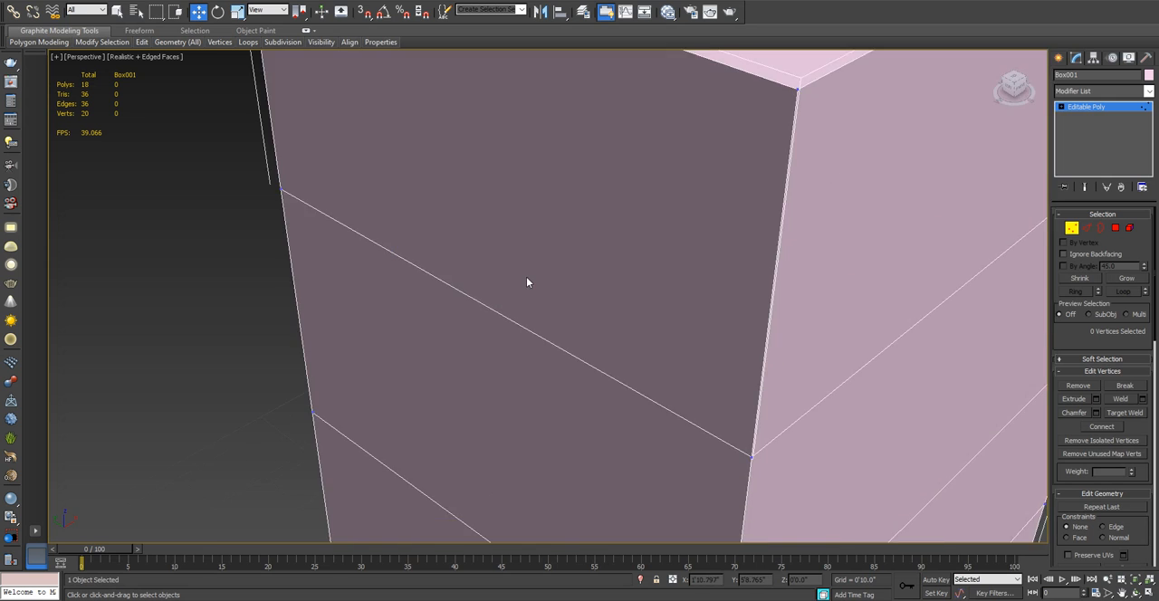
{"action": "scroll", "coordinate": [526, 278], "scroll_direction": "down", "scroll_amount": 5}
{"action": "key", "text": "alt+w"}
{"action": "middle_click_drag", "start_coordinate": [732, 213], "coordinate": [729, 239]}
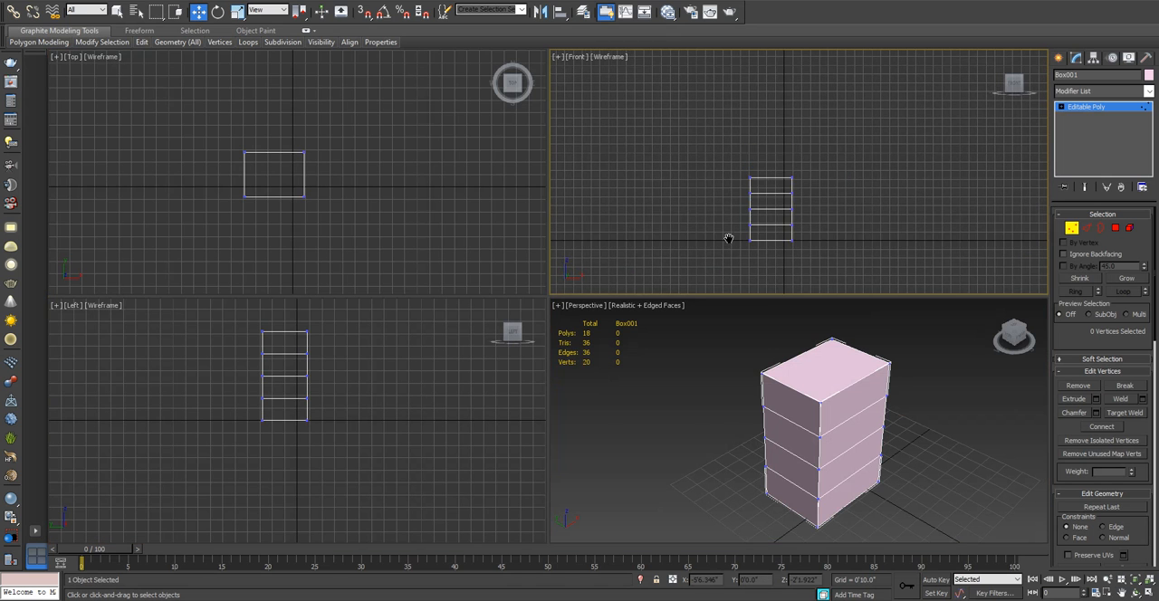
{"action": "key", "text": "alt+w"}
{"action": "key", "text": "z"}
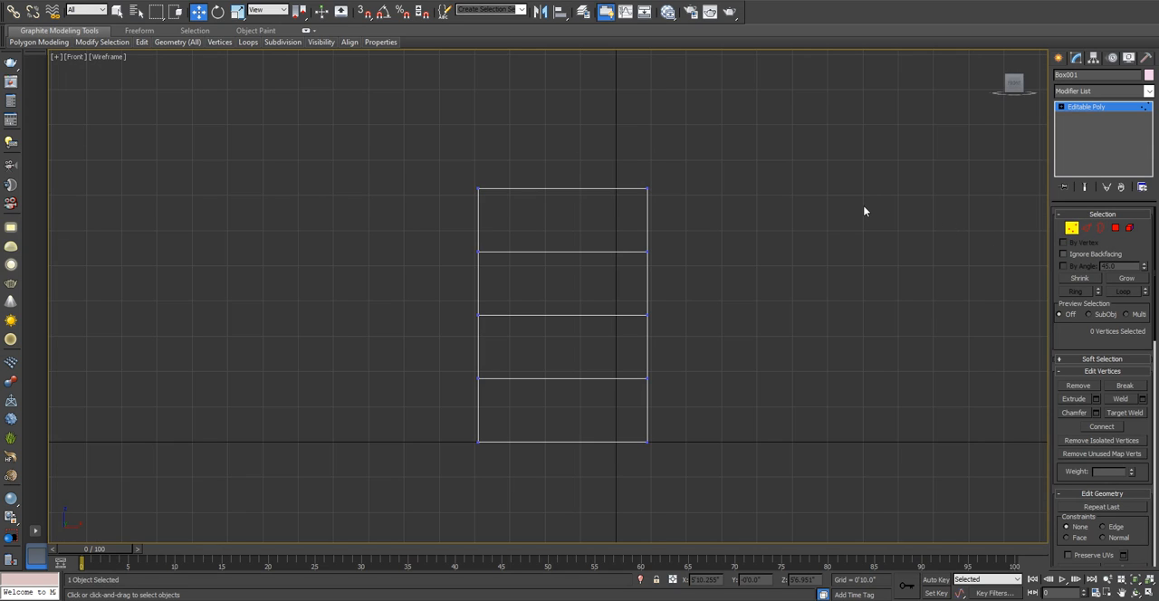
{"action": "key", "text": "alt+w"}
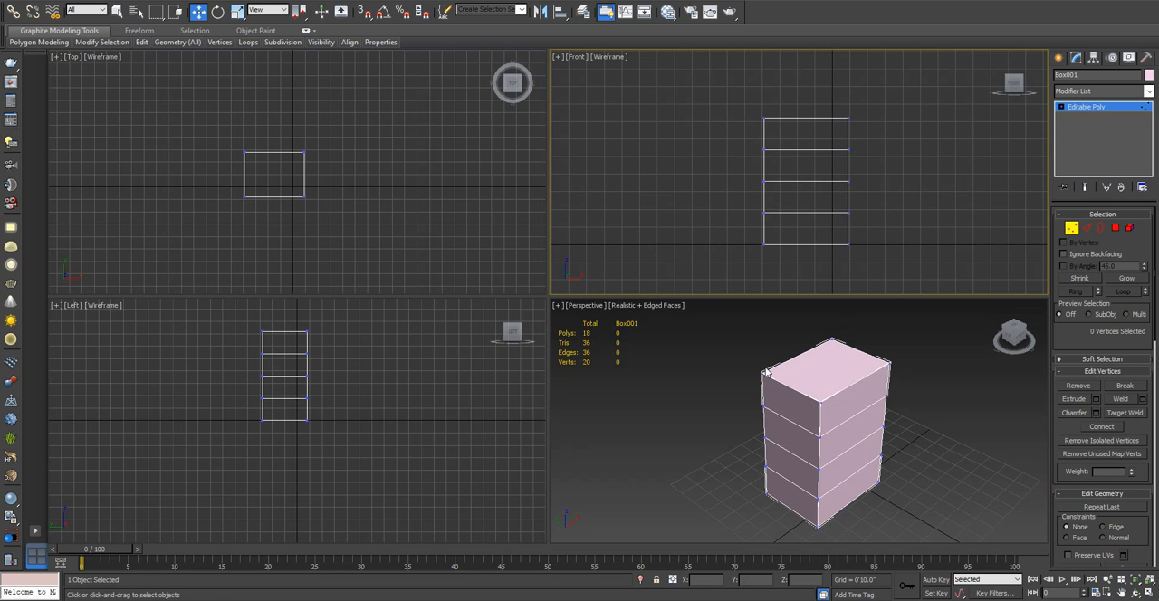
- Switch the box through the Edge, Border and Polygon selection levels and return to the Vertex level
{"action": "key", "text": "2"}
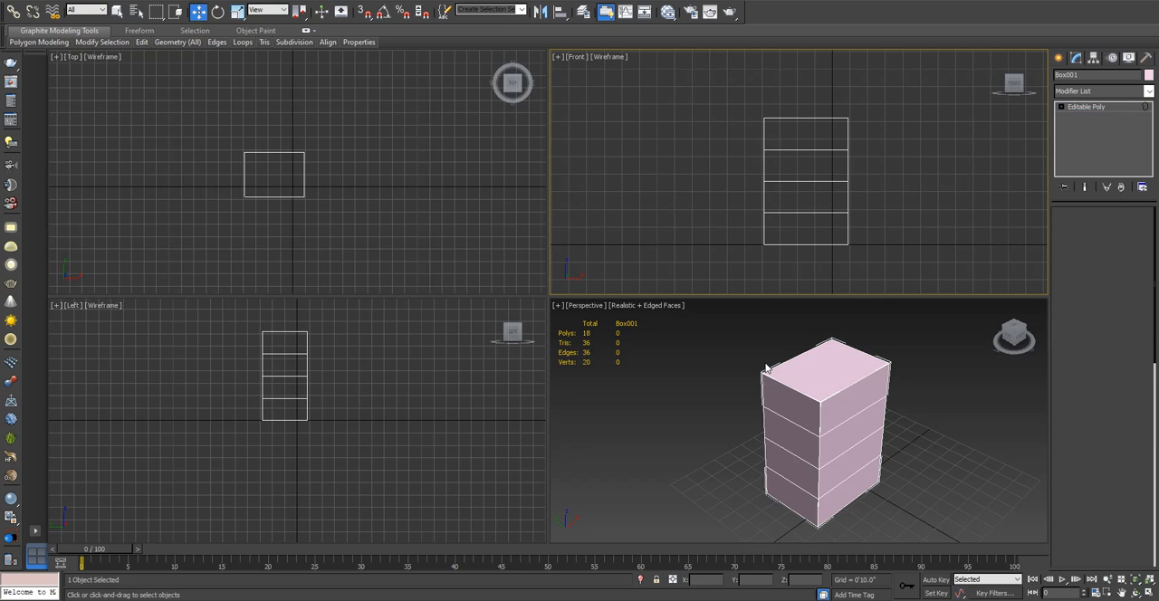
{"action": "key", "text": "3"}
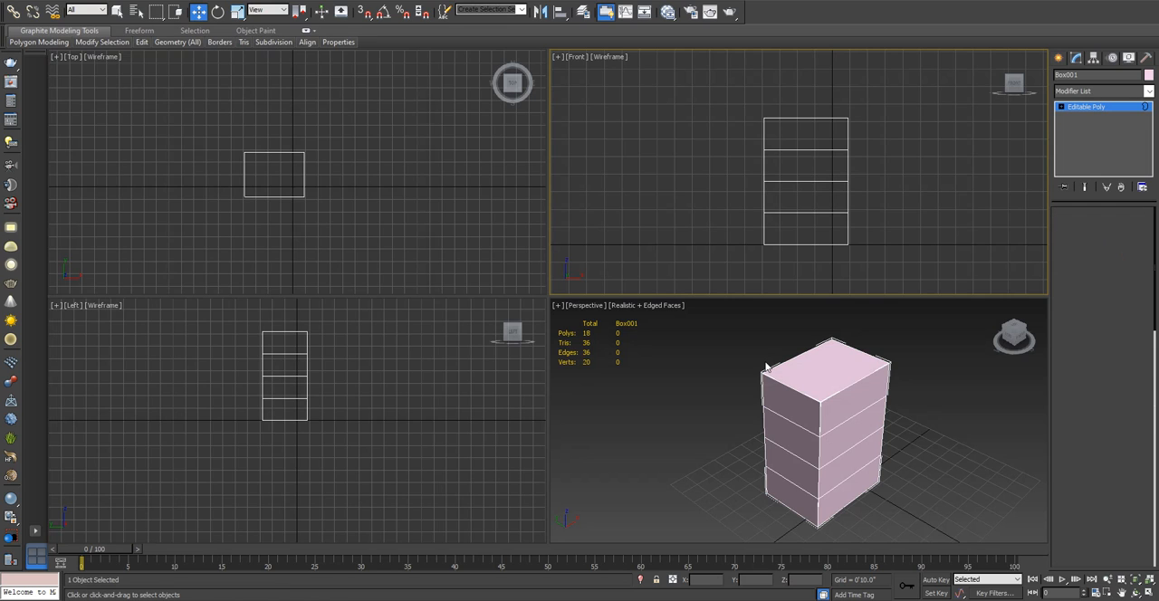
{"action": "key", "text": "4"}
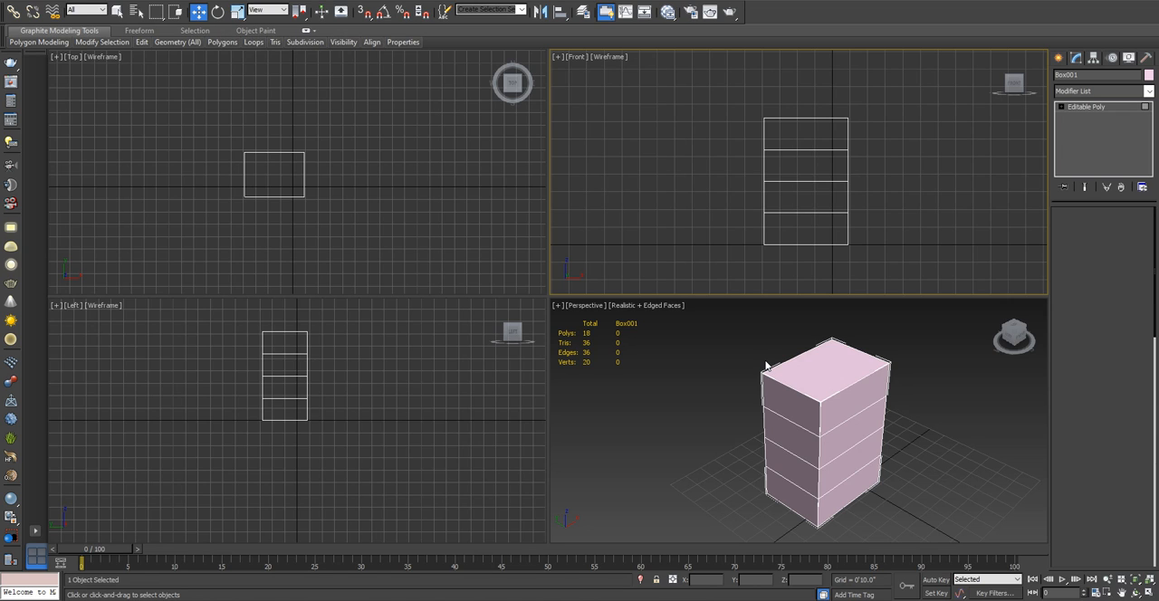
{"action": "key", "text": "1"}
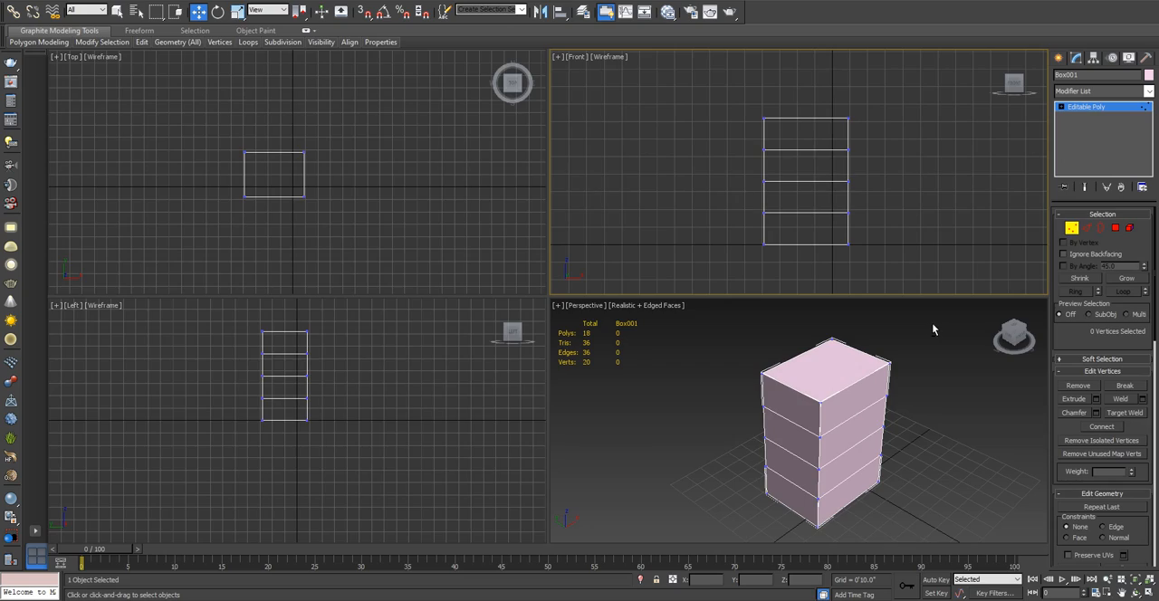
- Examine the box's vertices in an angled orthographic wireframe view and in the shaded Perspective view
{"action": "key", "text": "alt+w"}
{"action": "middle_click_drag", "start_coordinate": [847, 266], "coordinate": [562, 343], "text": "alt"}
{"action": "scroll", "coordinate": [582, 251], "scroll_direction": "up", "scroll_amount": 5}
{"action": "key", "text": "alt+w"}
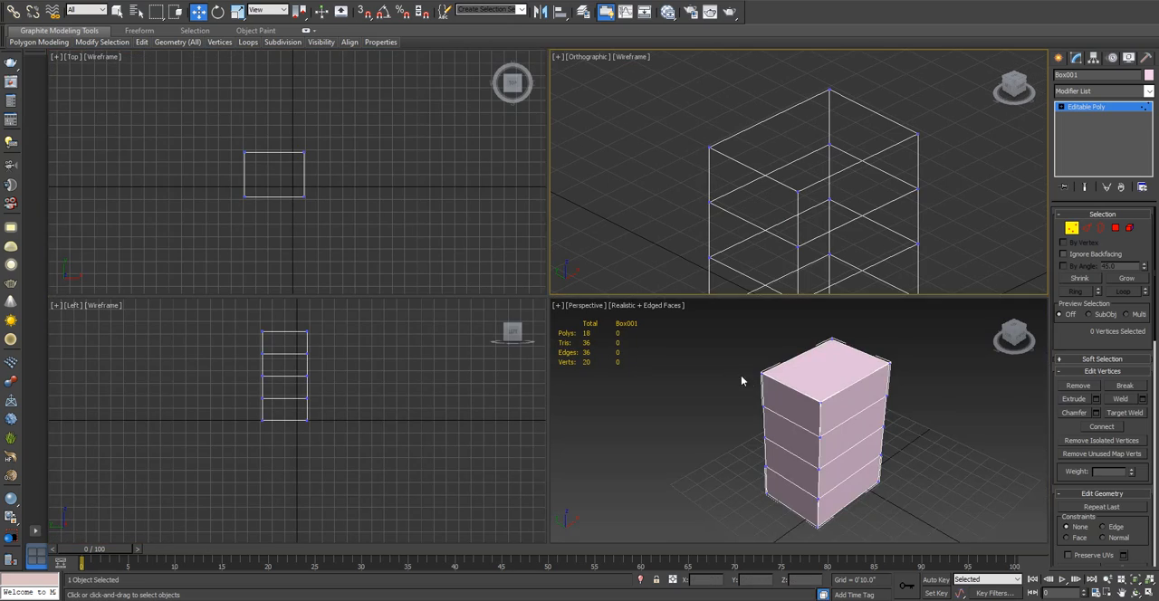
{"action": "middle_click_drag", "start_coordinate": [839, 374], "coordinate": [838, 336]}
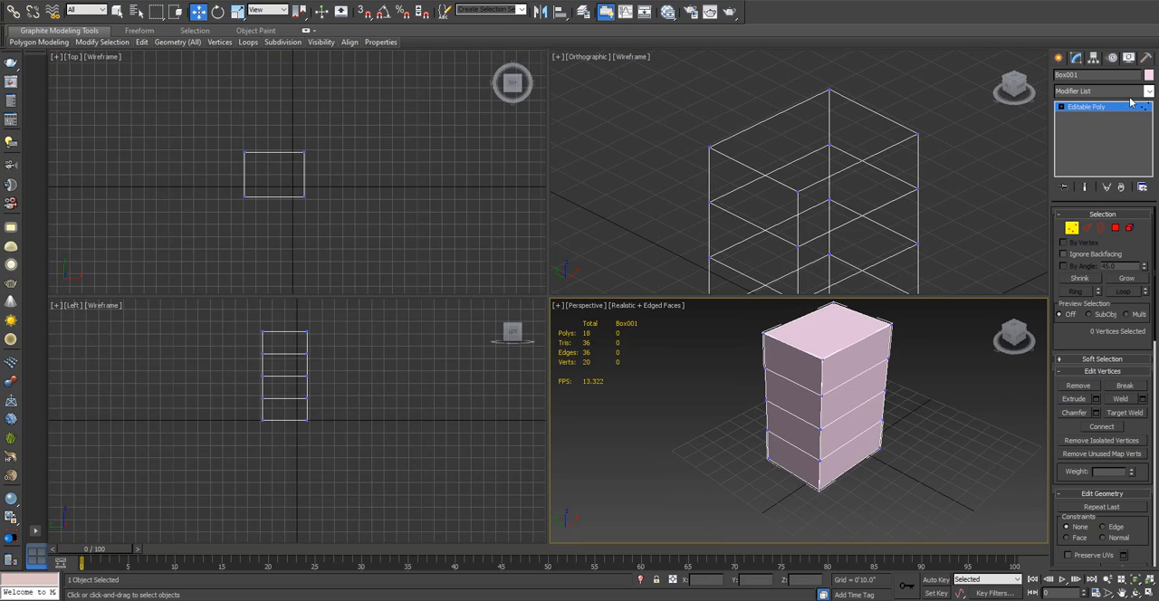
- Create a standard primitive sphere on the grid in front of the box and switch to the Move tool
{"action": "left_click", "coordinate": [1058, 60]}
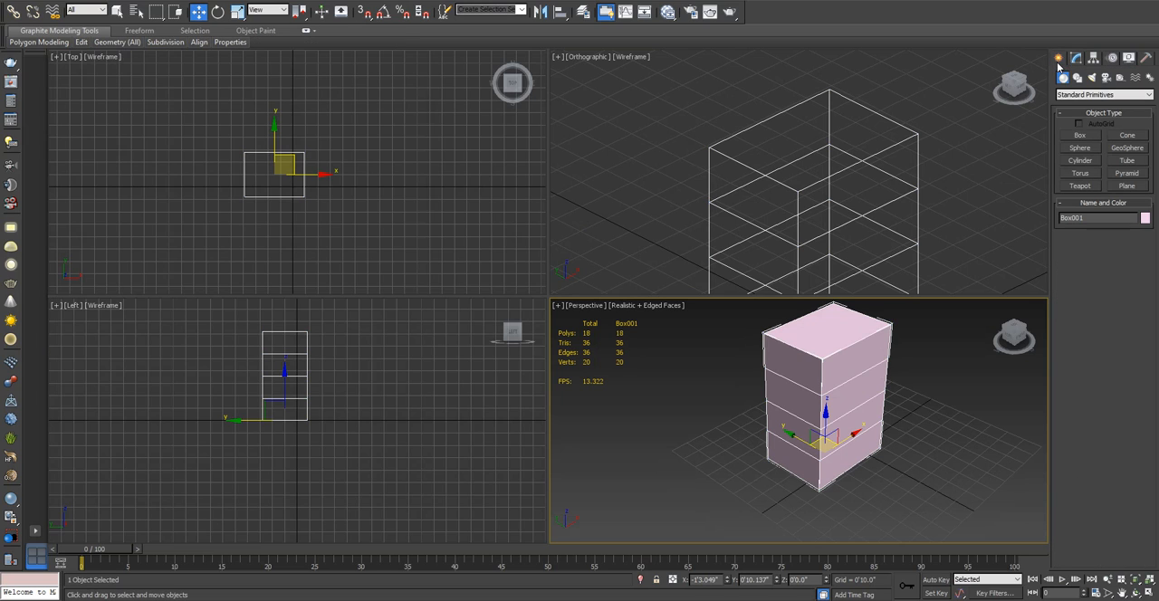
{"action": "left_click", "coordinate": [1081, 147]}
{"action": "middle_click_drag", "start_coordinate": [854, 429], "coordinate": [827, 424]}
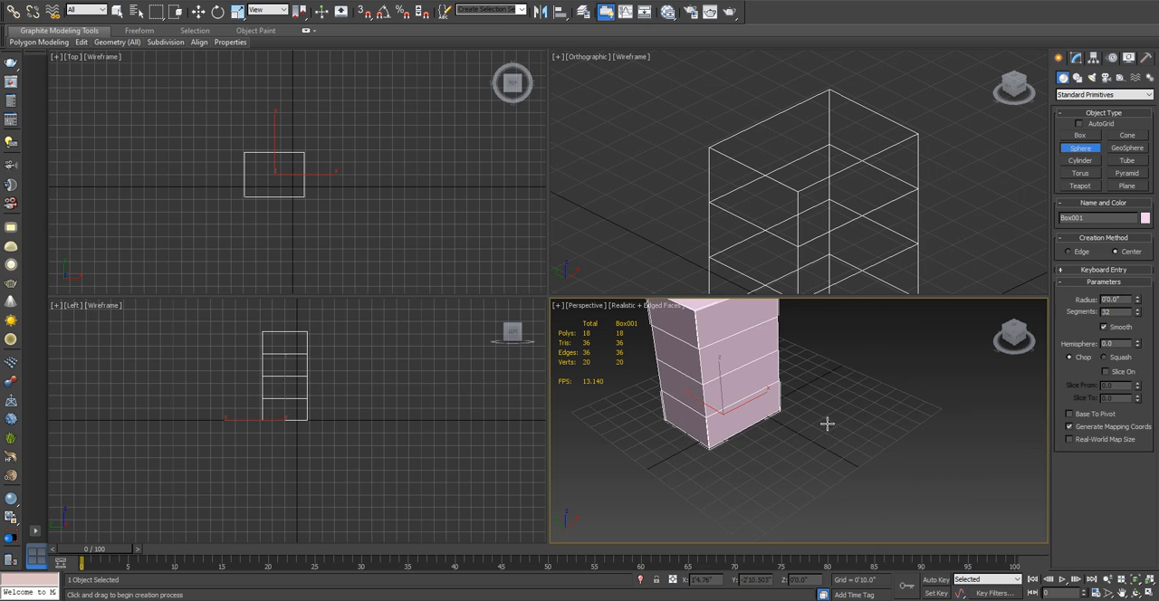
{"action": "left_click_drag", "start_coordinate": [852, 431], "coordinate": [852, 535]}
{"action": "key", "text": "w"}
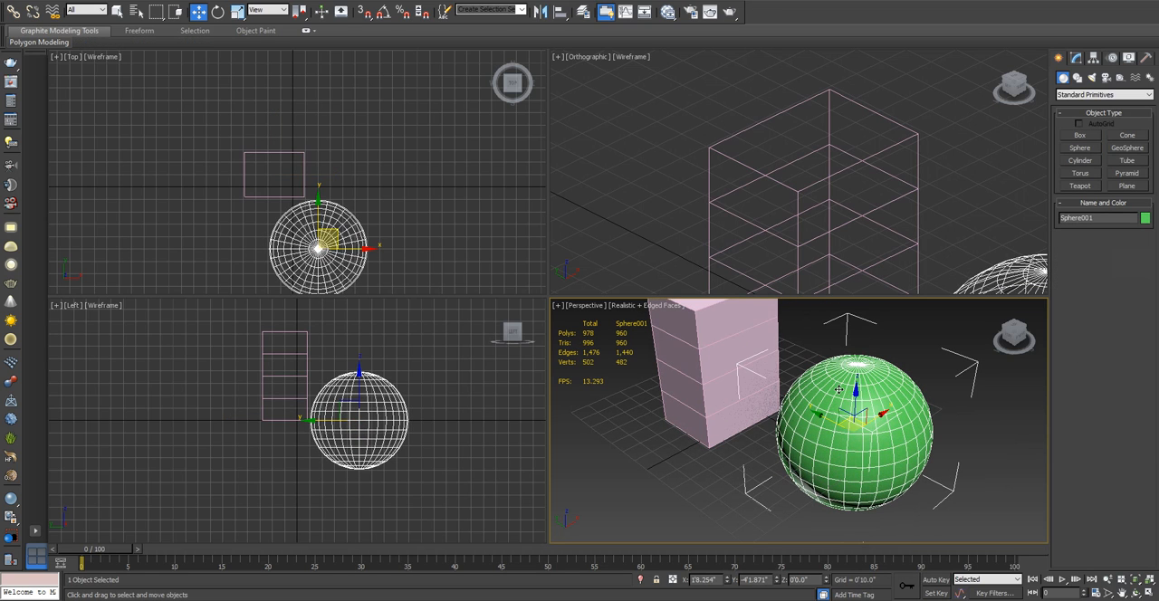
- Convert the sphere to an Editable Poly and display its vertices in an enlarged Perspective view
{"action": "right_click", "coordinate": [826, 390]}
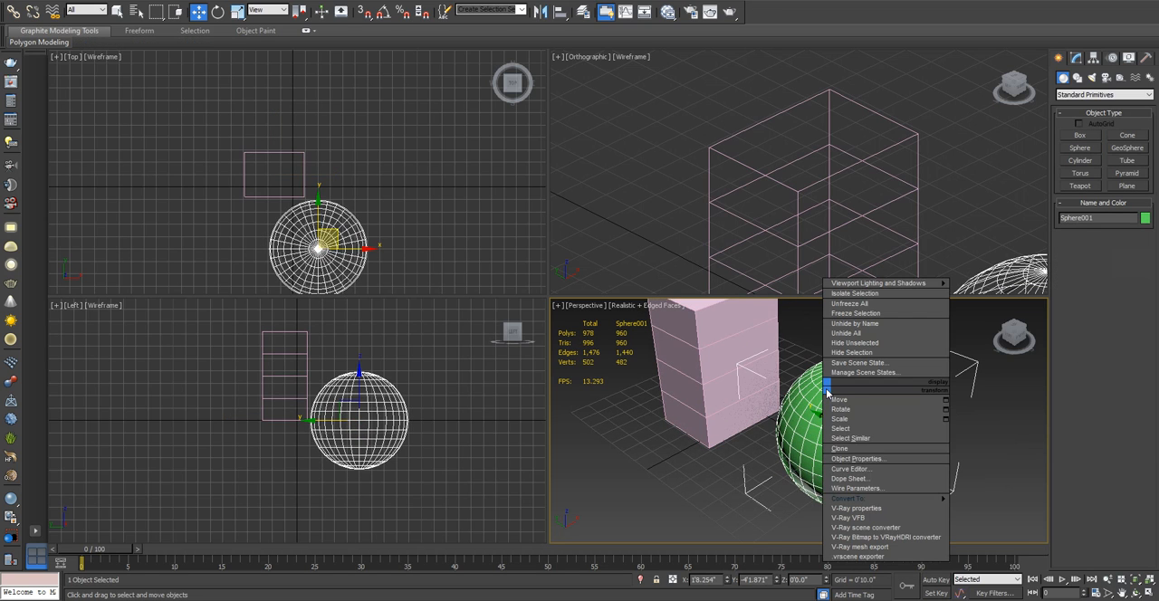
{"action": "left_click", "coordinate": [991, 508]}
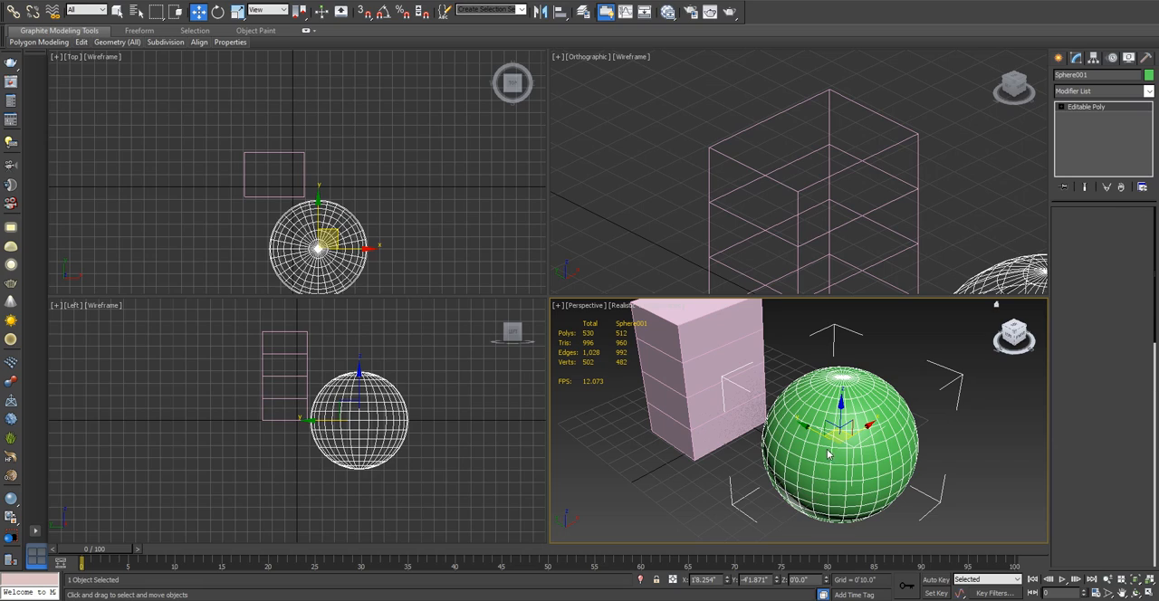
{"action": "key", "text": "1"}
{"action": "key", "text": "alt+w"}
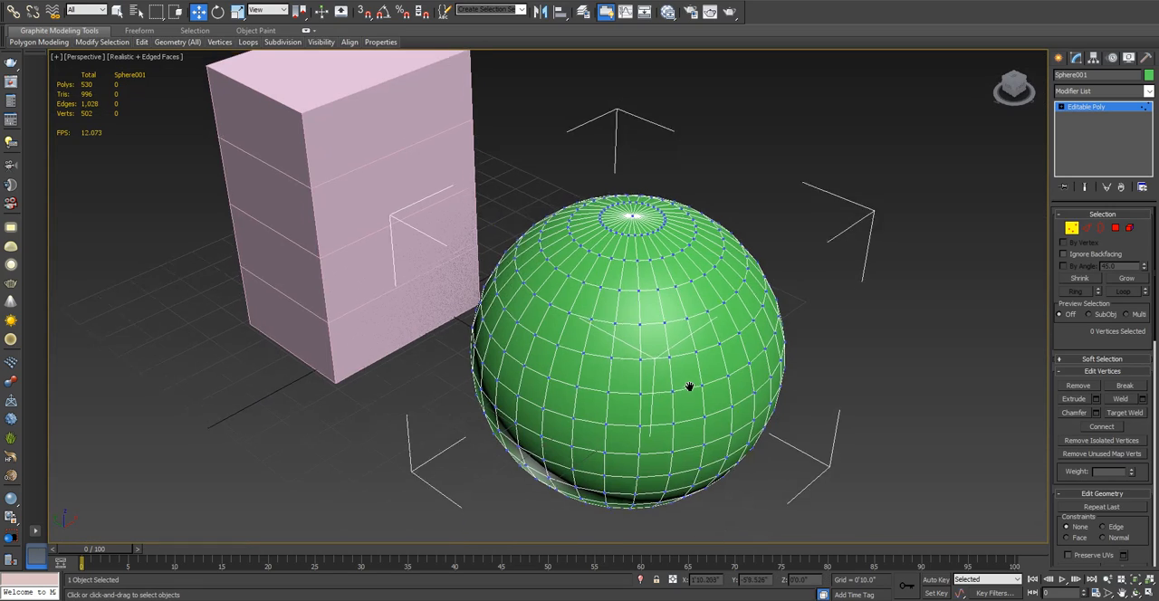
{"action": "middle_click_drag", "start_coordinate": [689, 387], "coordinate": [679, 329], "text": "alt"}
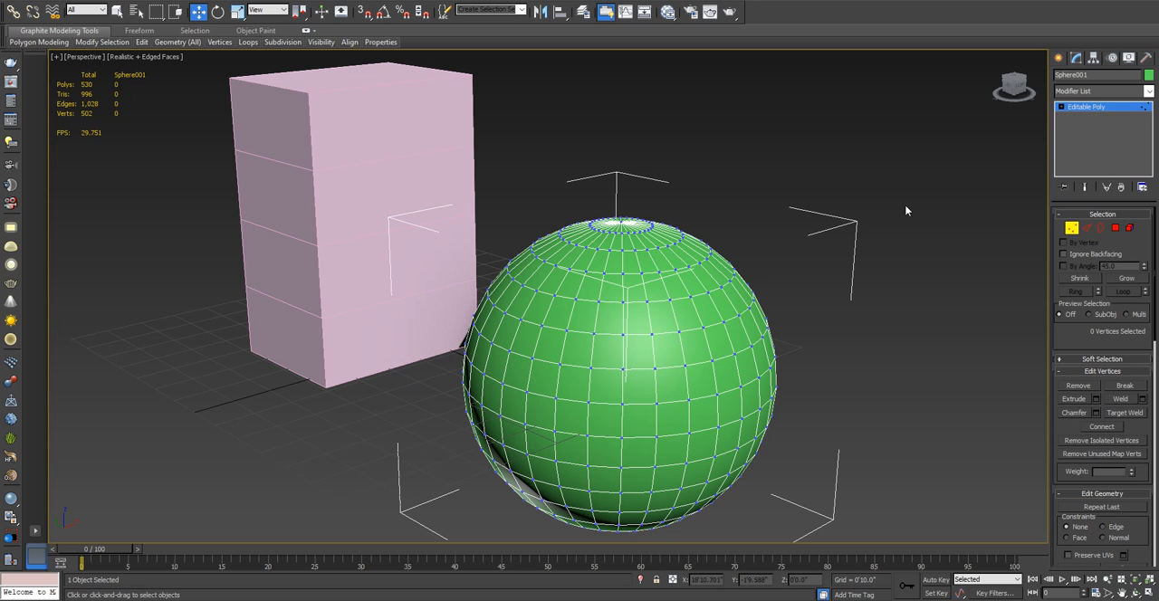
- Select a single vertex on the front of the sphere at the Vertex level and examine the sphere's vertex layout
{"action": "left_click", "coordinate": [1072, 229]}
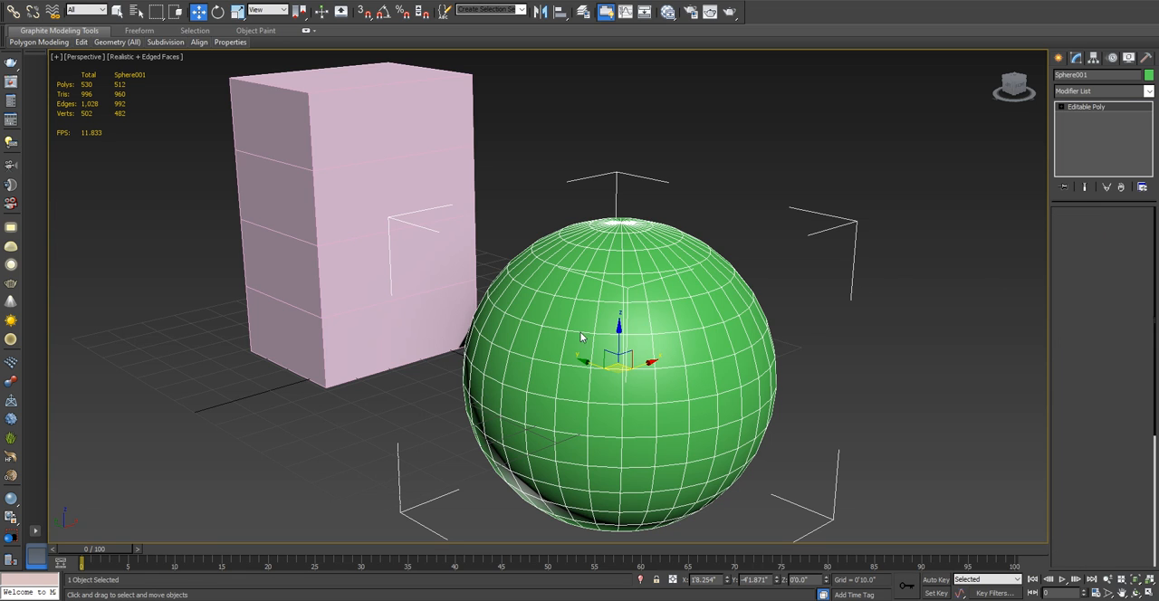
{"action": "key", "text": "1"}
{"action": "left_click", "coordinate": [622, 334]}
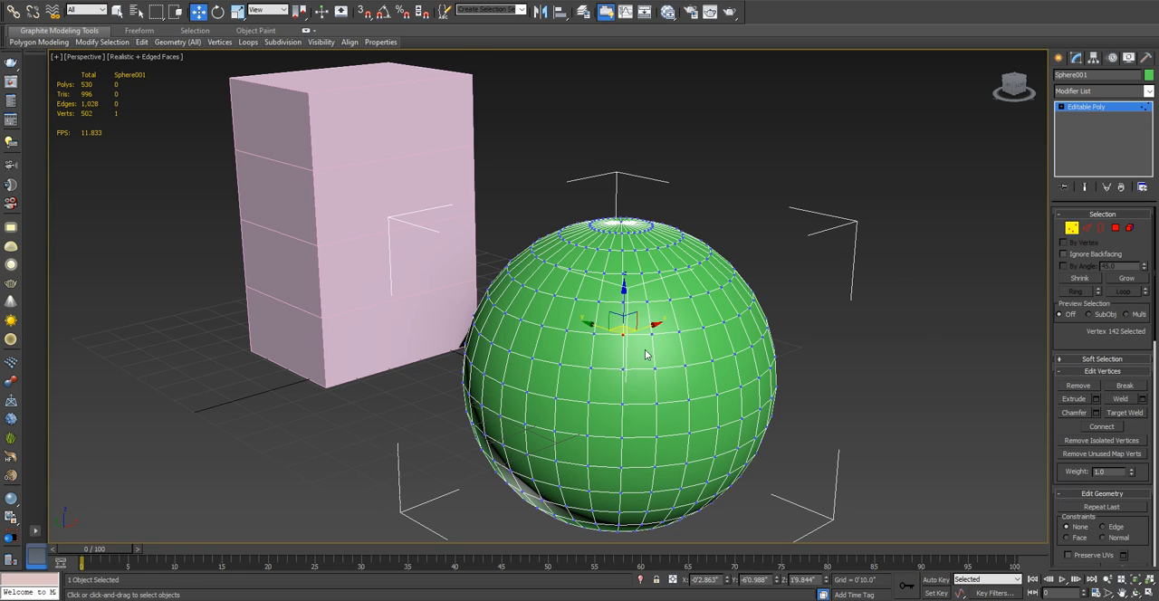
{"action": "scroll", "coordinate": [661, 354], "scroll_direction": "up", "scroll_amount": 3}
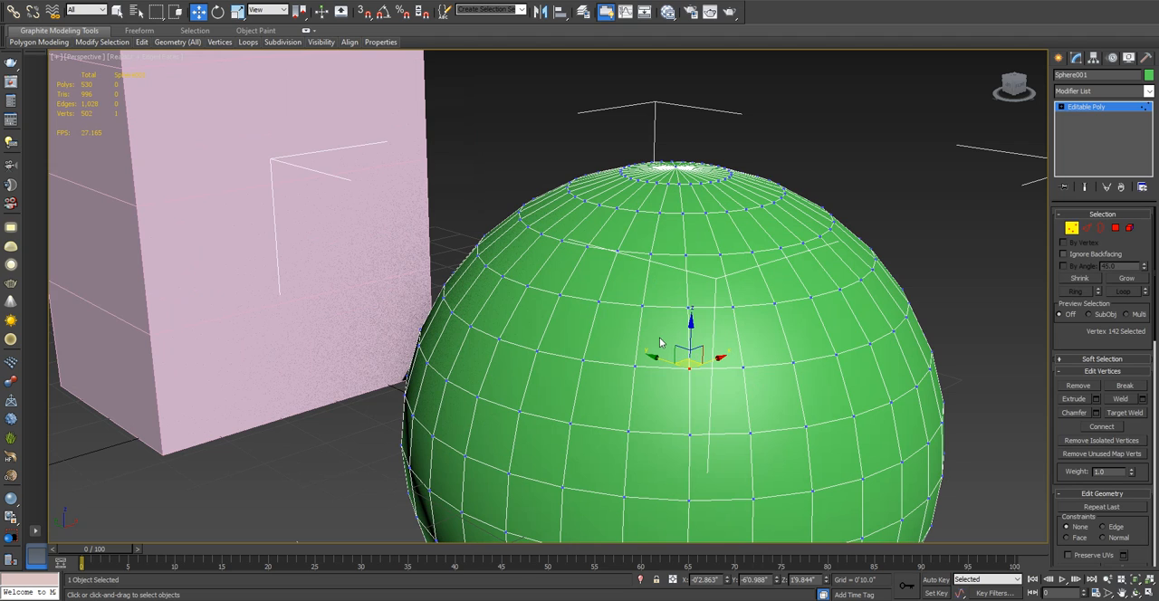
{"action": "middle_click_drag", "start_coordinate": [652, 311], "coordinate": [639, 343]}
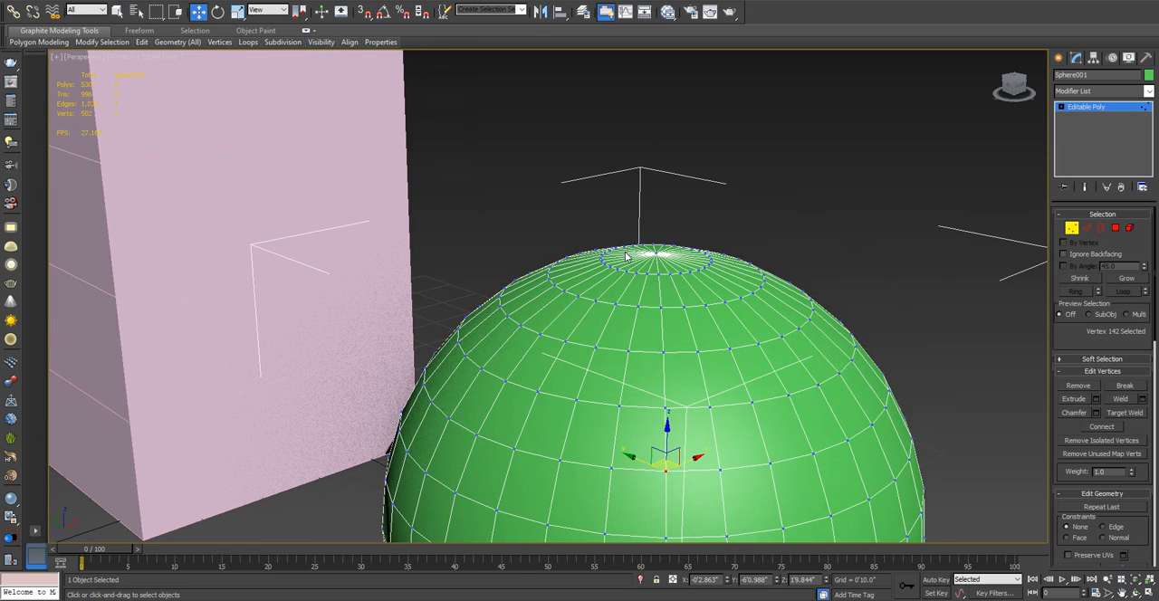
{"action": "middle_click_drag", "start_coordinate": [614, 253], "coordinate": [87, 106]}
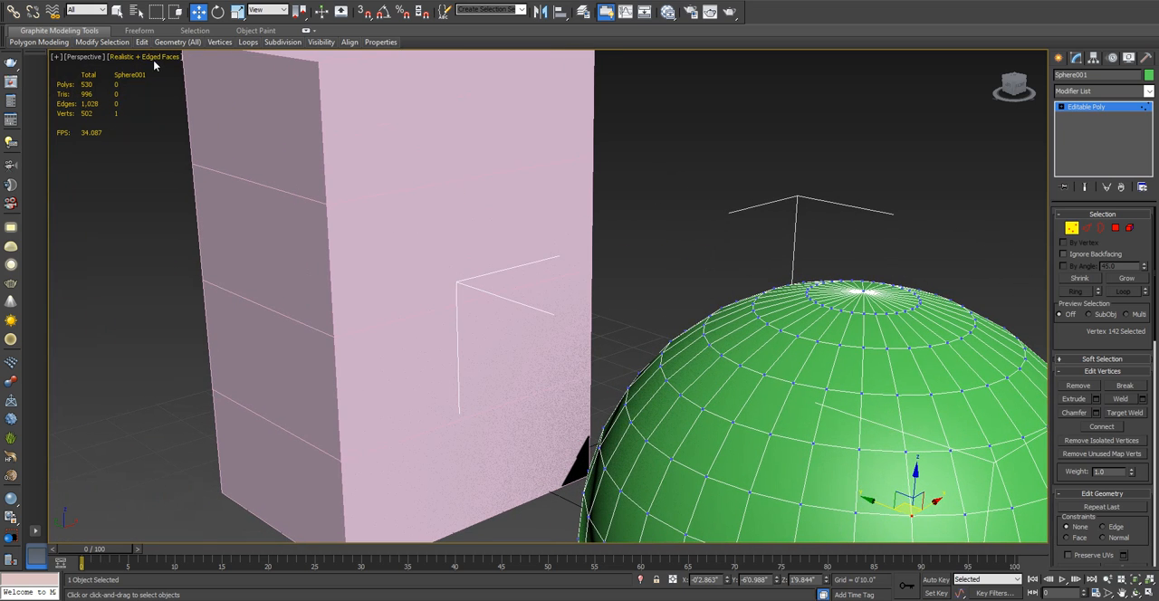
{"action": "scroll", "coordinate": [311, 228], "scroll_direction": "down", "scroll_amount": 4}
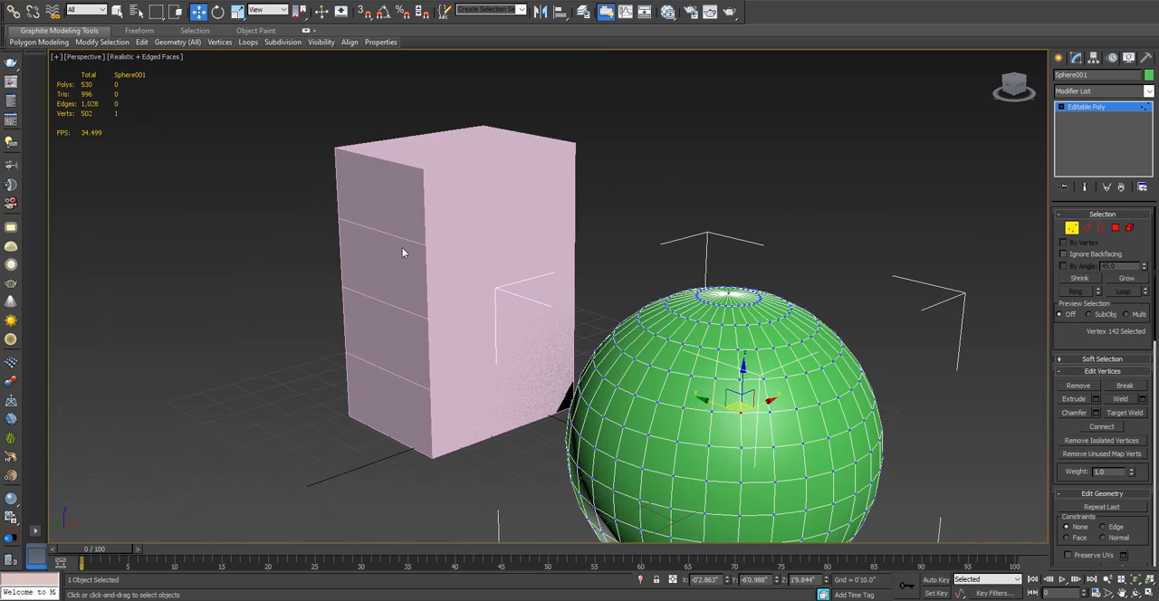
{"action": "middle_click_drag", "start_coordinate": [599, 320], "coordinate": [595, 302]}
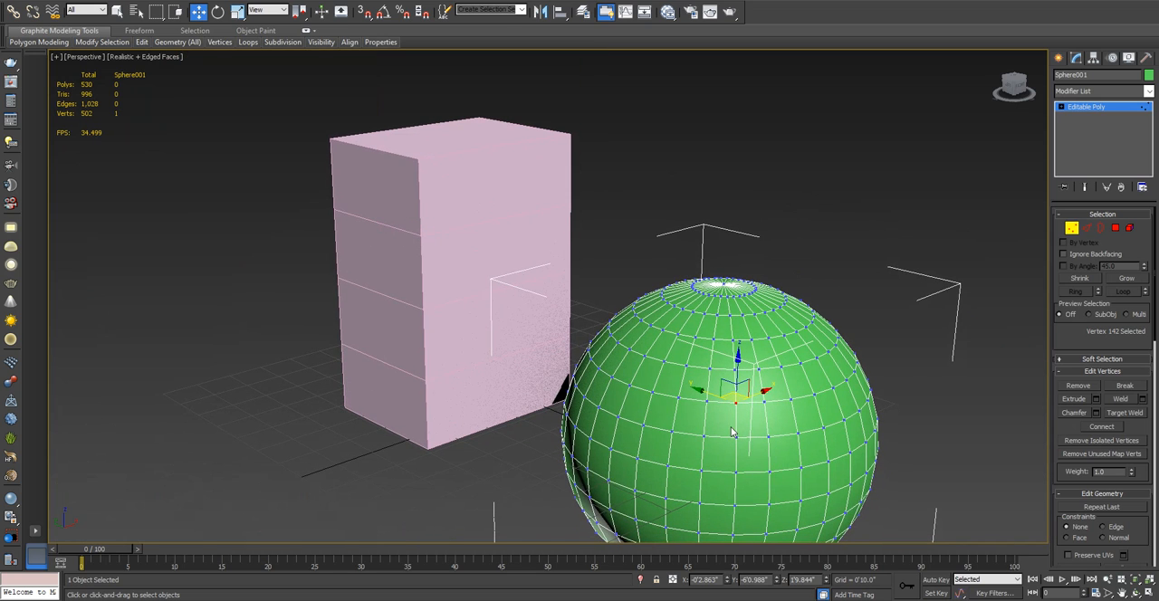
{"action": "middle_click_drag", "start_coordinate": [723, 396], "coordinate": [675, 385]}
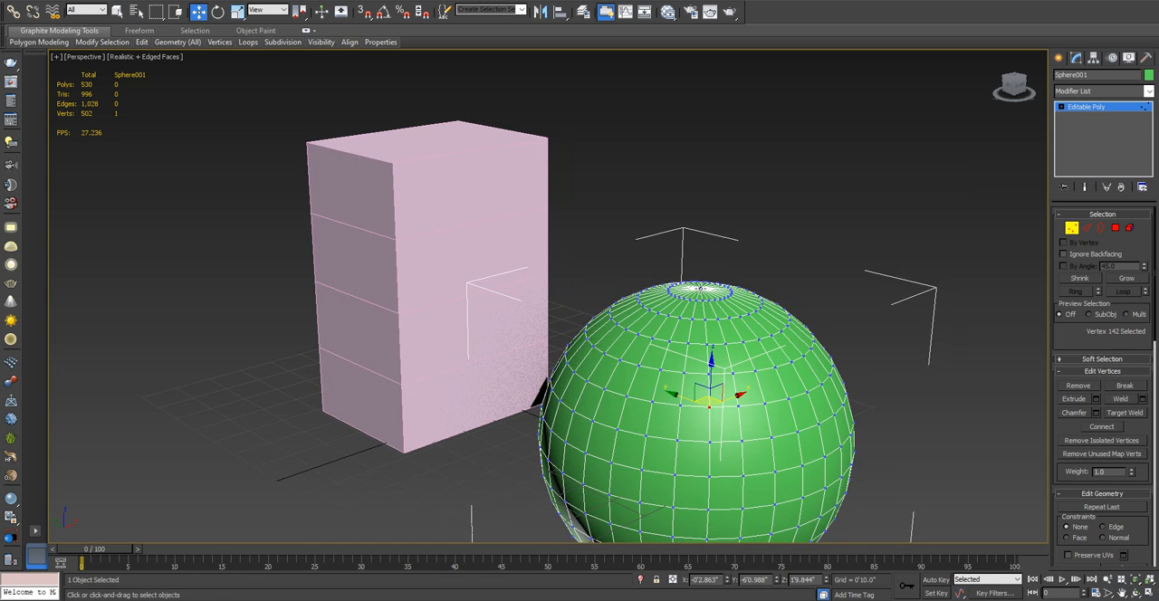
- Select the vertex at the sphere's top pole in a close-up view
{"action": "left_click", "coordinate": [701, 288]}
{"action": "scroll", "coordinate": [608, 349], "scroll_direction": "up", "scroll_amount": 10}
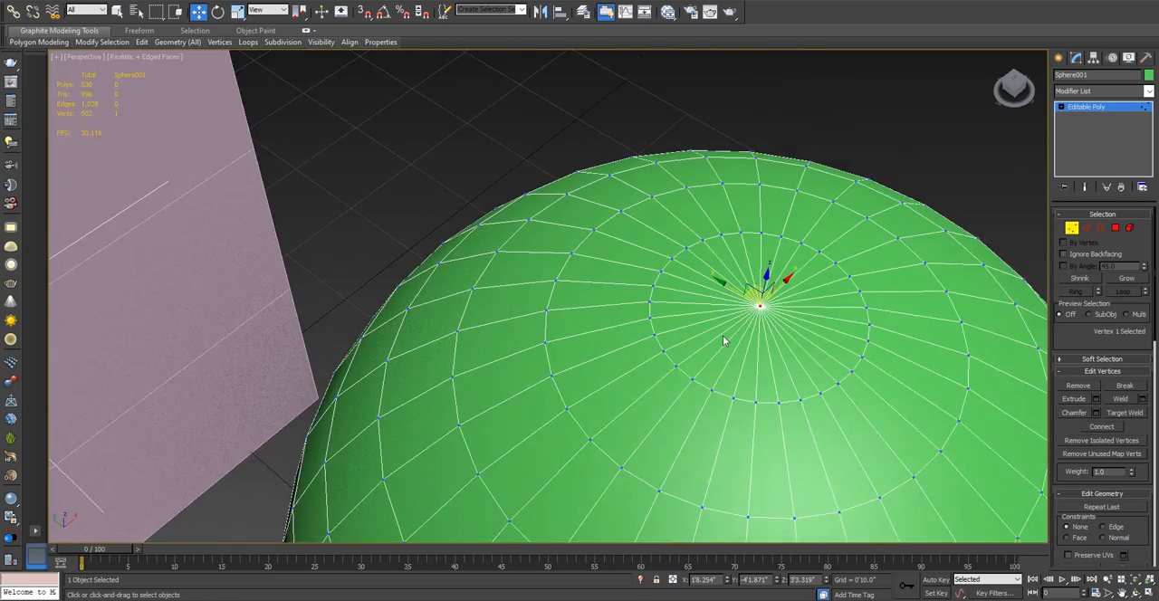
{"action": "middle_click_drag", "start_coordinate": [723, 335], "coordinate": [700, 288], "text": "alt"}
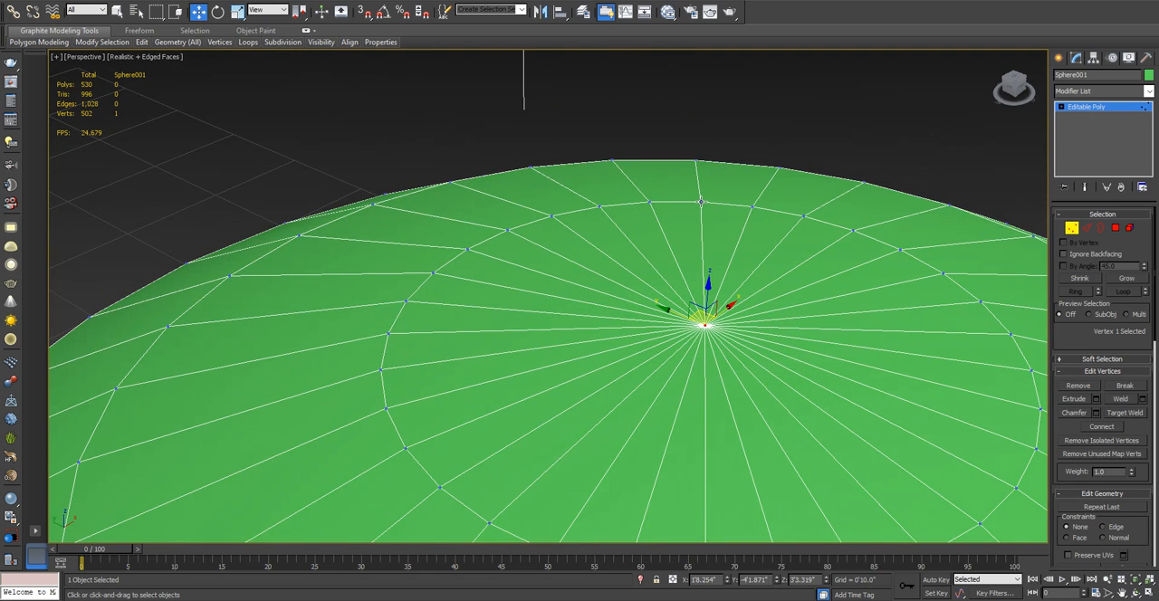
- Try raising the sphere's pole vertex slightly, undo it, and pull the vertex up into a peak at about 7'10.3" in Z
{"action": "left_click_drag", "start_coordinate": [705, 326], "coordinate": [754, 256]}
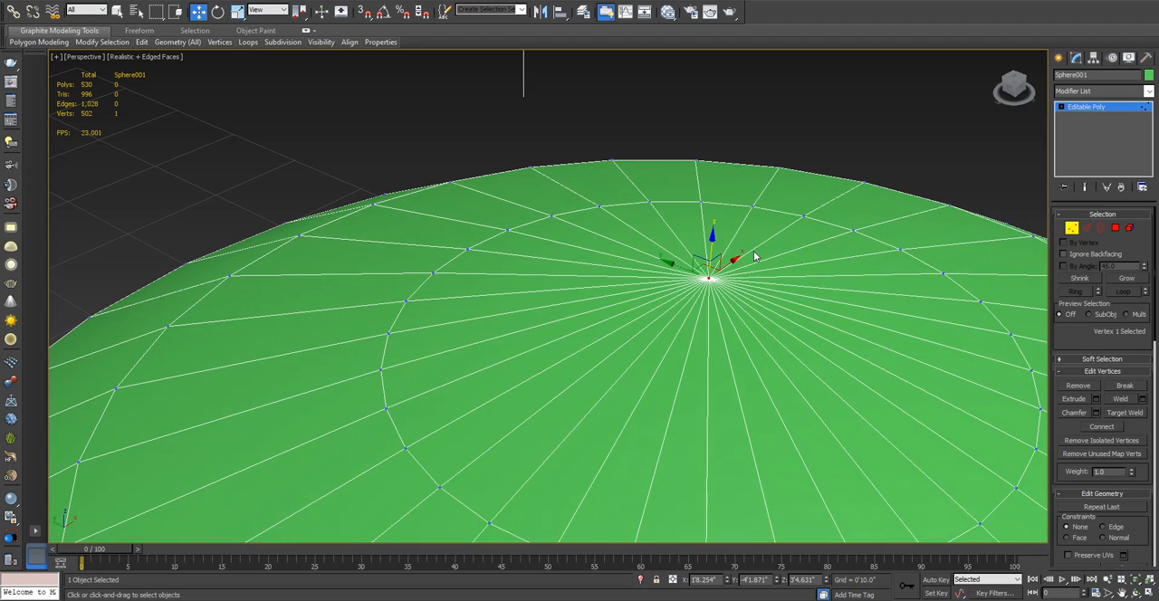
{"action": "key", "text": "ctrl+z"}
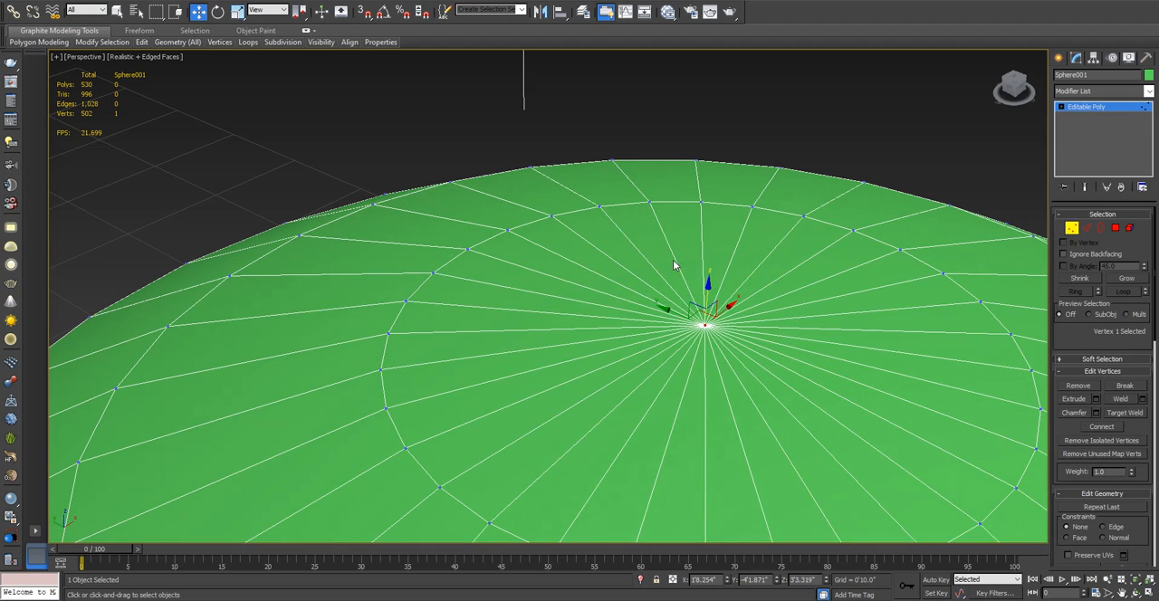
{"action": "mouse_move", "coordinate": [677, 263]}
{"action": "middle_mouse_down", "text": "alt"}
{"action": "mouse_move", "coordinate": [668, 292]}
{"action": "mouse_move", "coordinate": [695, 270]}
{"action": "middle_mouse_up", "text": "alt"}
{"action": "left_click_drag", "start_coordinate": [698, 275], "coordinate": [694, 10]}
- Render the Perspective view, inspect the sphere's peaked top up close in the render, and close the render window
{"action": "scroll", "coordinate": [625, 192], "scroll_direction": "down", "scroll_amount": 5}
{"action": "middle_click_drag", "start_coordinate": [622, 200], "coordinate": [608, 176], "text": "alt"}
{"action": "left_click", "coordinate": [729, 13]}
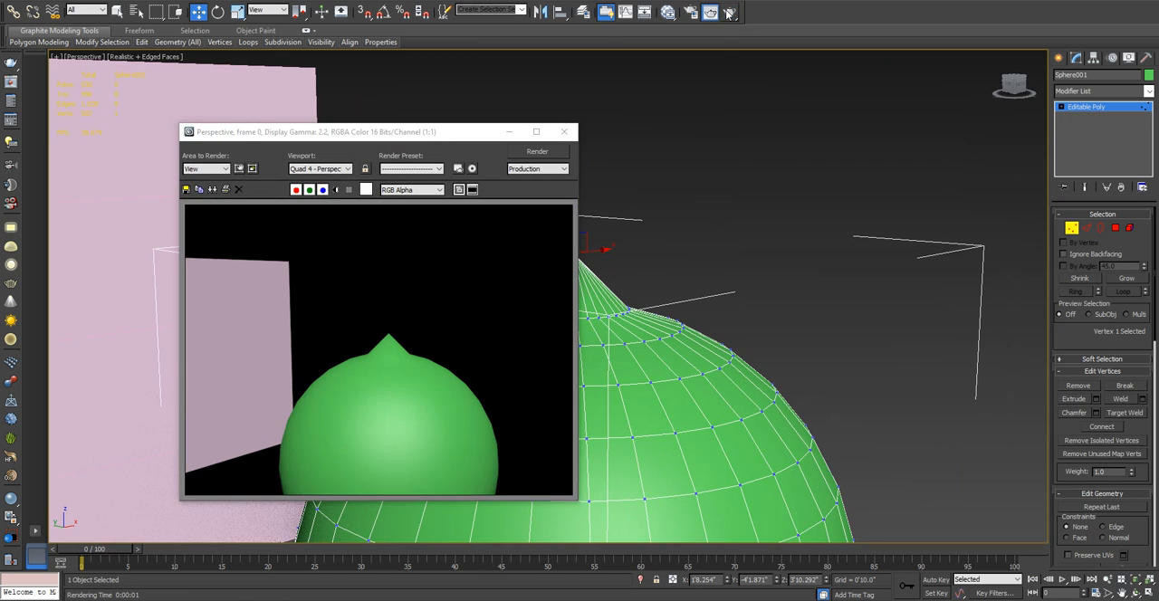
{"action": "scroll", "coordinate": [418, 369], "scroll_direction": "up", "scroll_amount": 1}
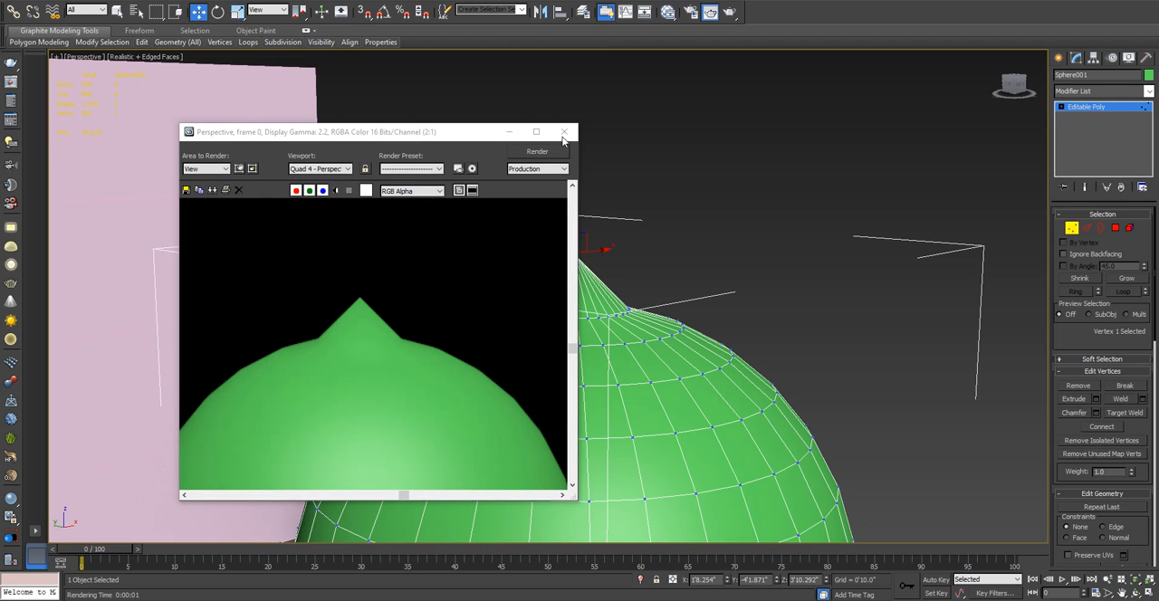
{"action": "left_click", "coordinate": [563, 132]}
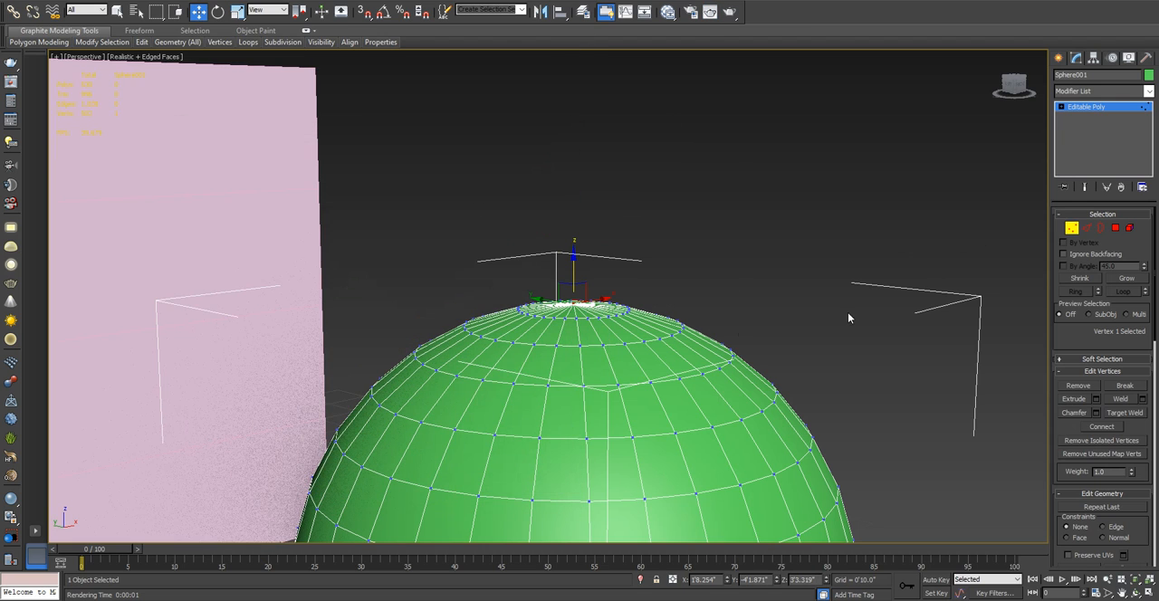
- Switch the sphere to the Edge level, select an edge near its top pole, and try moving it
{"action": "left_click", "coordinate": [1087, 229]}
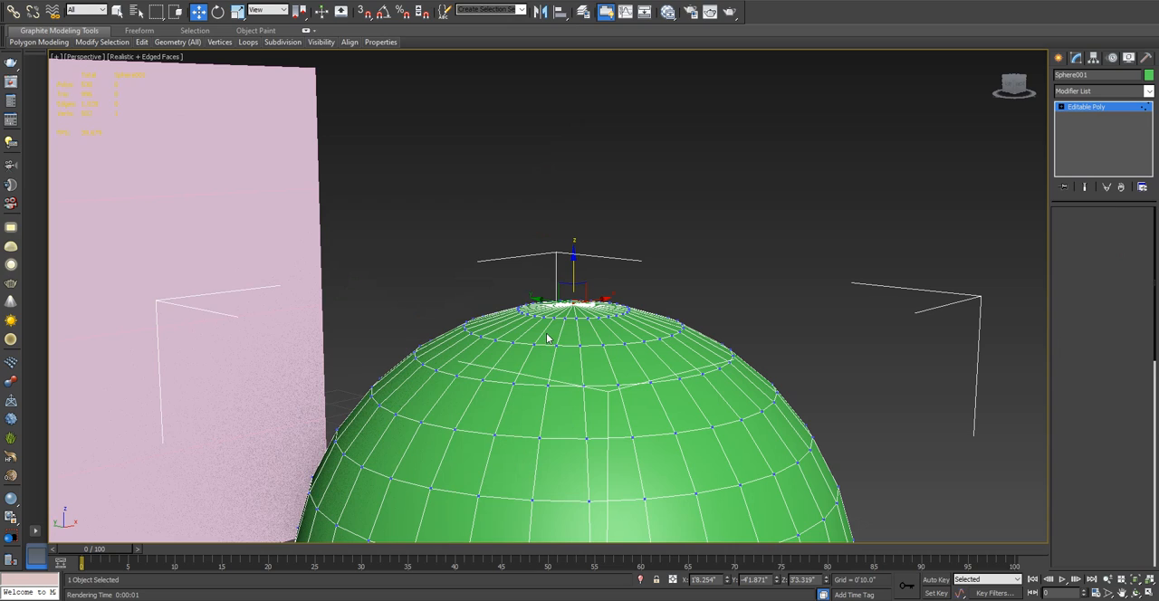
{"action": "left_click", "coordinate": [546, 333]}
{"action": "middle_click_drag", "start_coordinate": [646, 320], "coordinate": [765, 346], "text": "alt"}
{"action": "left_click_drag", "start_coordinate": [540, 323], "coordinate": [609, 294], "text": "shift"}
{"action": "key", "text": "ctrl+z"}
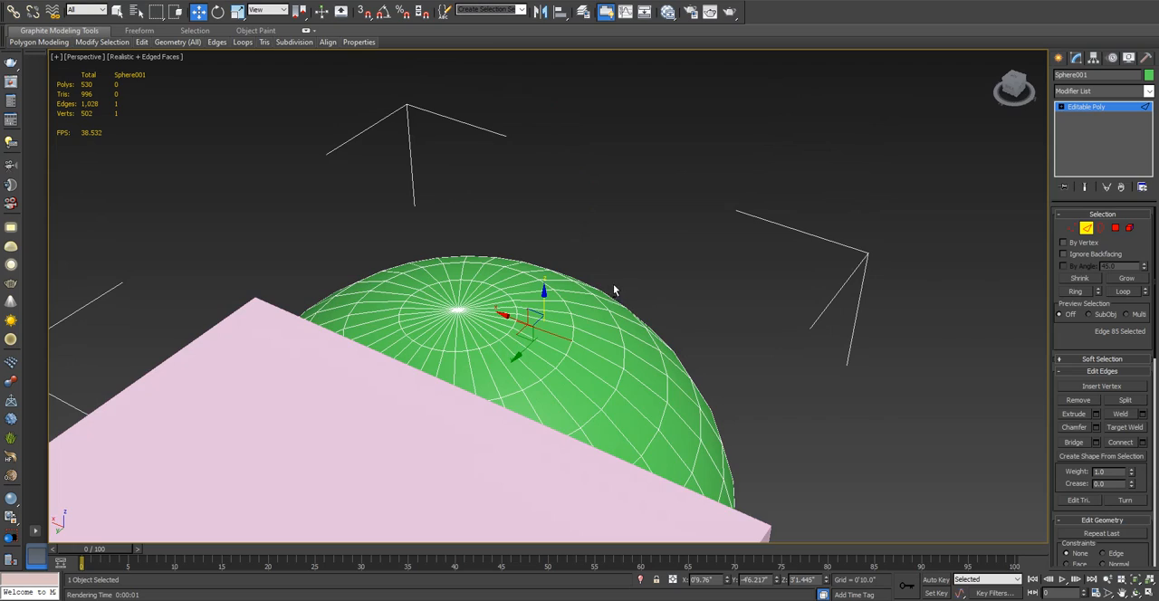
{"action": "middle_click_drag", "start_coordinate": [613, 286], "coordinate": [515, 268], "text": "alt"}
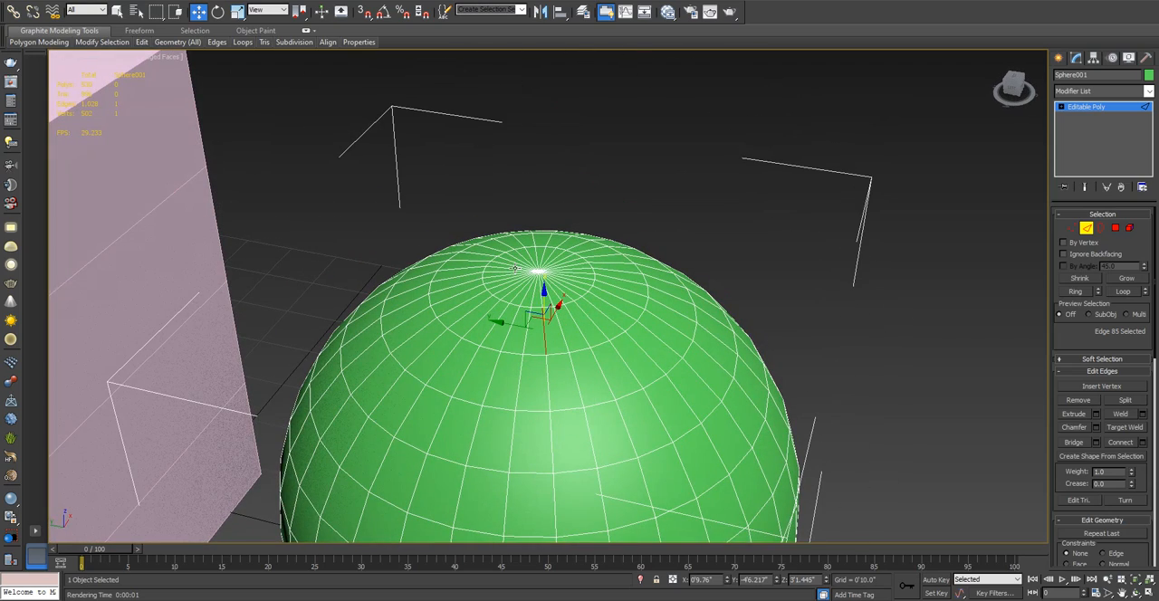
- Switch the sphere to the Border level and leave its sub-object editing
{"action": "left_click", "coordinate": [1101, 228]}
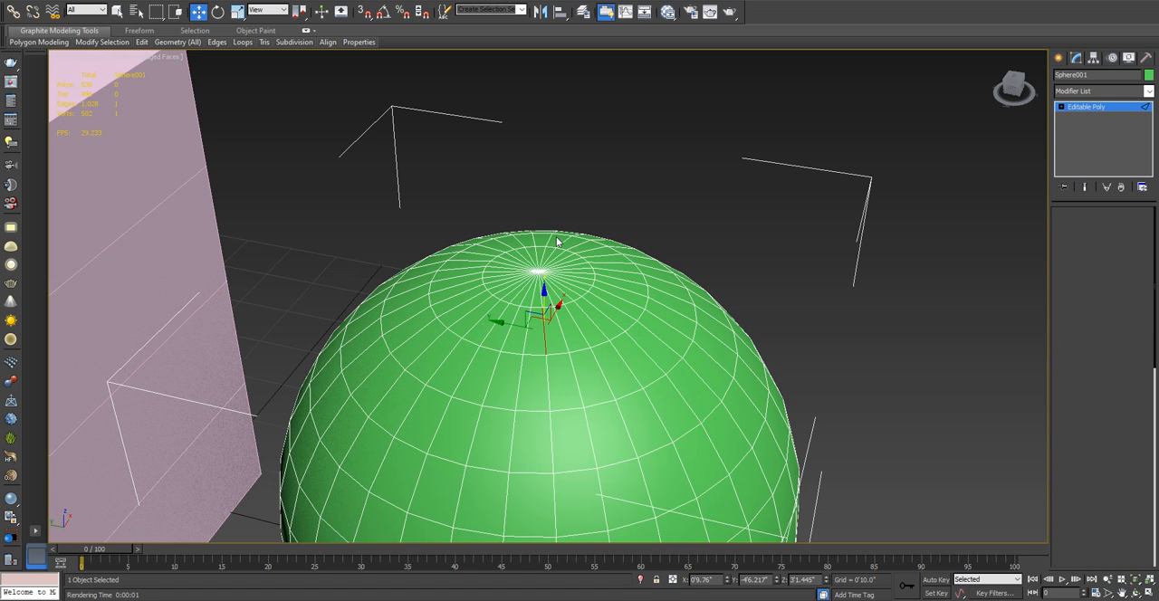
{"action": "middle_click_drag", "start_coordinate": [574, 247], "coordinate": [654, 258]}
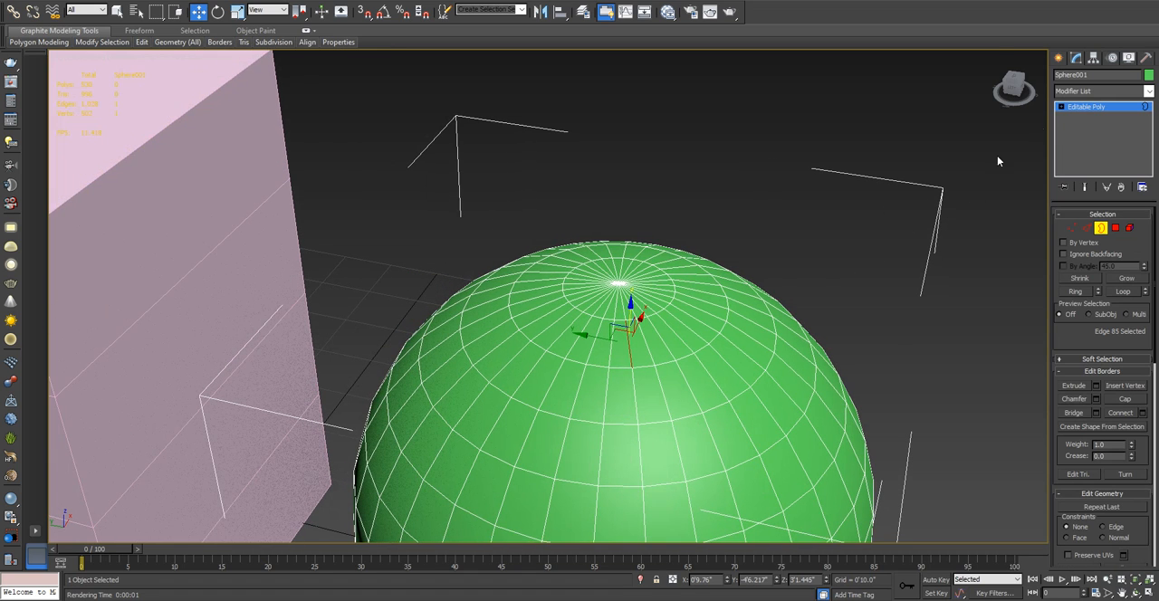
{"action": "left_click", "coordinate": [1060, 58]}
- Select the box and display its Editable Poly settings
{"action": "middle_click_drag", "start_coordinate": [520, 227], "coordinate": [626, 224]}
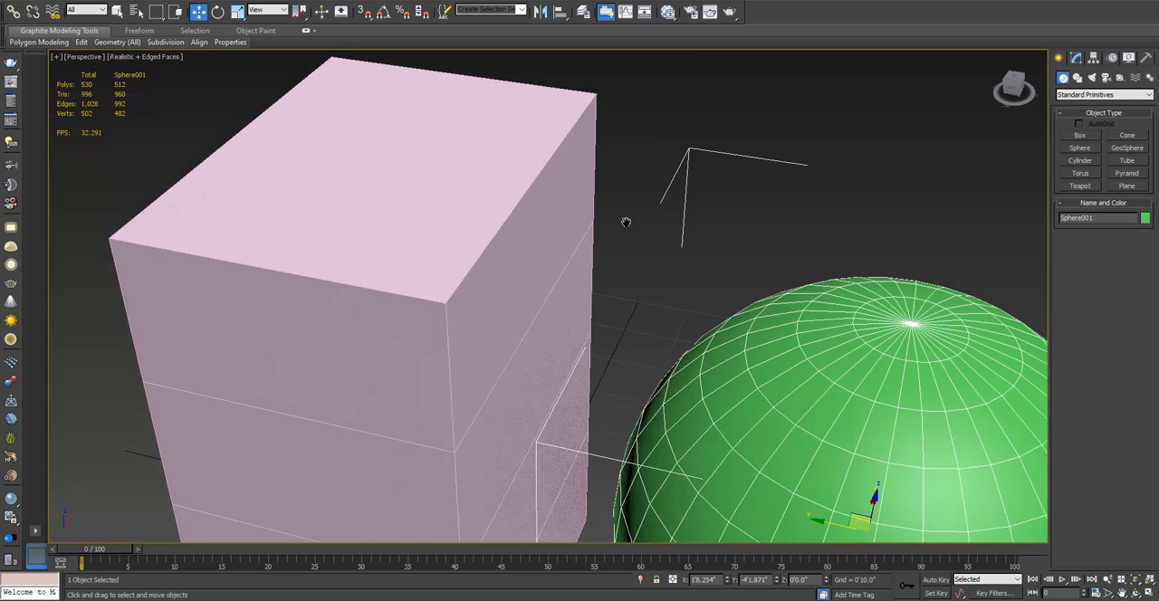
{"action": "left_click", "coordinate": [416, 203]}
{"action": "left_click", "coordinate": [1077, 59]}
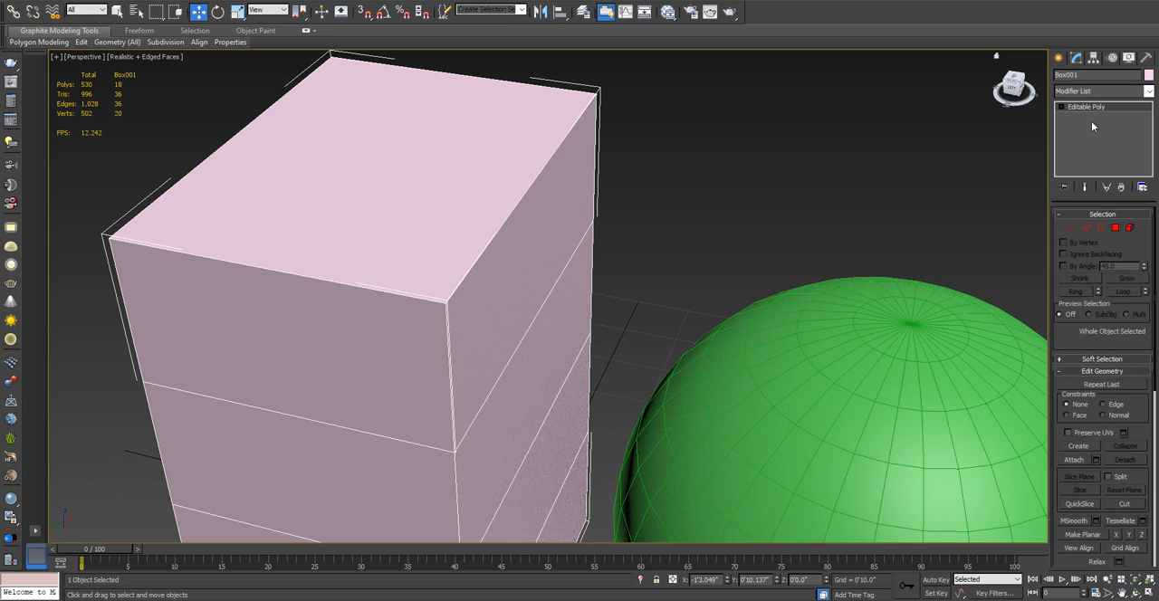
- Switch the box to the Border level and try to select a border around its upper part with a selection window
{"action": "left_click", "coordinate": [1100, 228]}
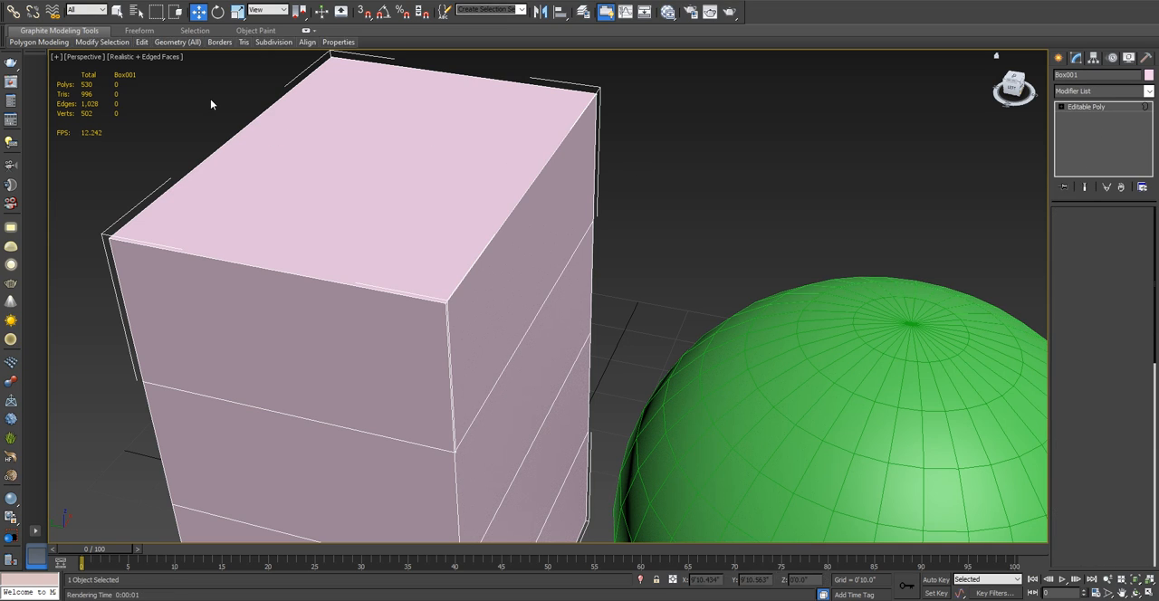
{"action": "left_click_drag", "start_coordinate": [210, 98], "coordinate": [450, 224]}
{"action": "scroll", "coordinate": [462, 310], "scroll_direction": "down", "scroll_amount": 3}
{"action": "middle_click_drag", "start_coordinate": [462, 310], "coordinate": [552, 316], "text": "alt"}
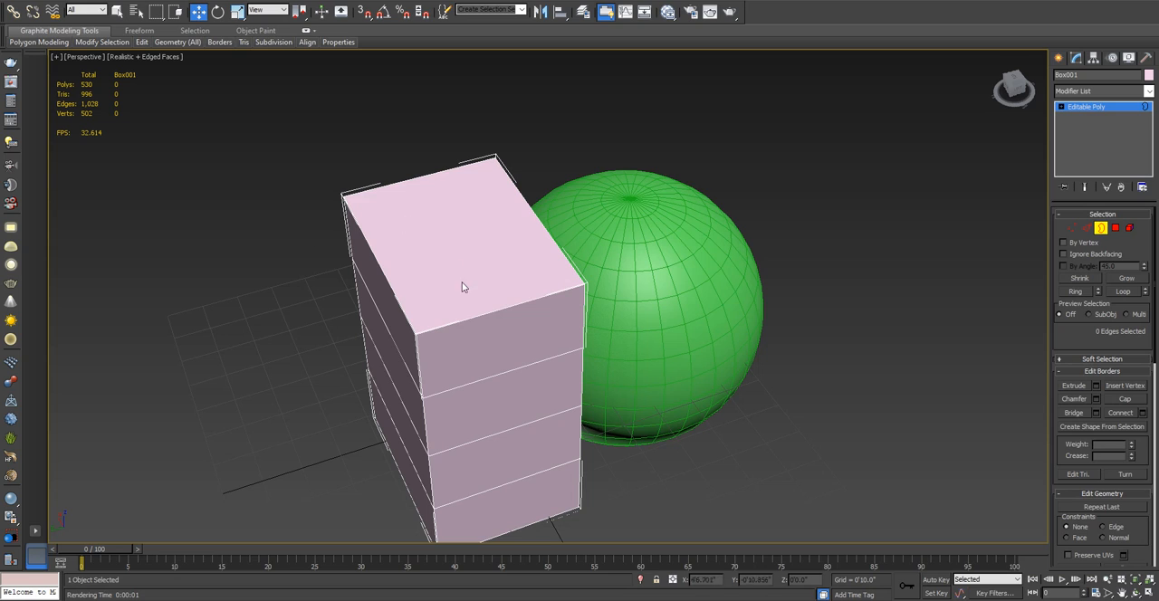
- Switch the box to the Edge level, select one edge of its top face, and examine the box from several angles
{"action": "left_click", "coordinate": [1091, 229]}
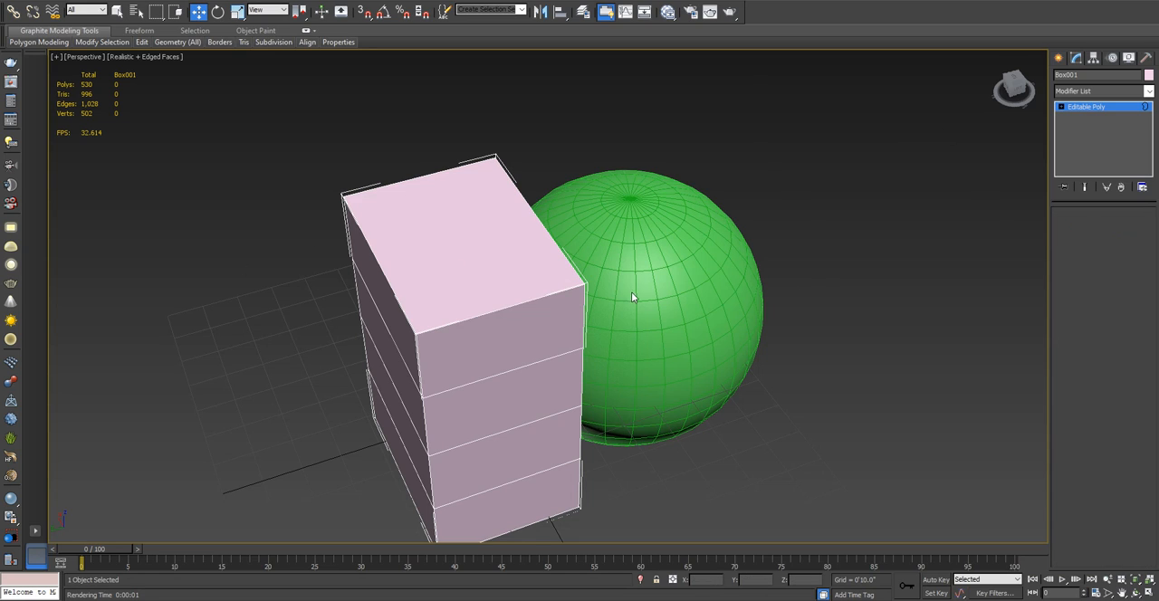
{"action": "left_click", "coordinate": [513, 308]}
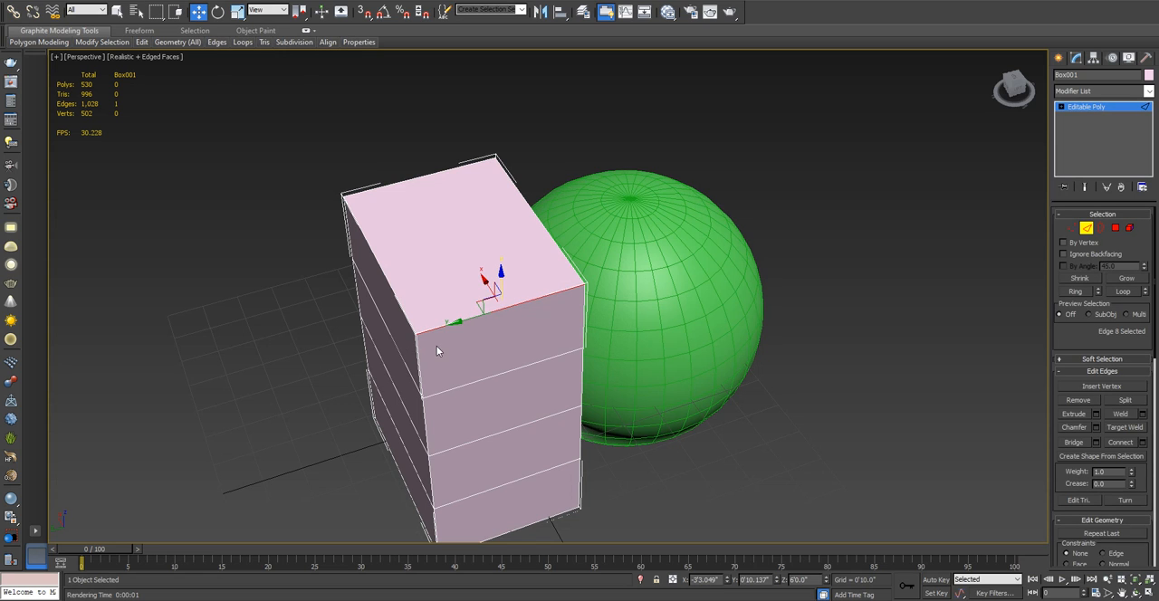
{"action": "middle_click_drag", "start_coordinate": [437, 351], "coordinate": [468, 303], "text": "alt"}
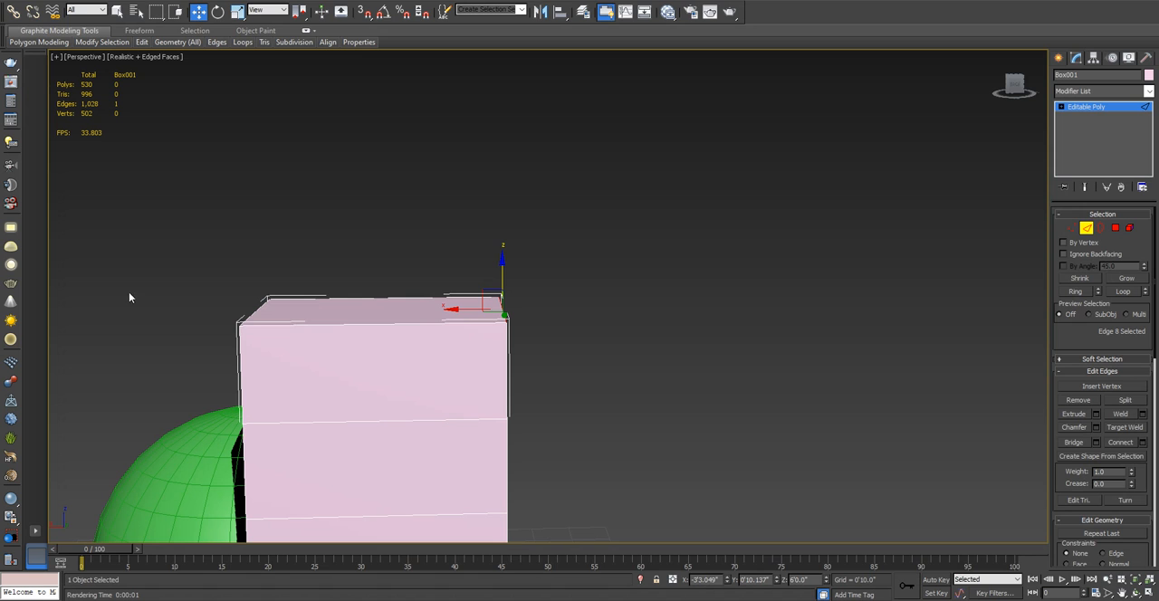
{"action": "left_click_drag", "start_coordinate": [546, 378], "coordinate": [554, 380]}
{"action": "middle_click_drag", "start_coordinate": [555, 380], "coordinate": [680, 286], "text": "alt"}
{"action": "middle_click_drag", "start_coordinate": [623, 313], "coordinate": [433, 428], "text": "alt"}
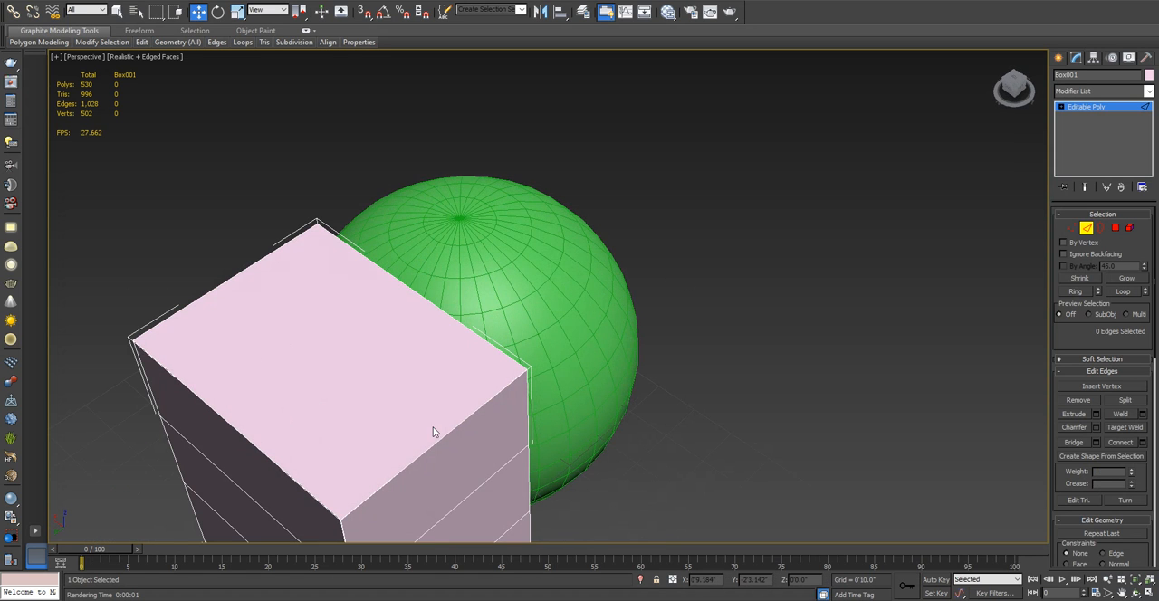
- Select two adjoining edges of the box's top face one after the other, and clear the selection
{"action": "left_click", "coordinate": [456, 435]}
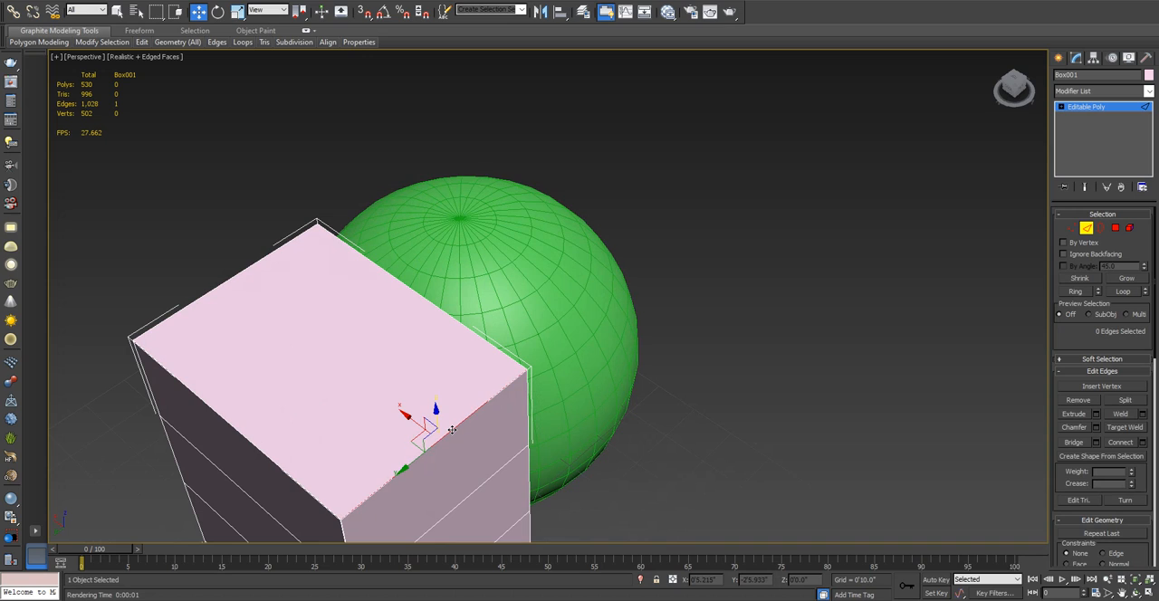
{"action": "left_click", "coordinate": [278, 466], "text": "ctrl"}
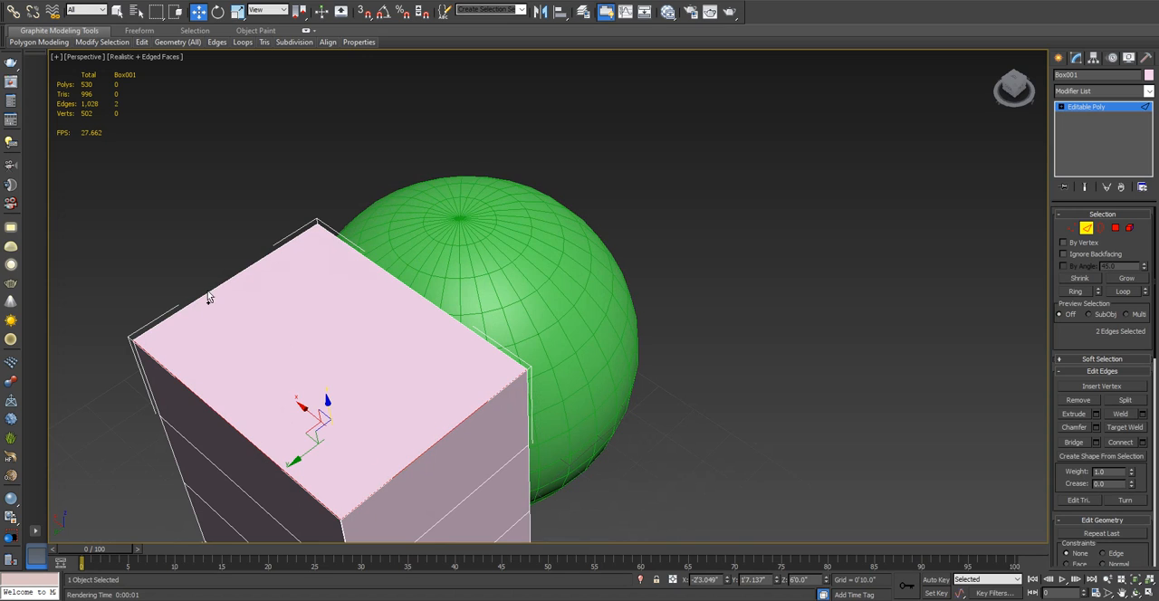
{"action": "middle_click_drag", "start_coordinate": [208, 291], "coordinate": [474, 227], "text": "alt"}
{"action": "left_click", "coordinate": [384, 356]}
{"action": "middle_click_drag", "start_coordinate": [384, 356], "coordinate": [484, 253], "text": "alt"}
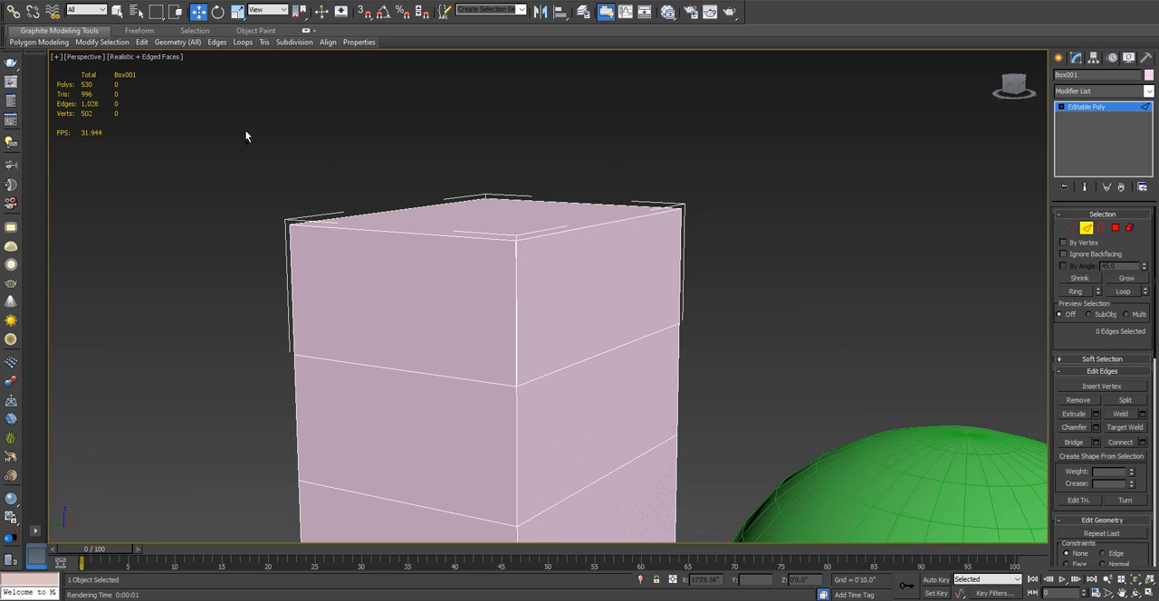
- Select the edges around the box's top with a selection window and remove the four vertical edges from the selection
{"action": "left_click_drag", "start_coordinate": [244, 131], "coordinate": [721, 271]}
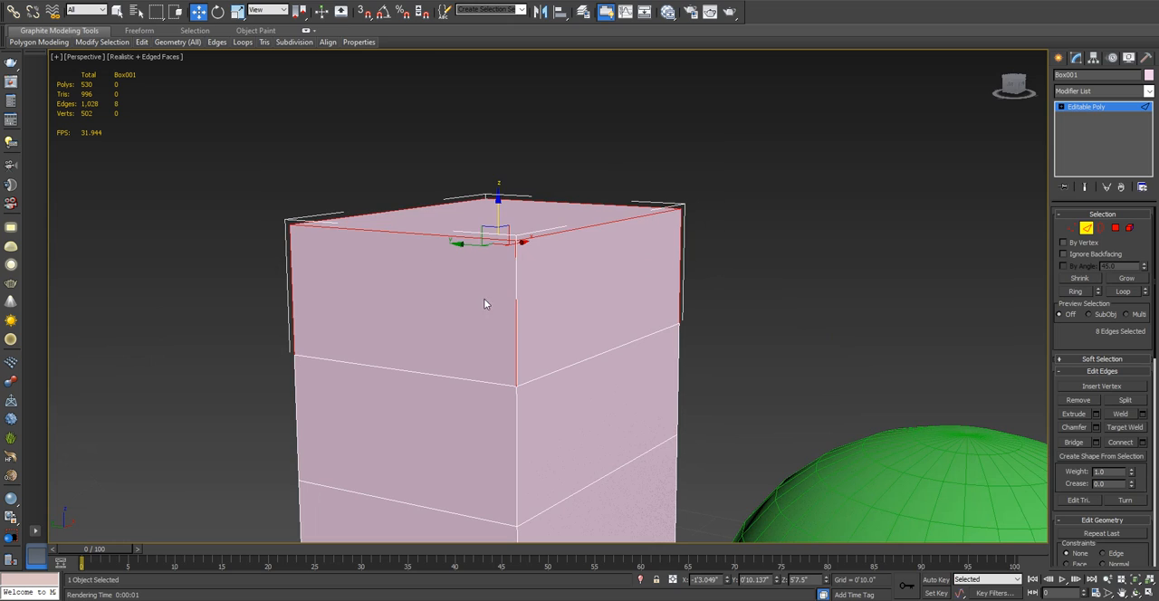
{"action": "left_click", "coordinate": [515, 313], "text": "alt"}
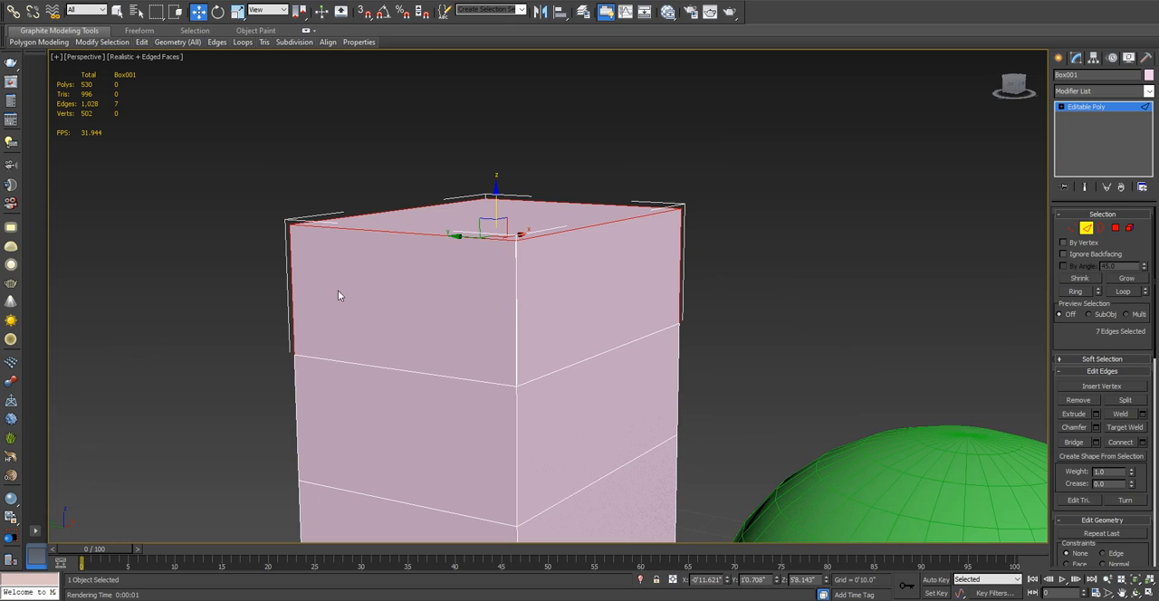
{"action": "left_click", "coordinate": [290, 288], "text": "alt"}
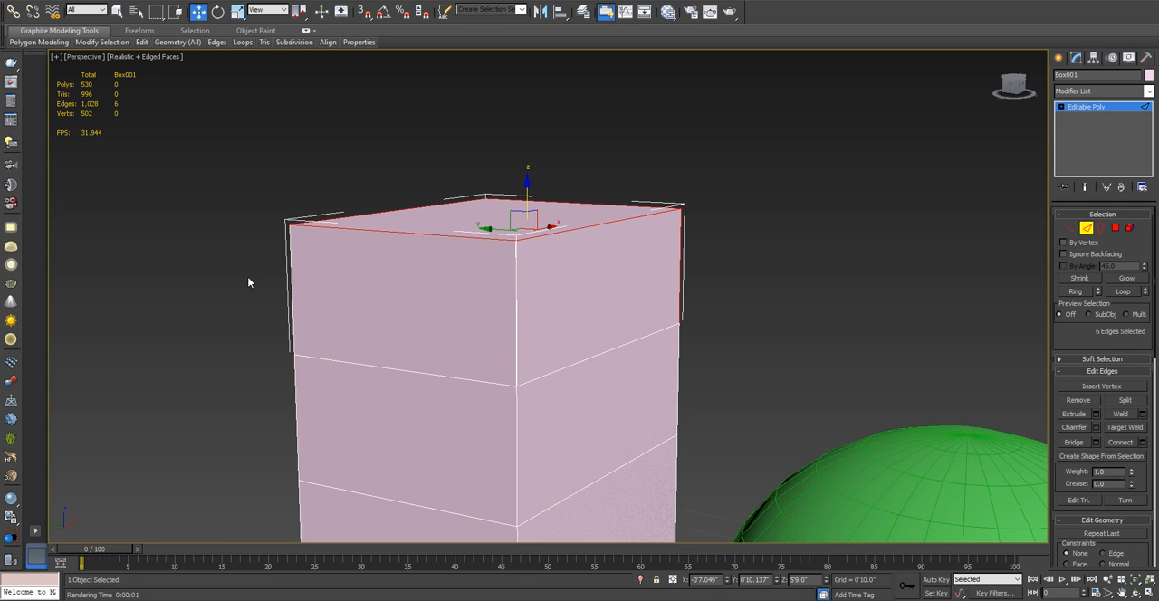
{"action": "left_click_drag", "start_coordinate": [730, 275], "coordinate": [730, 275], "text": "alt"}
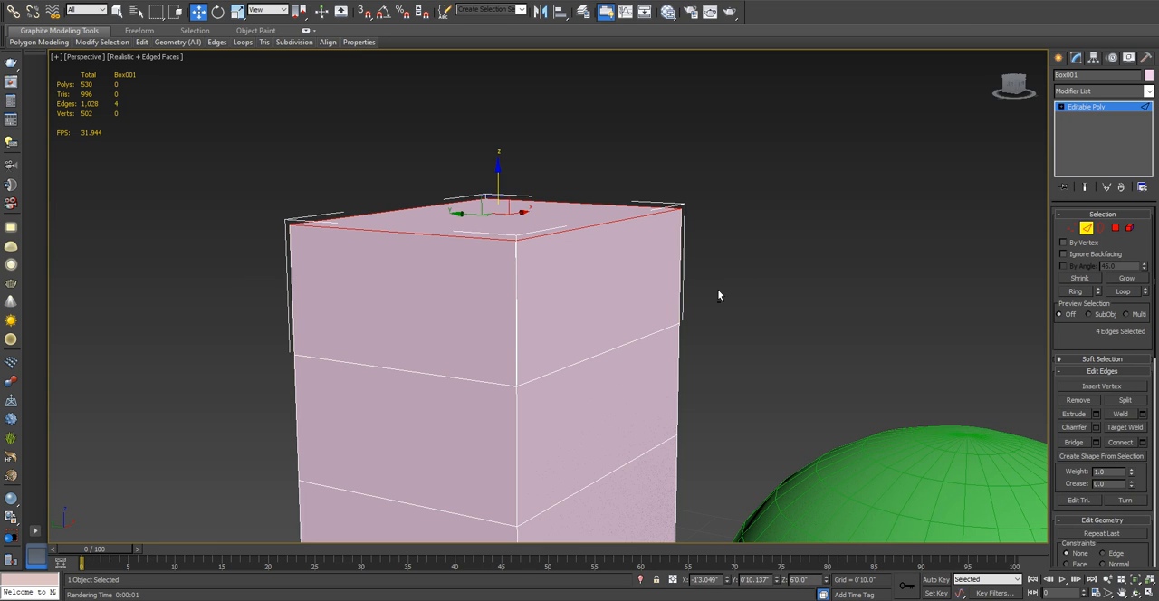
- Delete the four selected edges around the box's top, leaving the box open there
{"action": "middle_click_drag", "start_coordinate": [719, 293], "coordinate": [764, 269], "text": "alt"}
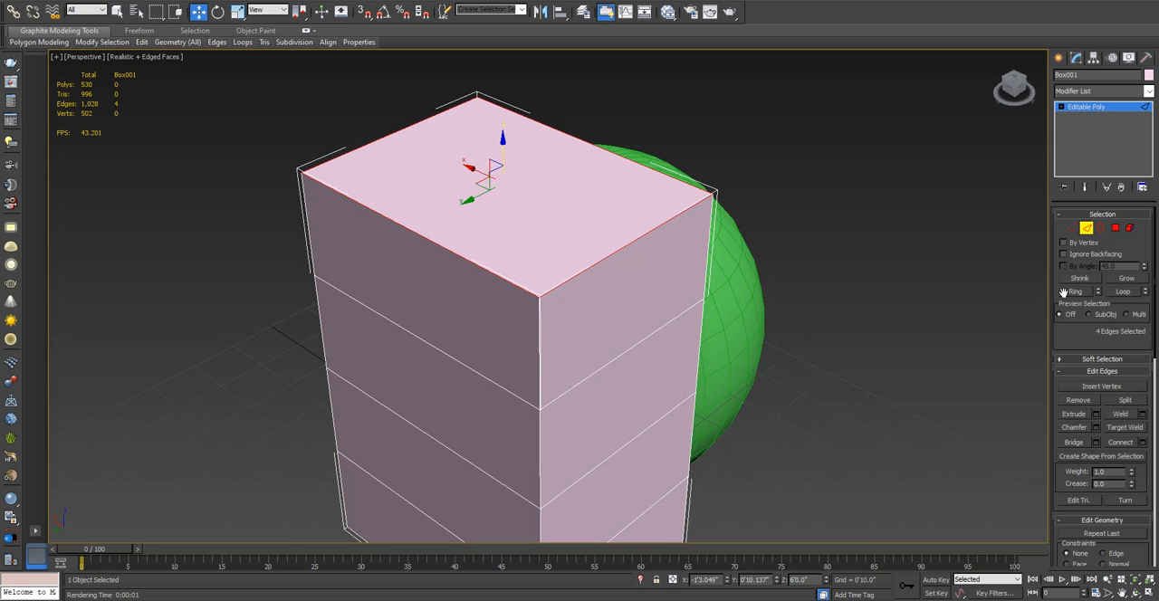
{"action": "key", "text": "Delete"}
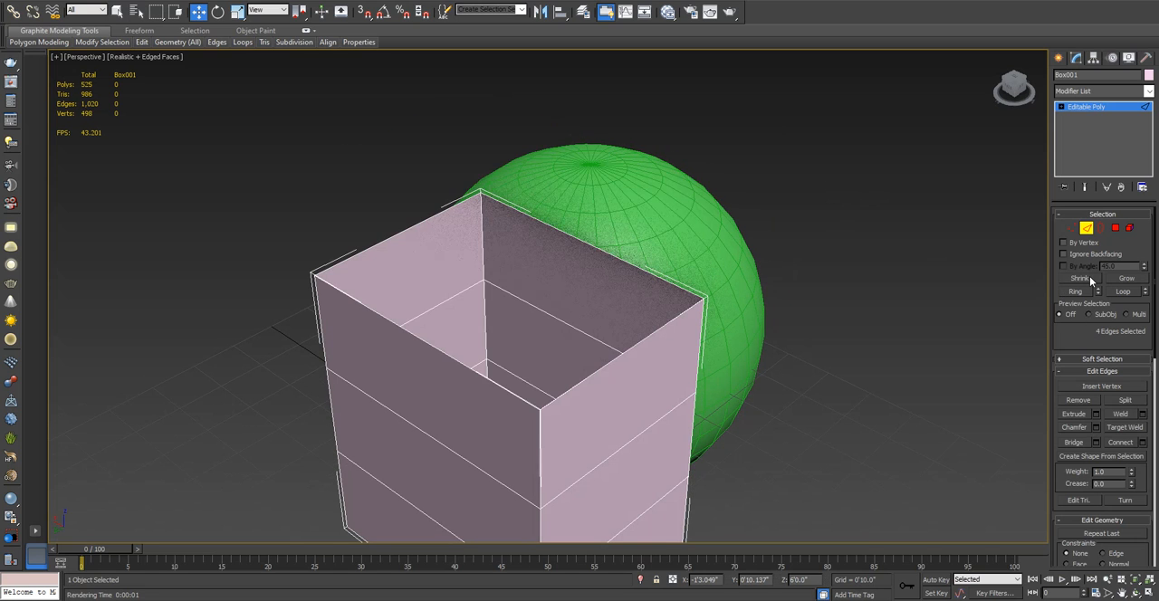
{"action": "middle_click_drag", "start_coordinate": [952, 312], "coordinate": [892, 289], "text": "alt"}
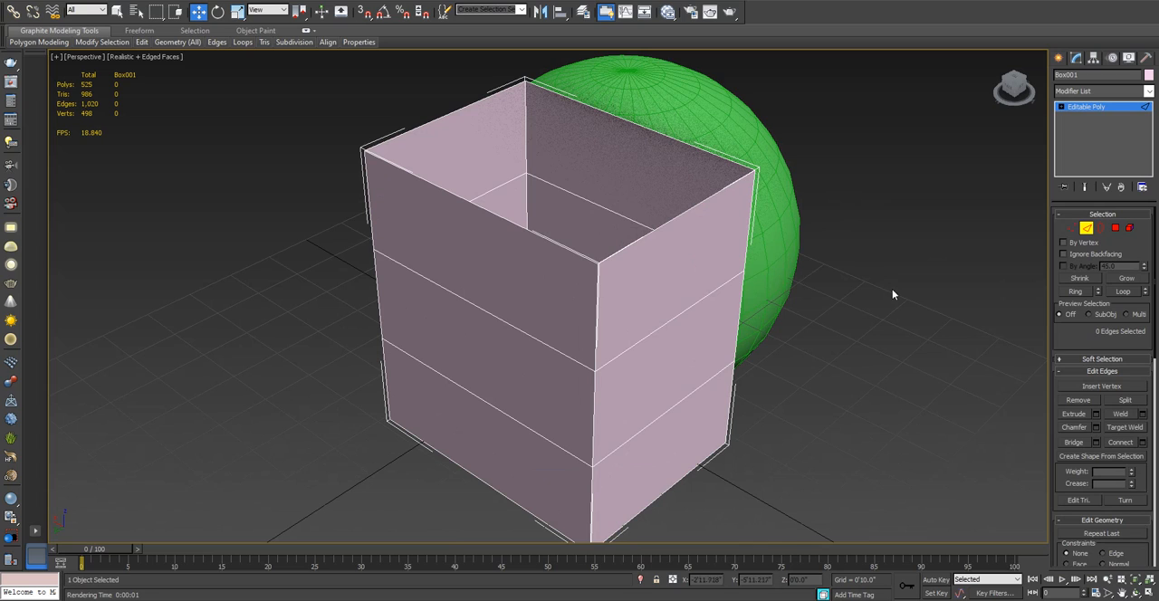
- Switch the box to the Border level, select the border around its open top, and examine it from several angles
{"action": "left_click", "coordinate": [1103, 228]}
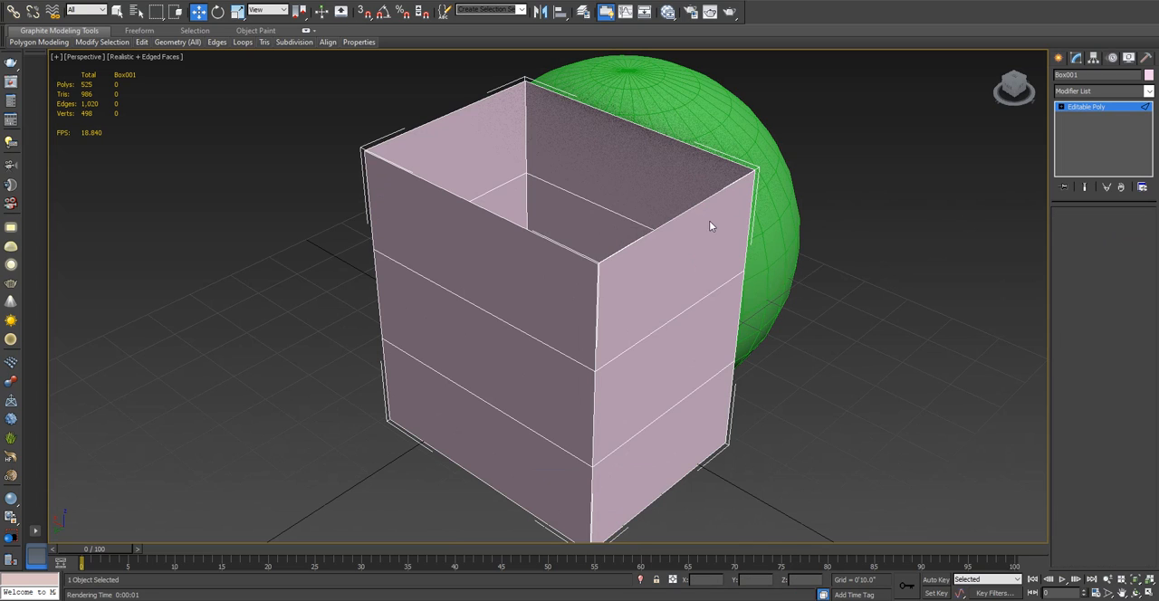
{"action": "left_click", "coordinate": [671, 218]}
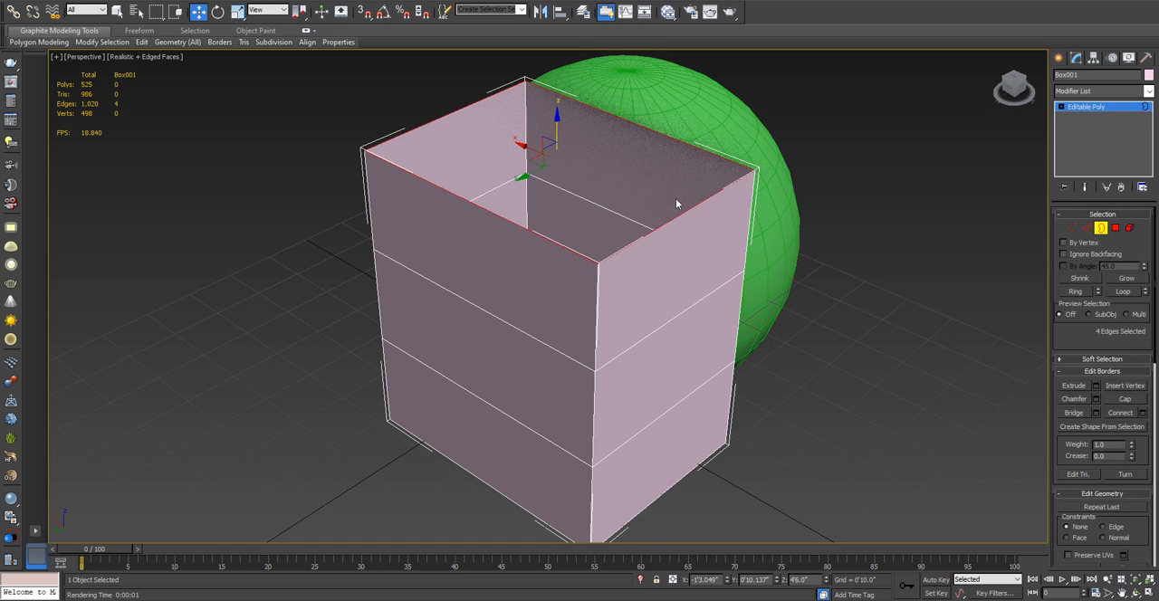
{"action": "middle_click_drag", "start_coordinate": [676, 199], "coordinate": [342, 345], "text": "alt"}
{"action": "middle_click_drag", "start_coordinate": [582, 224], "coordinate": [442, 259], "text": "alt"}
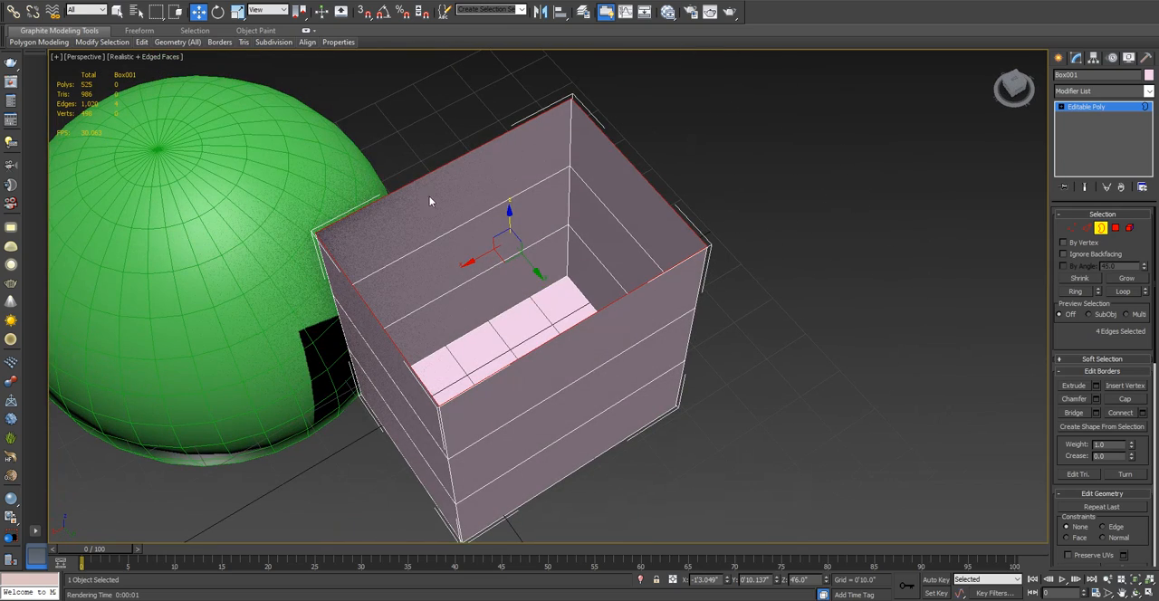
{"action": "middle_click_drag", "start_coordinate": [498, 355], "coordinate": [459, 322], "text": "alt"}
{"action": "middle_click_drag", "start_coordinate": [601, 296], "coordinate": [391, 309], "text": "alt"}
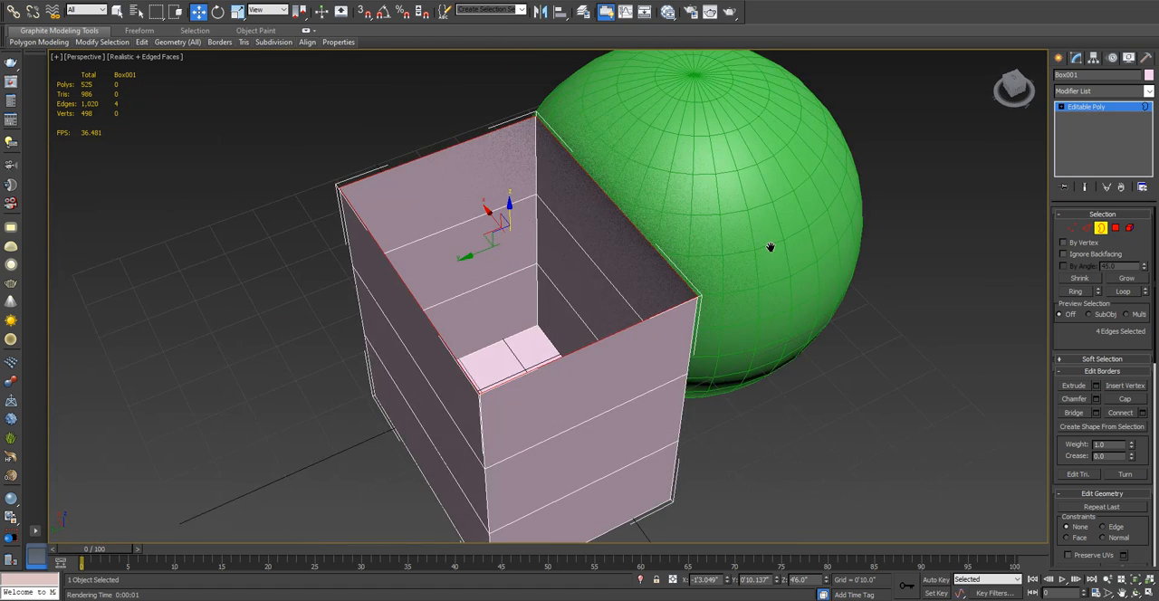
{"action": "middle_click_drag", "start_coordinate": [769, 245], "coordinate": [638, 250]}
- Select the sphere, switch it to the Polygon level, and select one polygon on its upper part
{"action": "left_click", "coordinate": [1063, 62]}
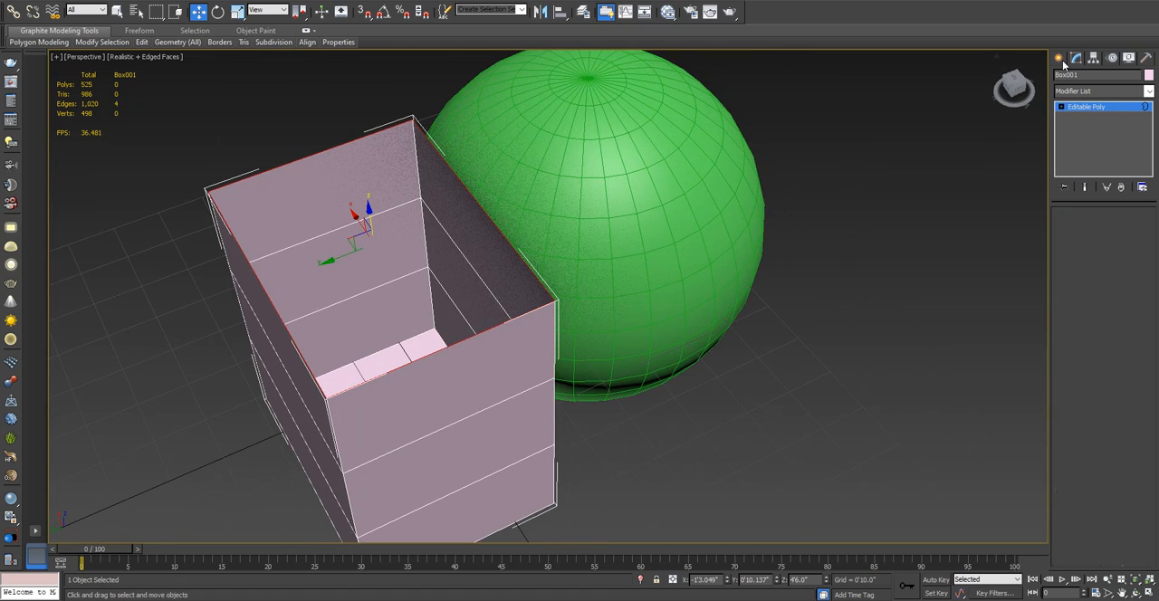
{"action": "left_click", "coordinate": [662, 165]}
{"action": "middle_click_drag", "start_coordinate": [815, 212], "coordinate": [789, 265]}
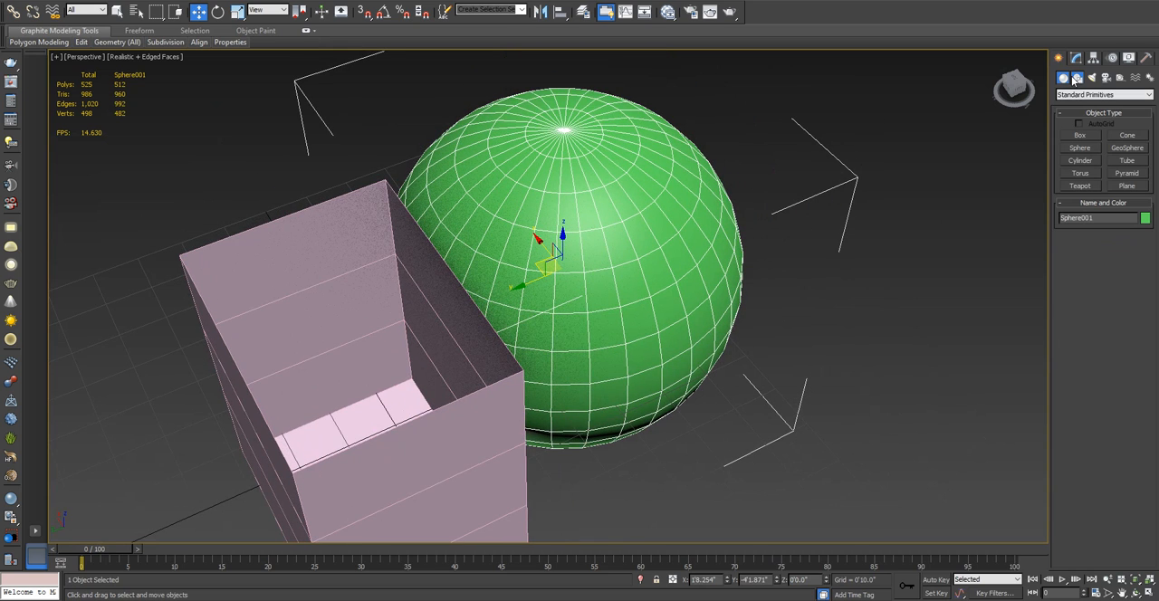
{"action": "left_click", "coordinate": [1077, 78]}
{"action": "left_click", "coordinate": [1076, 59]}
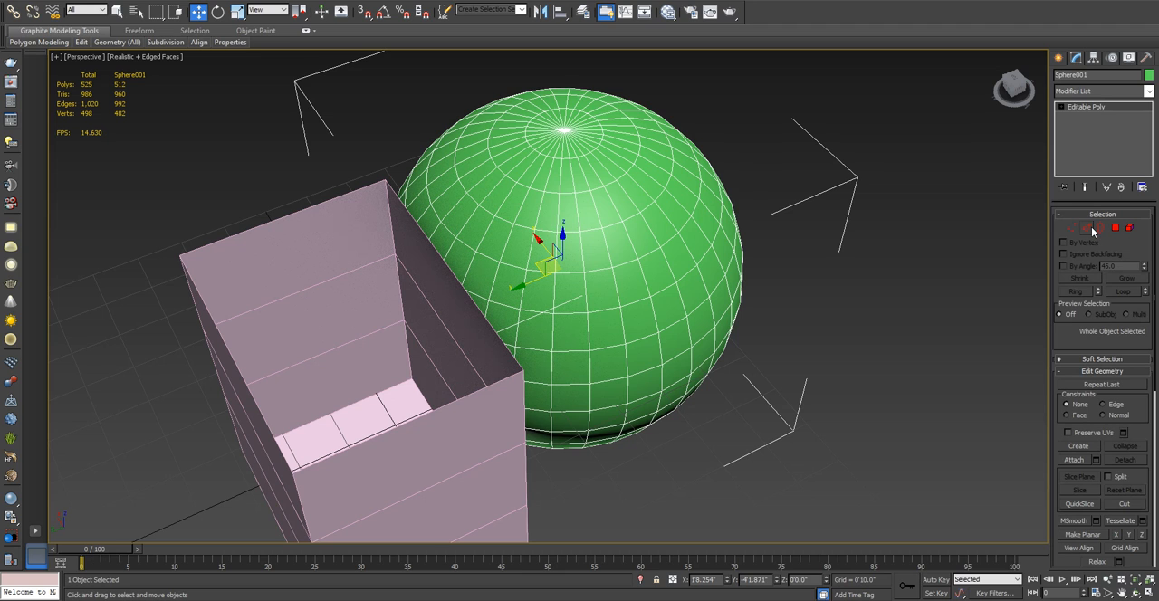
{"action": "left_click", "coordinate": [1103, 231]}
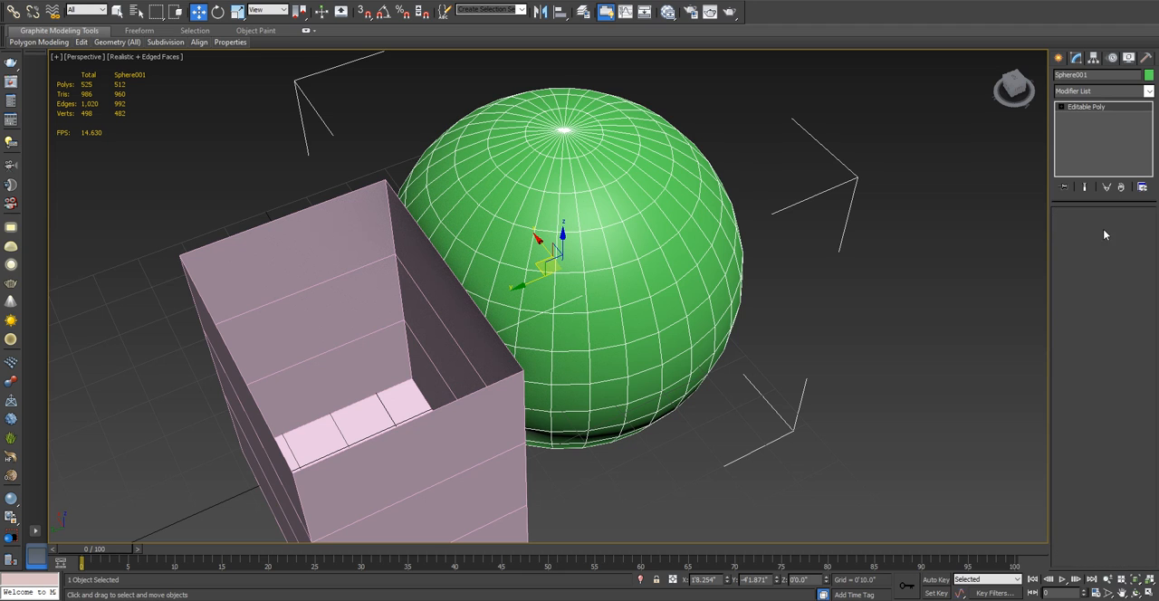
{"action": "key", "text": "4"}
{"action": "left_click", "coordinate": [605, 207]}
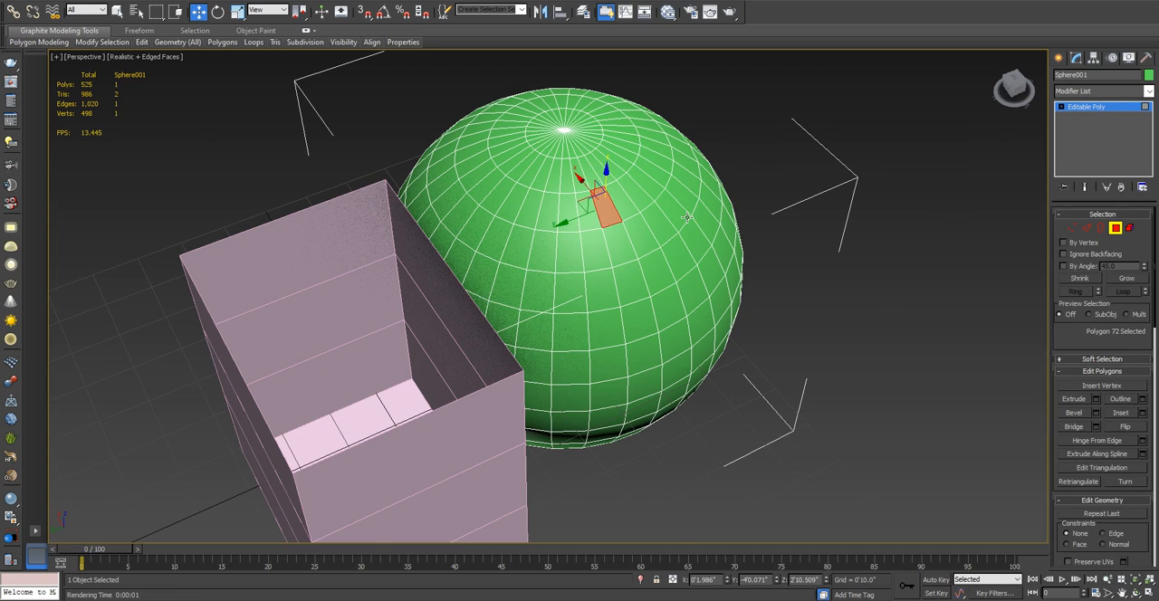
- Select a single polygon lower on the sphere's front side and delete it to make a hole
{"action": "scroll", "coordinate": [685, 216], "scroll_direction": "up", "scroll_amount": 3}
{"action": "middle_click_drag", "start_coordinate": [678, 211], "coordinate": [660, 291]}
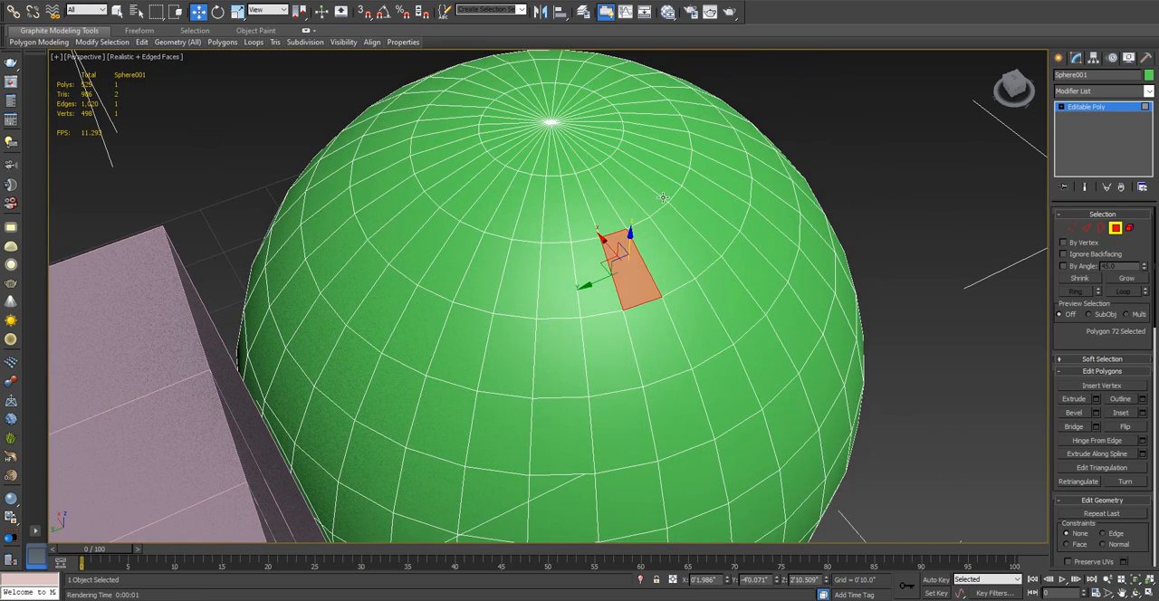
{"action": "middle_click_drag", "start_coordinate": [691, 218], "coordinate": [584, 110]}
{"action": "left_click", "coordinate": [607, 339]}
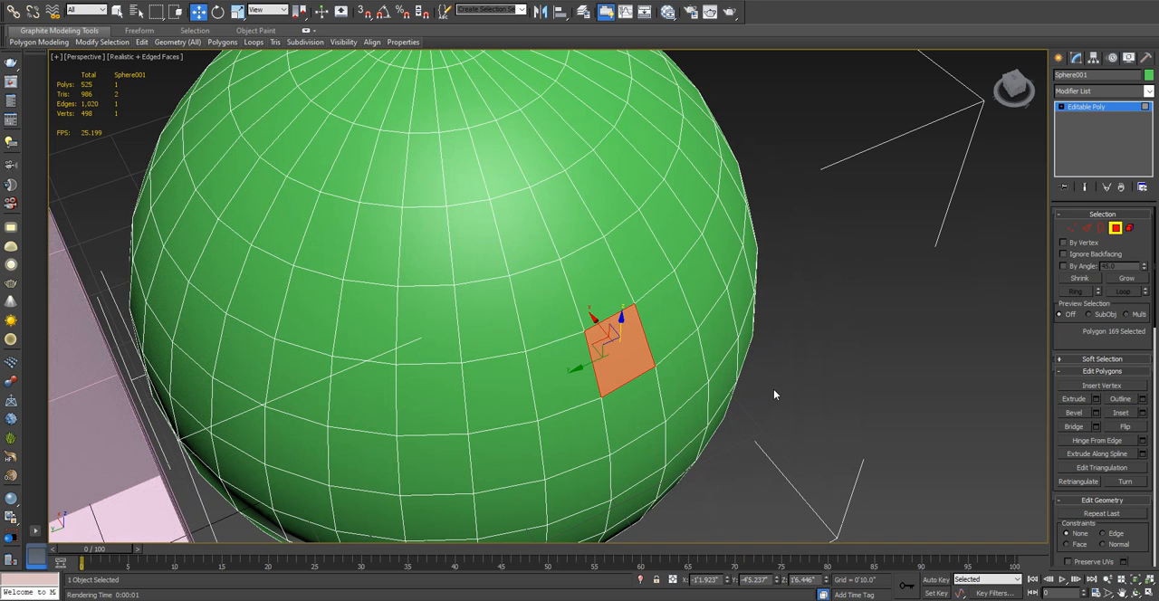
{"action": "key", "text": "Delete"}
{"action": "scroll", "coordinate": [773, 389], "scroll_direction": "up", "scroll_amount": 3}
{"action": "middle_click_drag", "start_coordinate": [774, 389], "coordinate": [718, 340]}
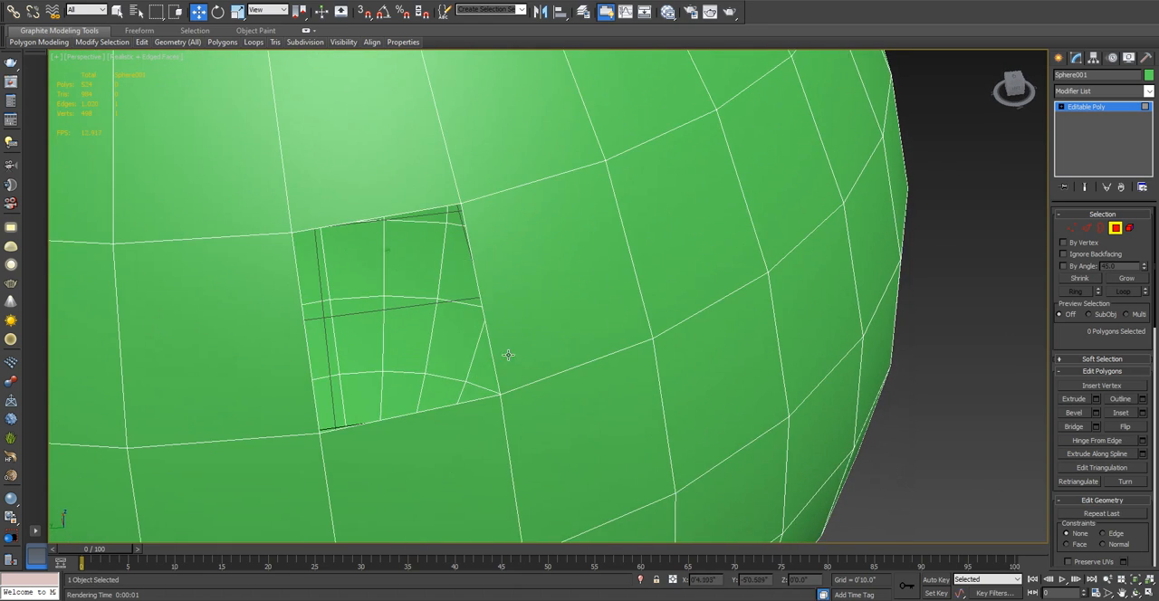
{"action": "middle_click_drag", "start_coordinate": [508, 355], "coordinate": [629, 261], "text": "alt"}
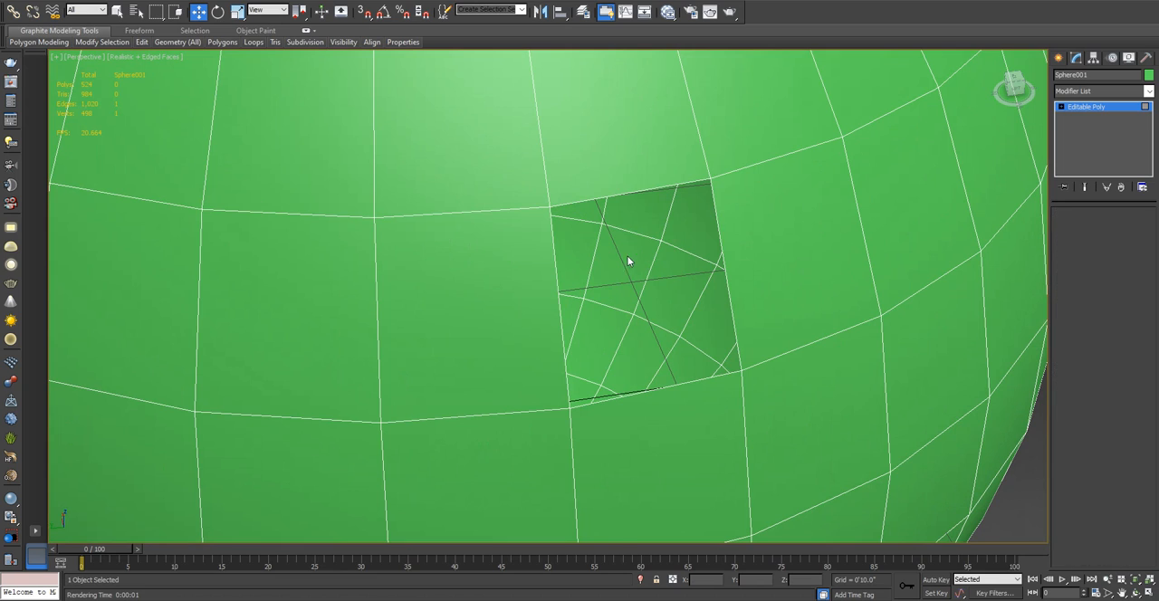
- Switch the sphere to the Border level and select the border around the hole
{"action": "key", "text": "3"}
{"action": "left_click", "coordinate": [588, 201]}
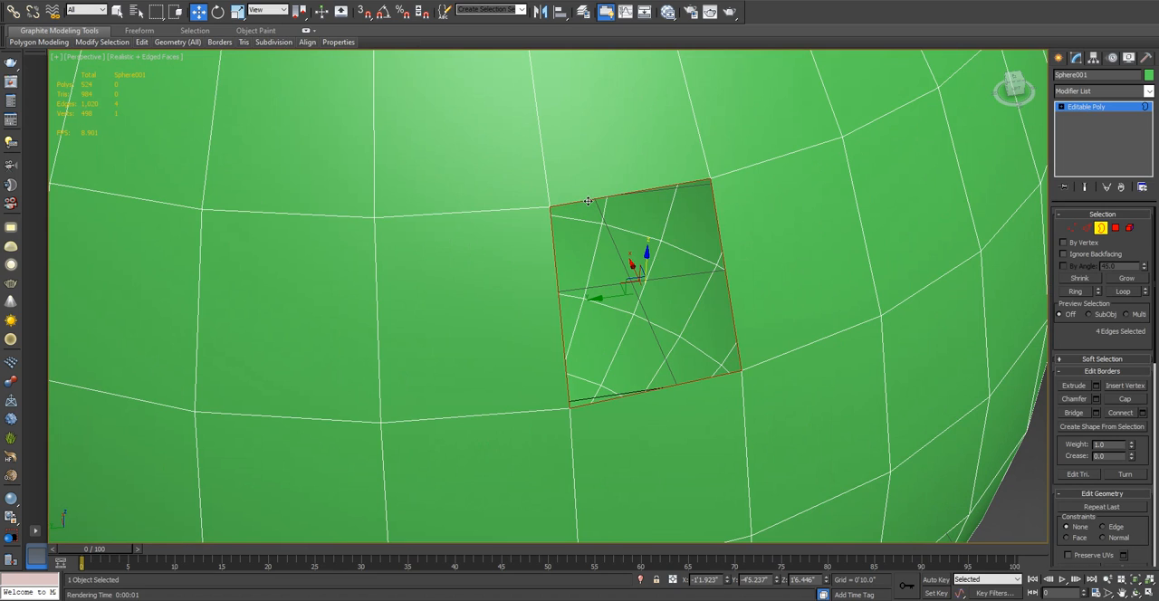
{"action": "middle_click_drag", "start_coordinate": [702, 259], "coordinate": [756, 239], "text": "alt"}
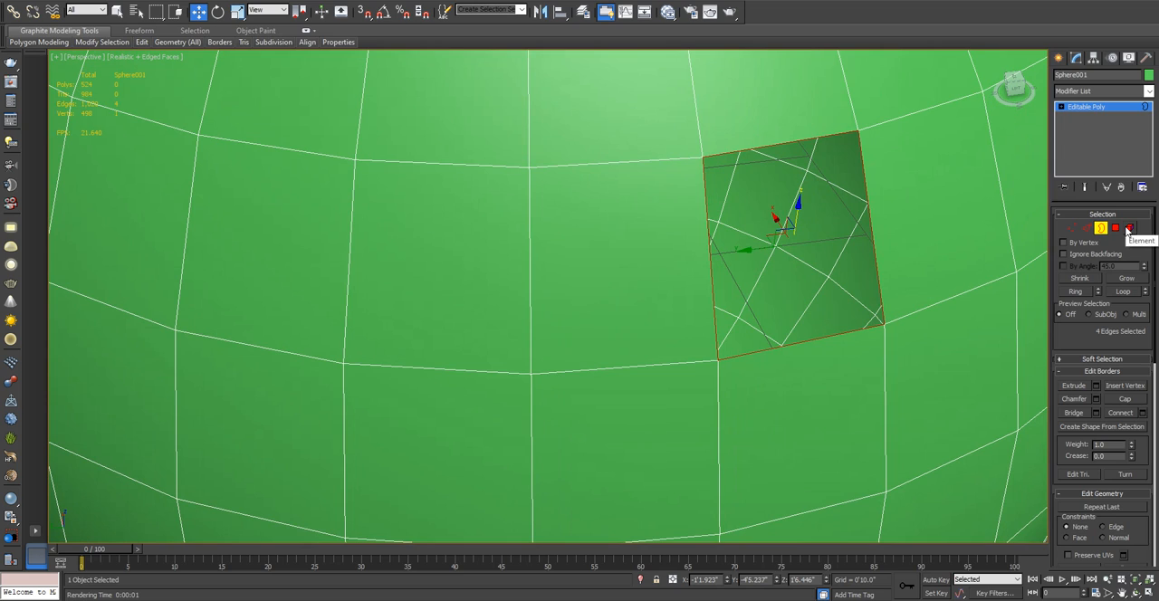
- Switch the sphere to the Edge level and shift the hole's four edges slightly along the X axis
{"action": "left_click", "coordinate": [1089, 228]}
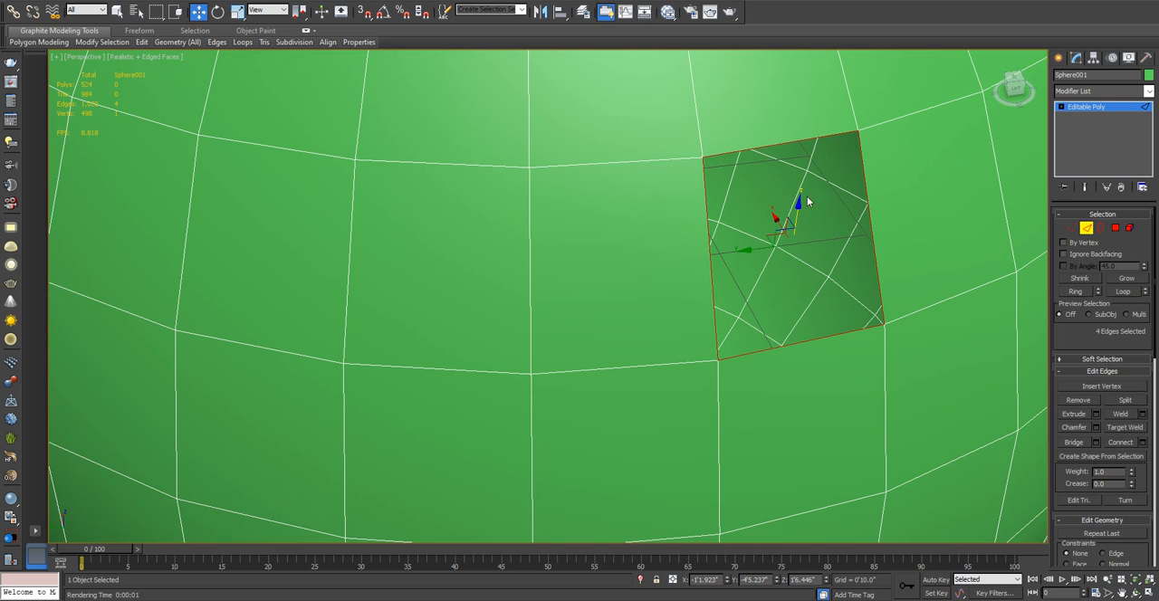
{"action": "left_click_drag", "start_coordinate": [776, 217], "coordinate": [761, 243]}
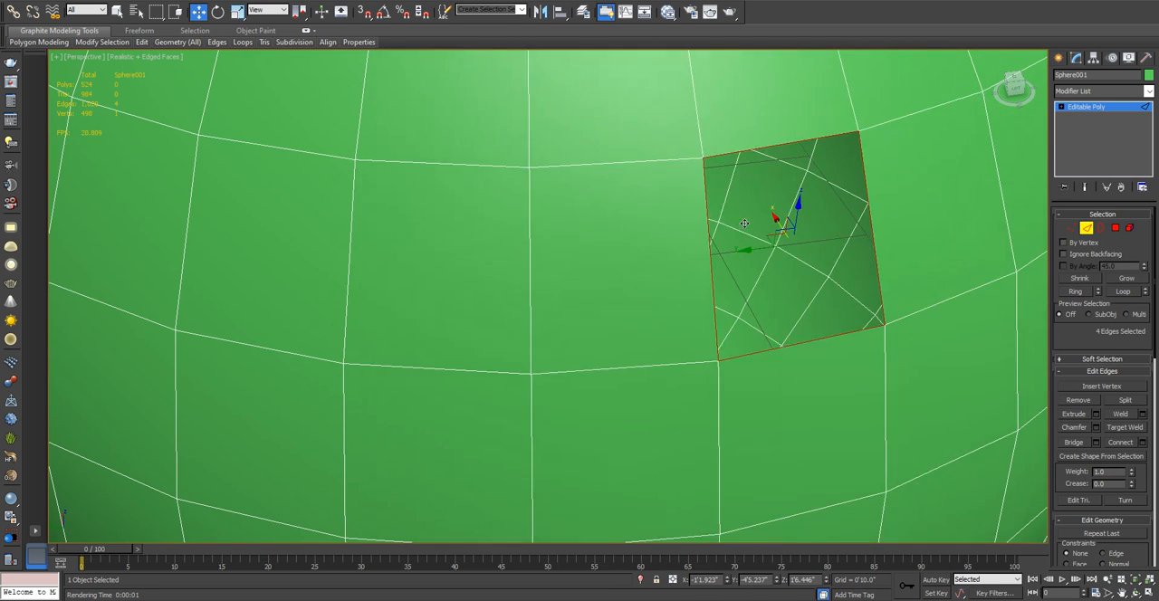
{"action": "scroll", "coordinate": [769, 203], "scroll_direction": "down", "scroll_amount": 4}
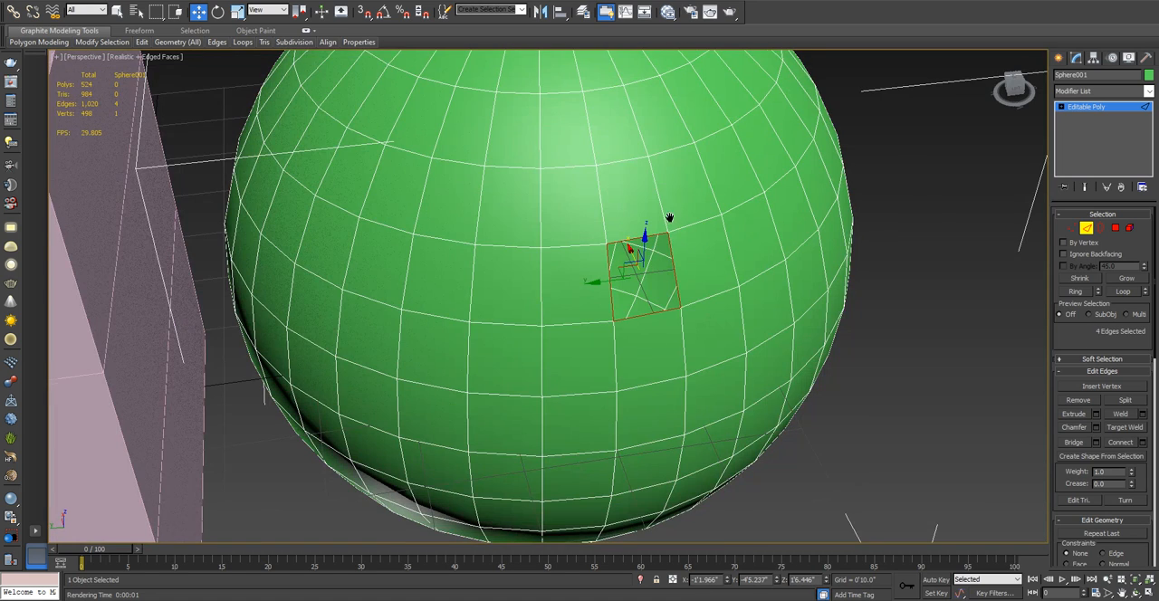
- Select a single edge above the sphere's hole, delete it, and undo the deletion
{"action": "middle_click_drag", "start_coordinate": [551, 151], "coordinate": [546, 240]}
{"action": "left_click", "coordinate": [584, 232]}
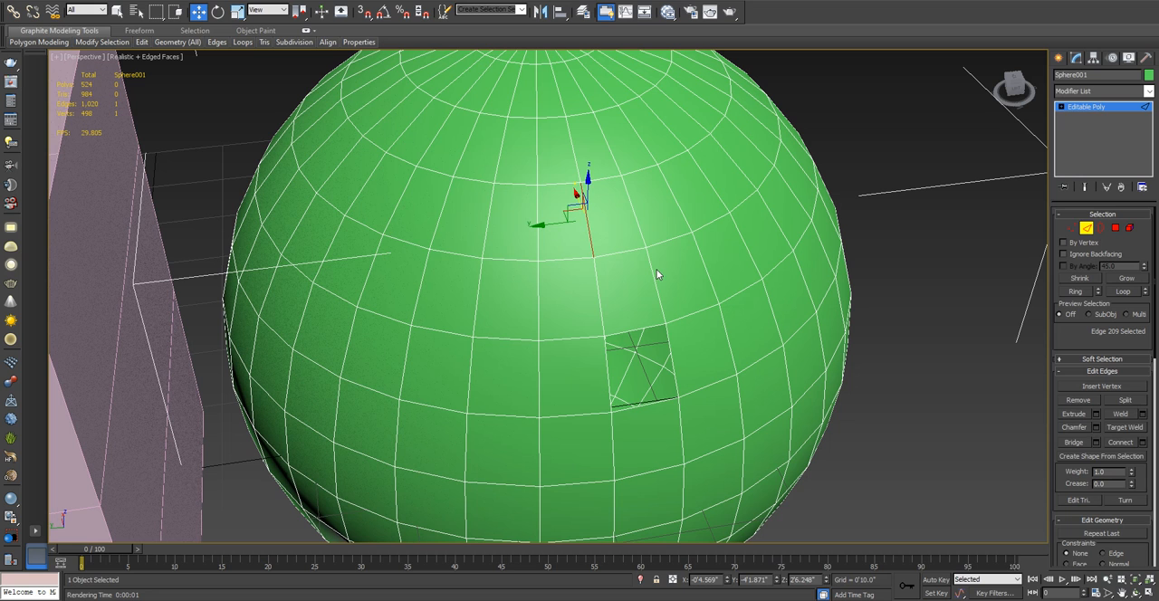
{"action": "key", "text": "Delete"}
{"action": "middle_click_drag", "start_coordinate": [569, 217], "coordinate": [557, 257]}
{"action": "key", "text": "ctrl+z"}
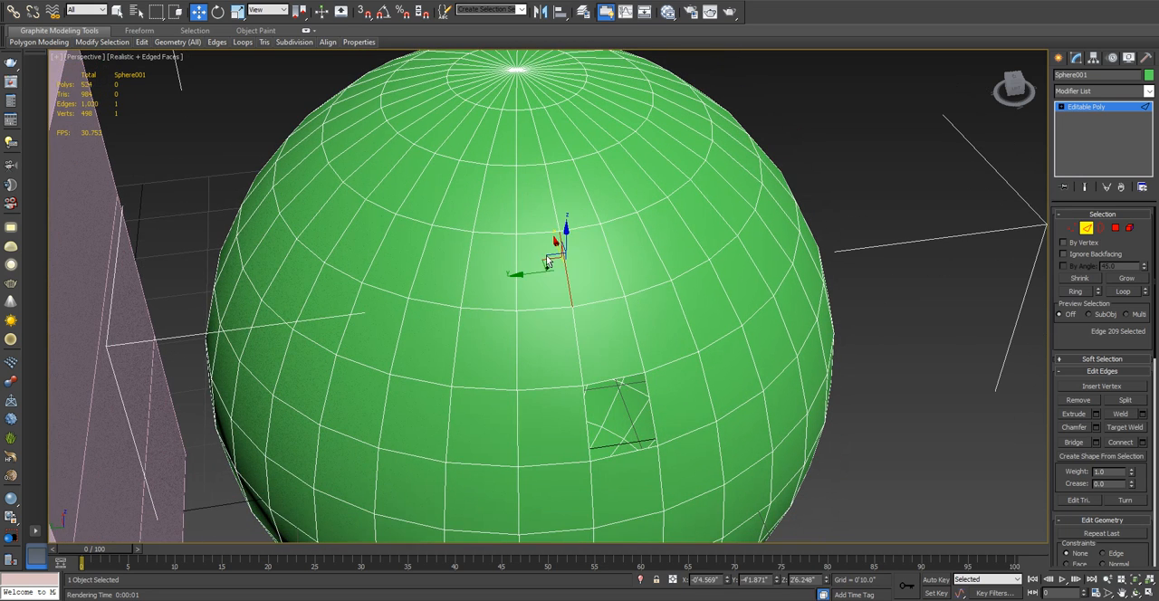
- Apply Remove to the selected edge above the hole and inspect the merged polygon up close
{"action": "left_click", "coordinate": [1091, 404]}
{"action": "scroll", "coordinate": [541, 299], "scroll_direction": "up", "scroll_amount": 5}
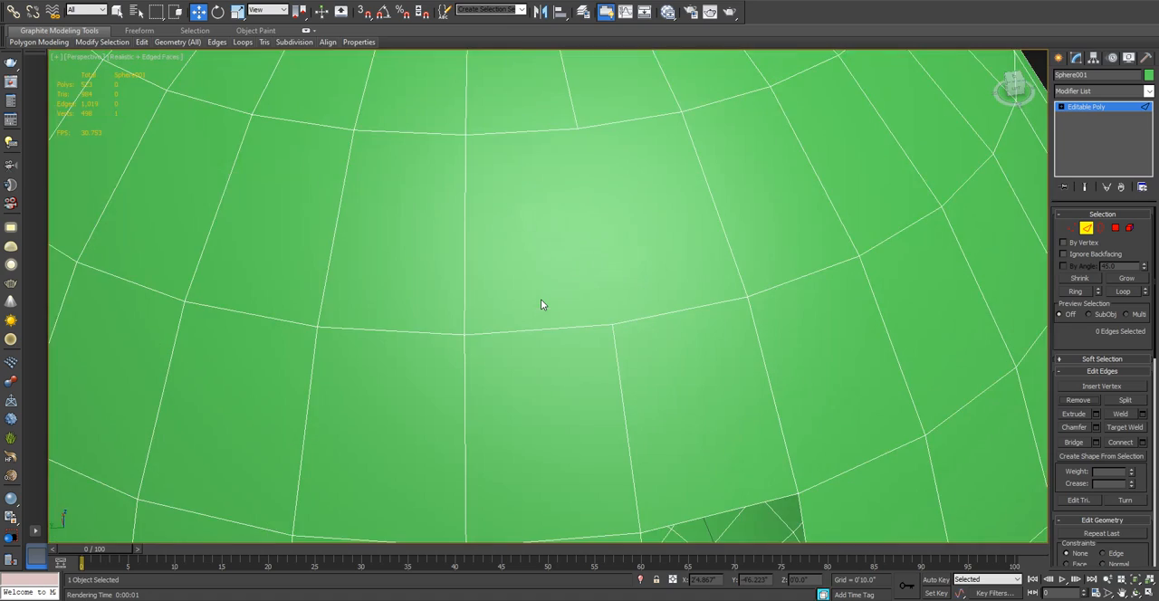
{"action": "middle_click_drag", "start_coordinate": [541, 299], "coordinate": [579, 319]}
{"action": "scroll", "coordinate": [579, 317], "scroll_direction": "down", "scroll_amount": 4}
{"action": "scroll", "coordinate": [579, 314], "scroll_direction": "up", "scroll_amount": 4}
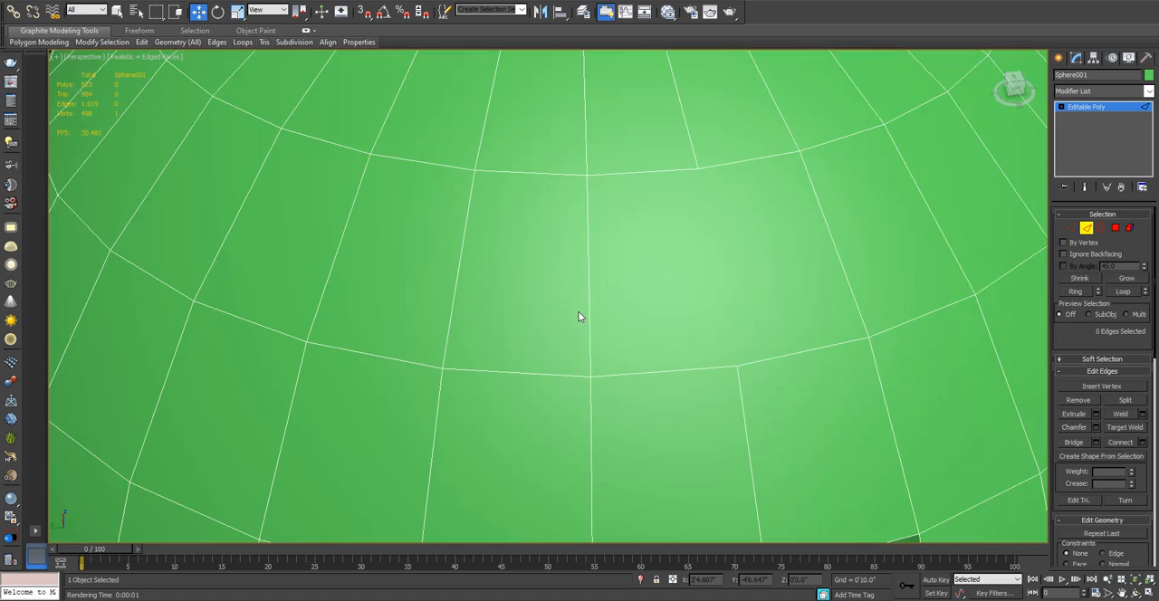
{"action": "scroll", "coordinate": [580, 316], "scroll_direction": "down", "scroll_amount": 4}
{"action": "scroll", "coordinate": [580, 316], "scroll_direction": "up", "scroll_amount": 4}
{"action": "scroll", "coordinate": [580, 316], "scroll_direction": "down", "scroll_amount": 4}
{"action": "scroll", "coordinate": [580, 316], "scroll_direction": "up", "scroll_amount": 3}
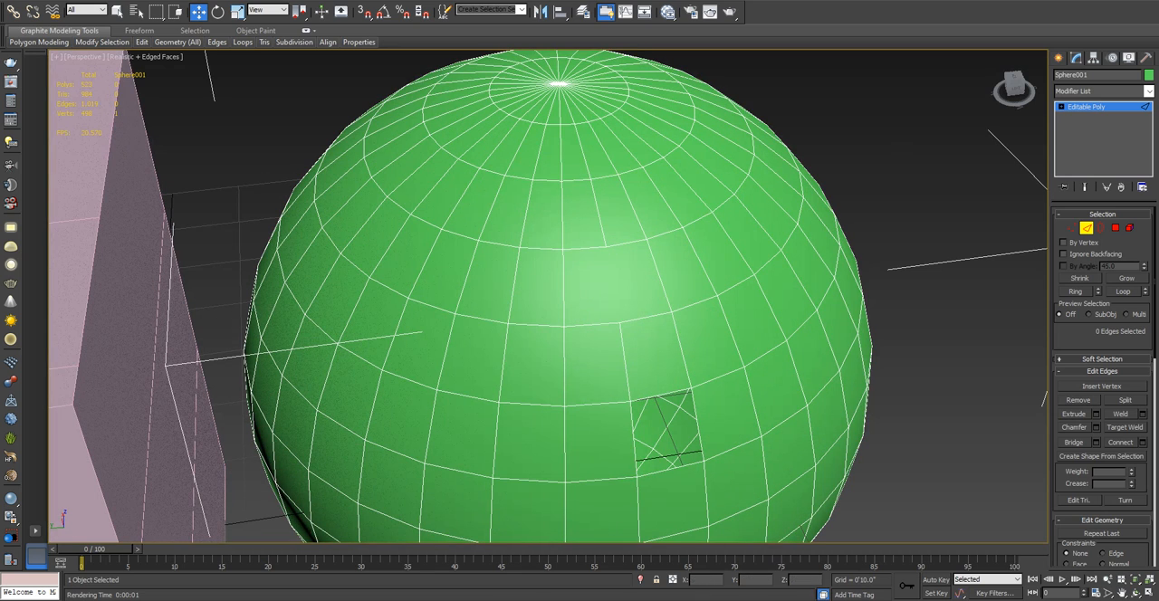
- Switch the sphere to the Vertex level and select the vertex at its top pole
{"action": "left_click", "coordinate": [1087, 228]}
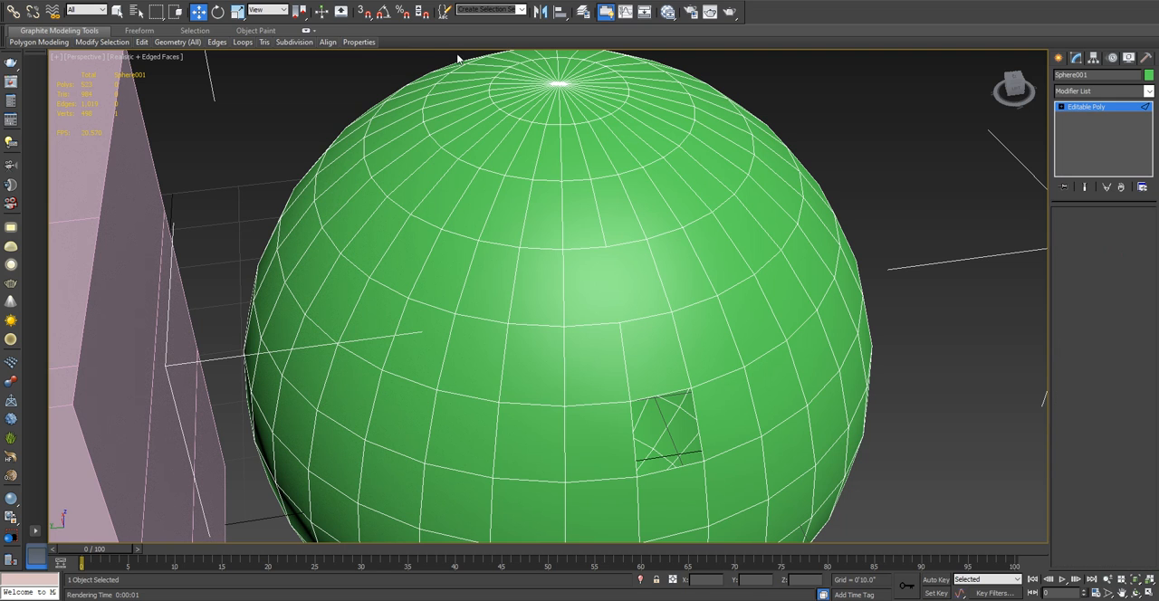
{"action": "key", "text": "1"}
{"action": "left_click", "coordinate": [555, 84]}
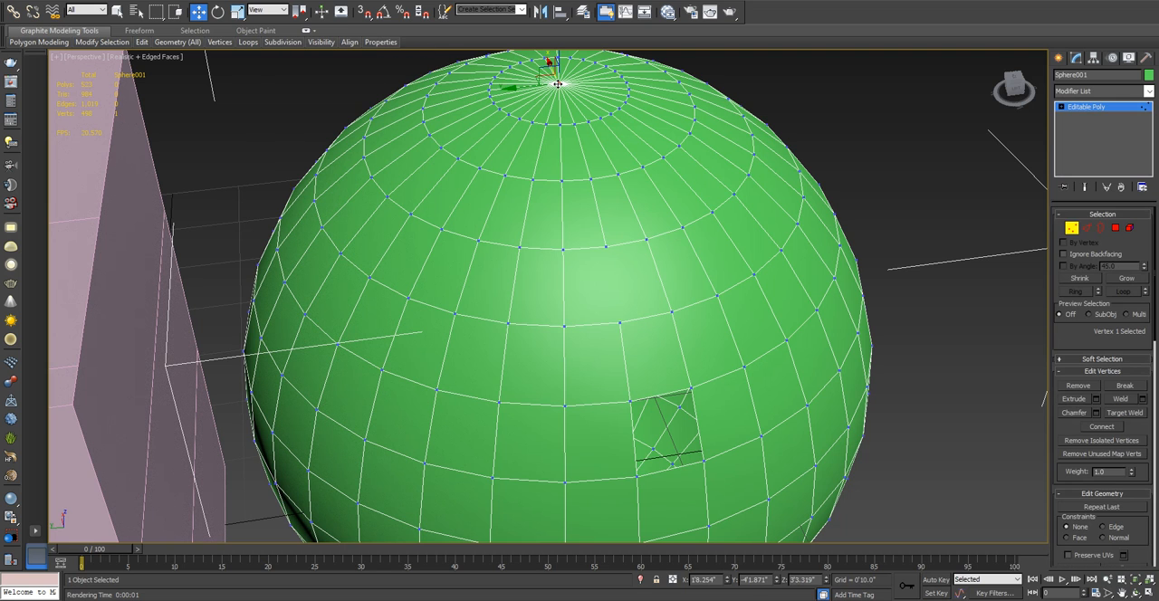
{"action": "middle_click_drag", "start_coordinate": [558, 85], "coordinate": [547, 205]}
{"action": "scroll", "coordinate": [545, 214], "scroll_direction": "up", "scroll_amount": 2}
{"action": "scroll", "coordinate": [556, 182], "scroll_direction": "up", "scroll_amount": 1}
{"action": "scroll", "coordinate": [555, 164], "scroll_direction": "up", "scroll_amount": 5}
{"action": "scroll", "coordinate": [555, 165], "scroll_direction": "down", "scroll_amount": 5}
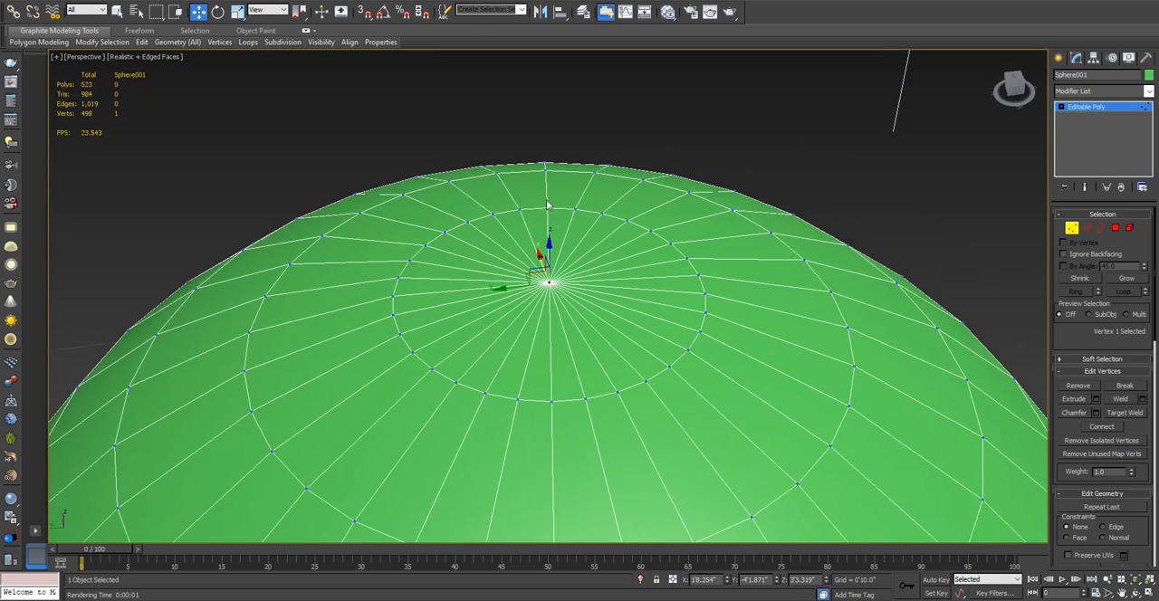
{"action": "left_click", "coordinate": [544, 70]}
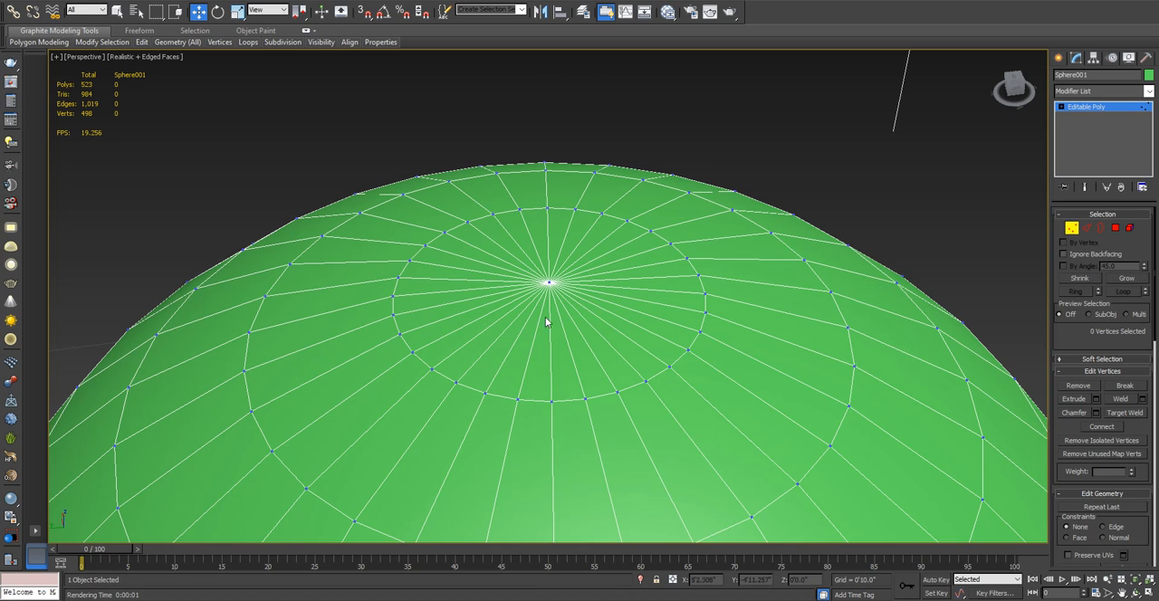
{"action": "left_click", "coordinate": [549, 283]}
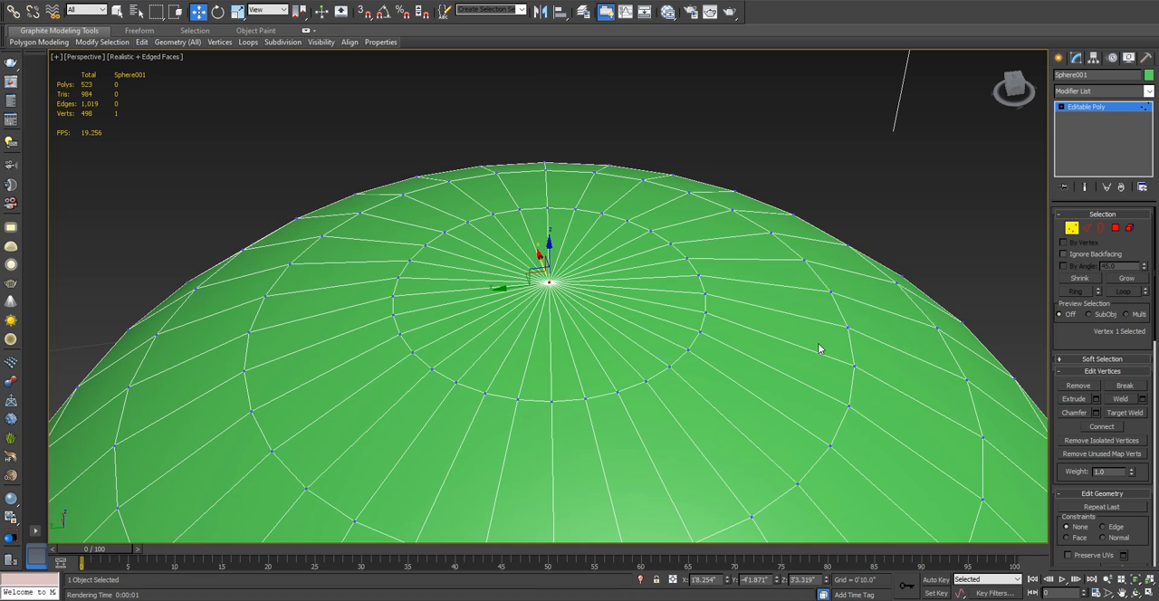
- Delete the sphere's top pole vertex, look into the resulting opening, and undo the deletion
{"action": "key", "text": "Delete"}
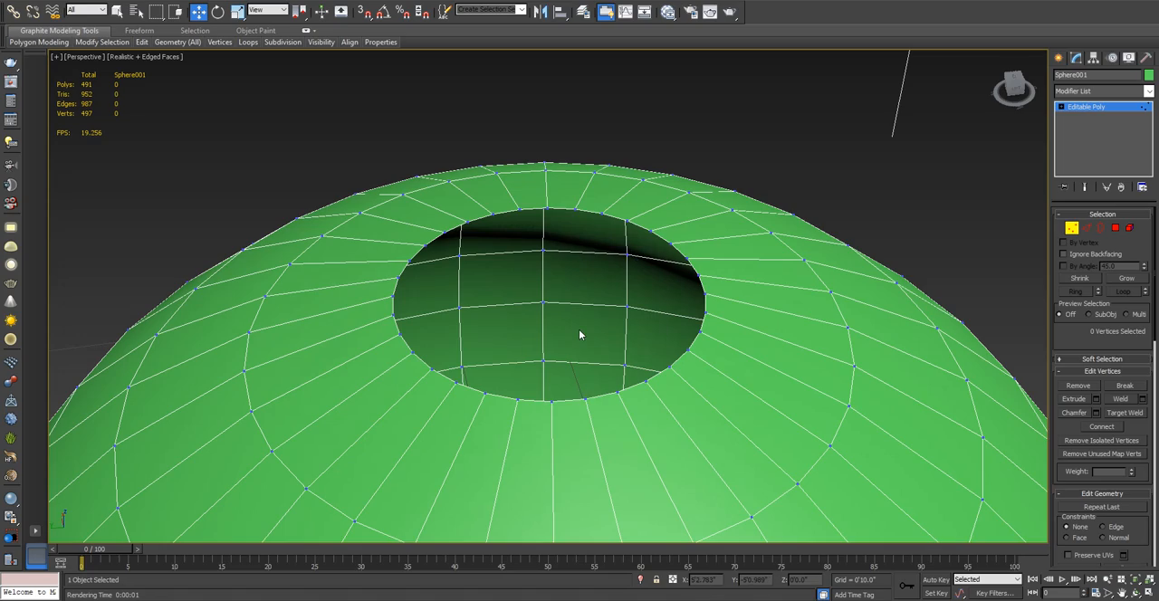
{"action": "middle_click_drag", "start_coordinate": [582, 332], "coordinate": [612, 343], "text": "alt"}
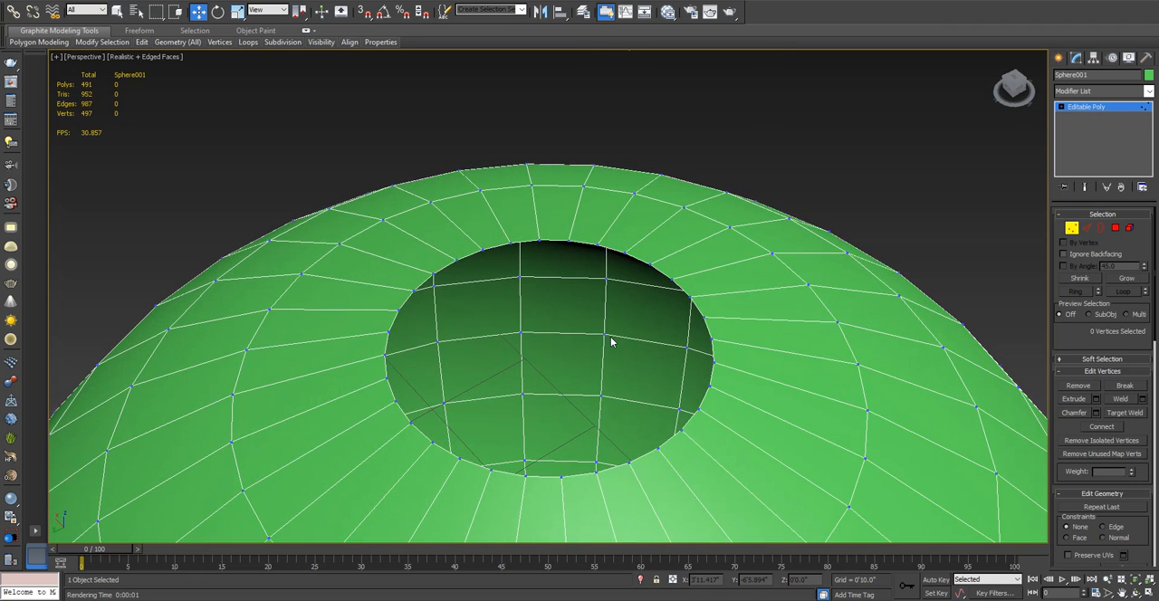
{"action": "key", "text": "ctrl+z"}
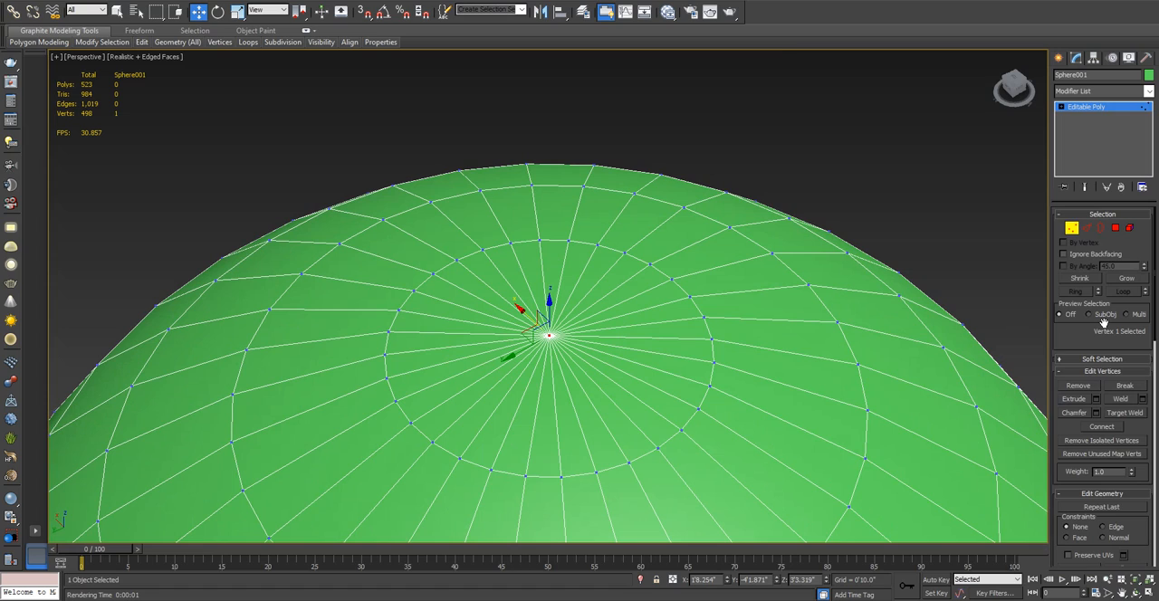
- Apply Remove to the sphere's top pole vertex so that a single closed polygon caps the top
{"action": "left_click", "coordinate": [1087, 387]}
{"action": "middle_click_drag", "start_coordinate": [570, 348], "coordinate": [595, 328]}
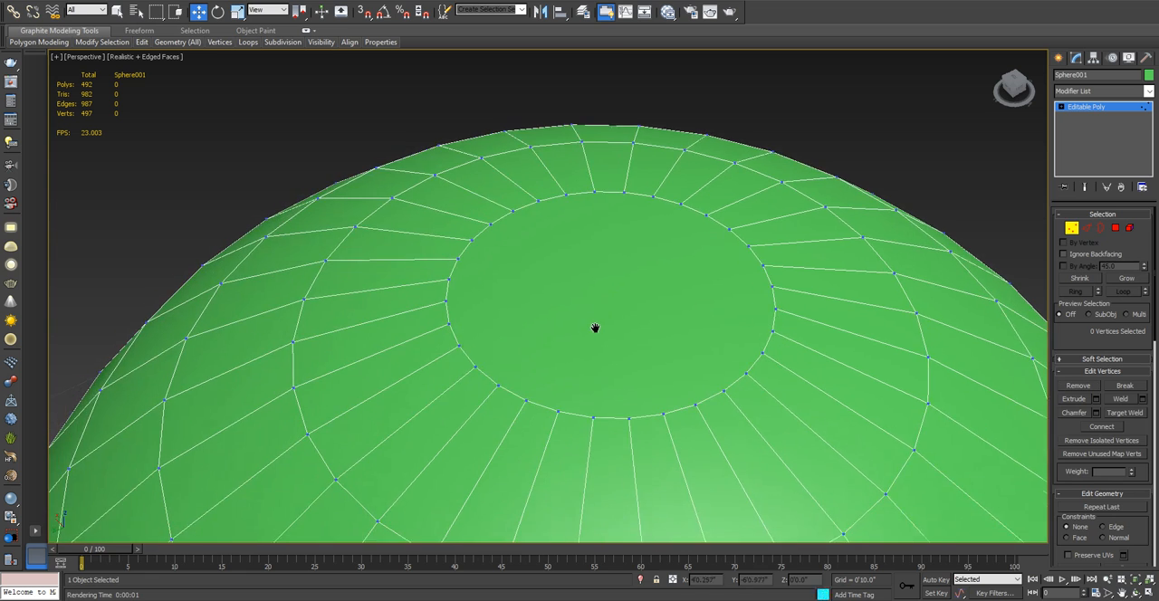
- Switch the sphere to the Polygon level and select the single polygon capping its top
{"action": "scroll", "coordinate": [595, 328], "scroll_direction": "down", "scroll_amount": 5}
{"action": "scroll", "coordinate": [597, 330], "scroll_direction": "up", "scroll_amount": 5}
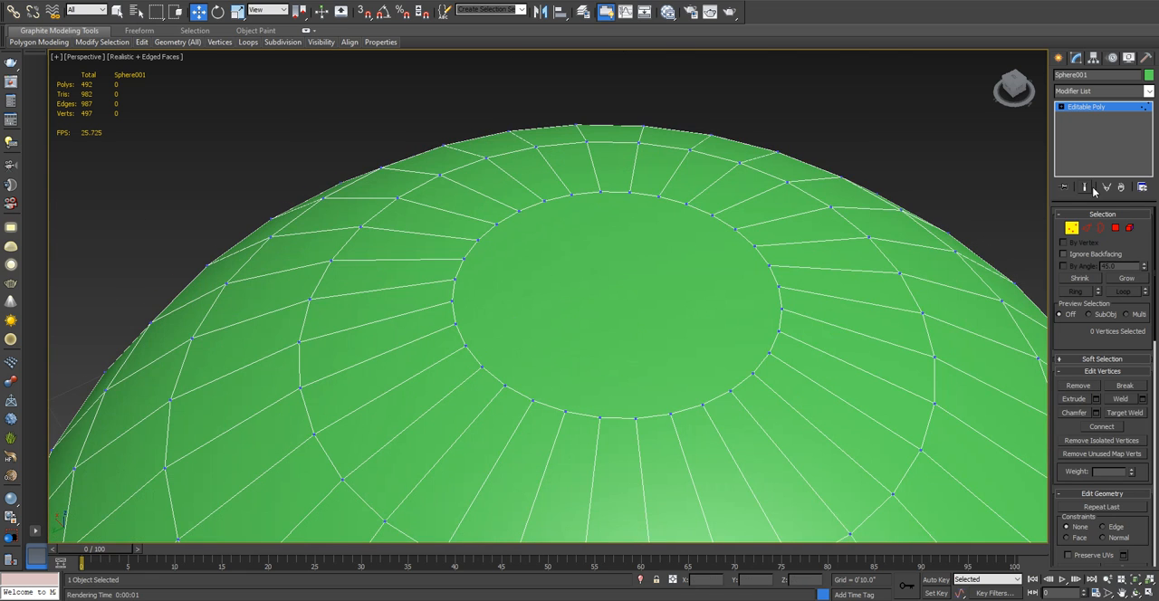
{"action": "left_click", "coordinate": [1114, 228]}
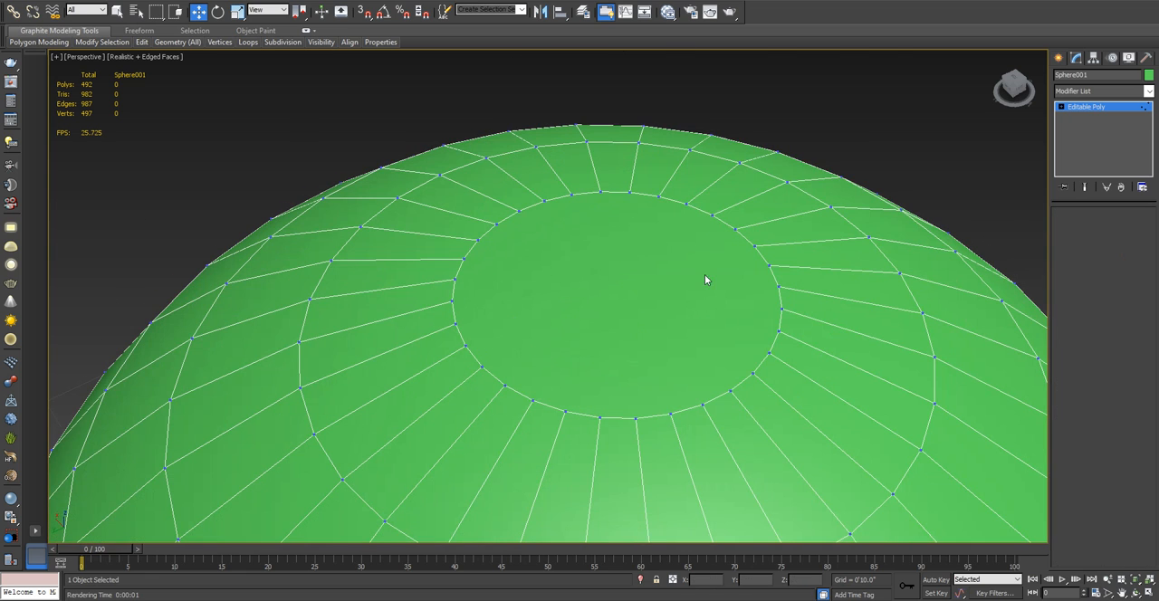
{"action": "left_click", "coordinate": [650, 315]}
{"action": "scroll", "coordinate": [662, 333], "scroll_direction": "down", "scroll_amount": 5}
{"action": "scroll", "coordinate": [662, 332], "scroll_direction": "up", "scroll_amount": 4}
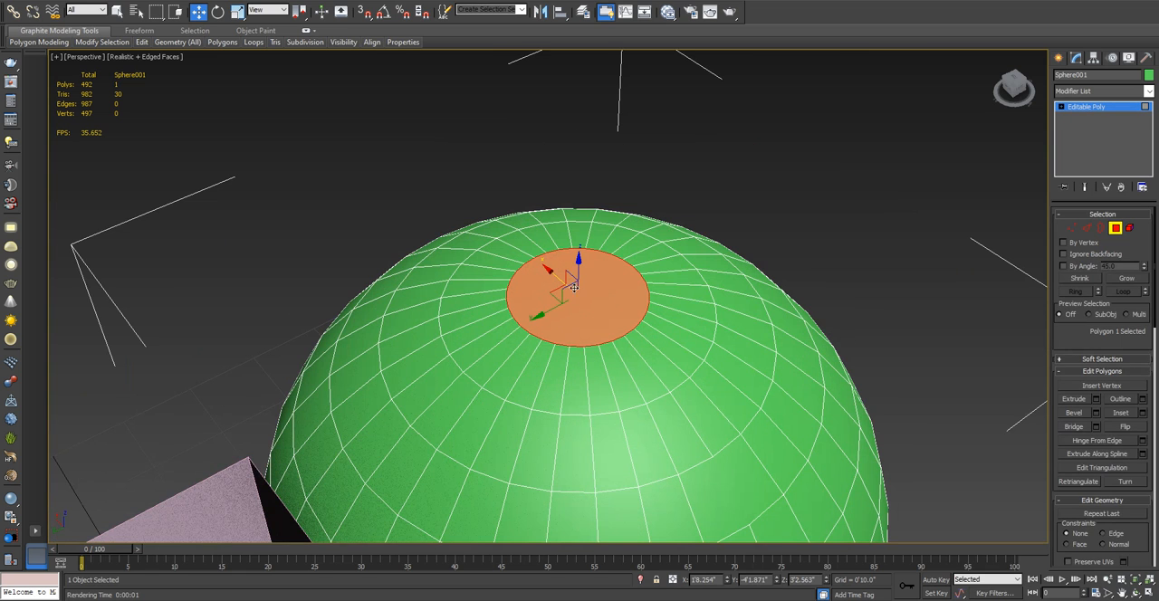
- Try moving the sphere's cap polygon upward along the Z axis, and undo the move
{"action": "left_click_drag", "start_coordinate": [580, 249], "coordinate": [677, 132]}
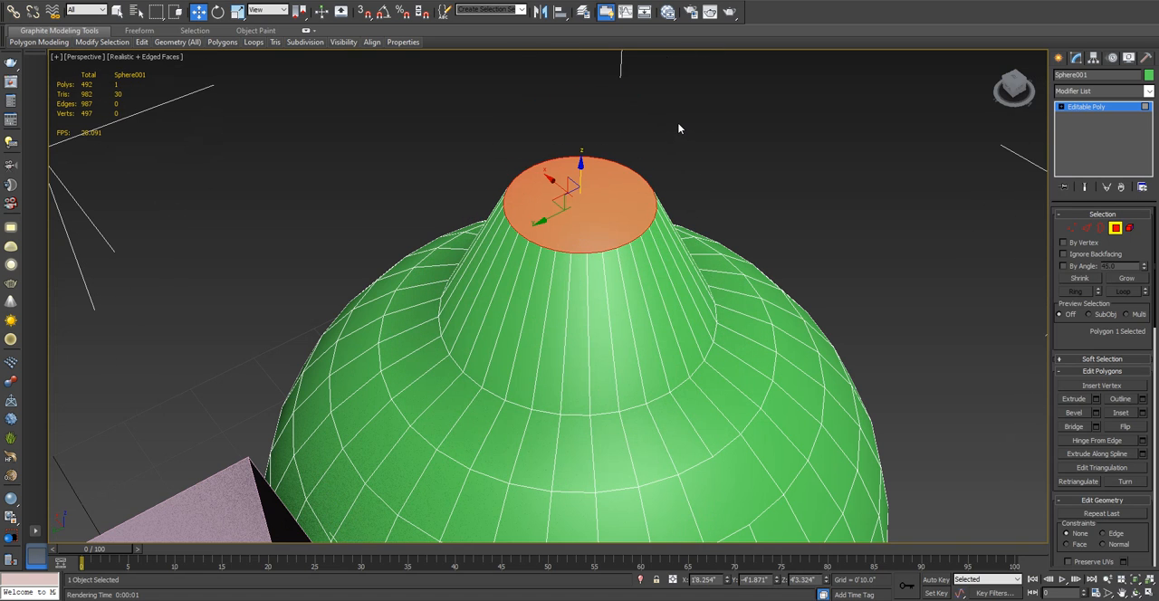
{"action": "key", "text": "ctrl+z"}
{"action": "scroll", "coordinate": [579, 218], "scroll_direction": "up", "scroll_amount": 5}
{"action": "middle_click_drag", "start_coordinate": [473, 285], "coordinate": [455, 317]}
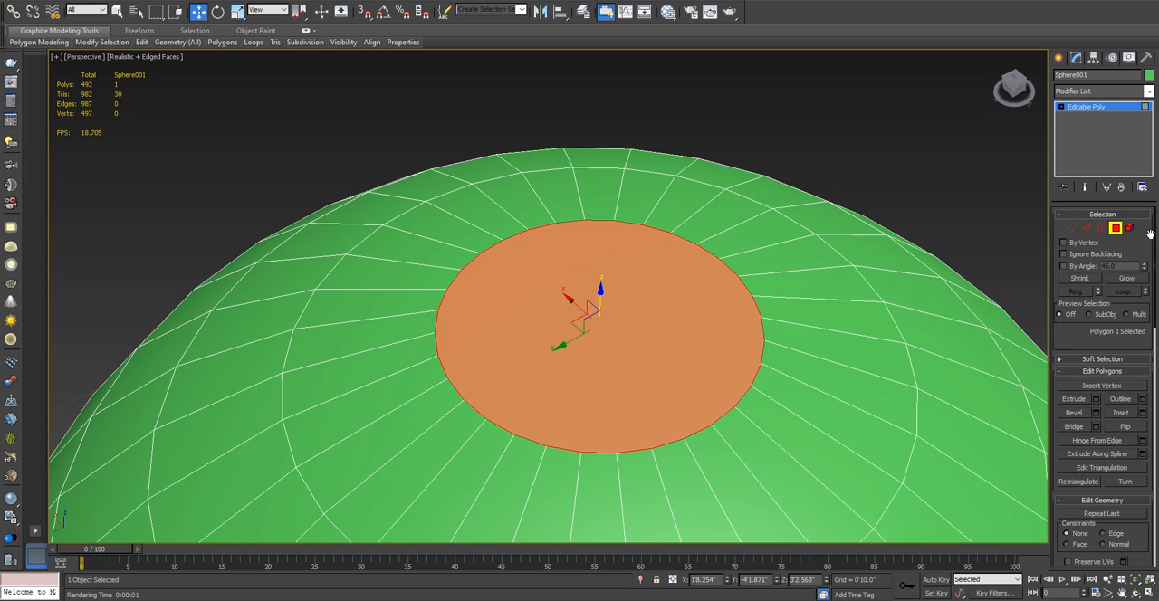
{"action": "left_click", "coordinate": [1083, 91]}
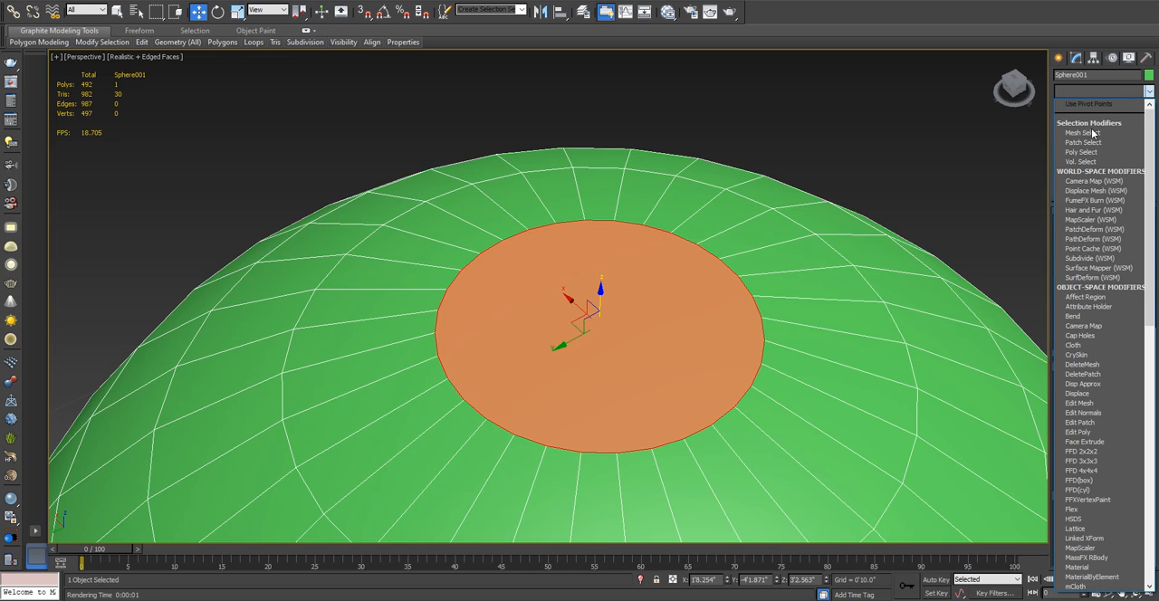
{"action": "scroll", "coordinate": [1103, 349], "scroll_direction": "down", "scroll_amount": 2}
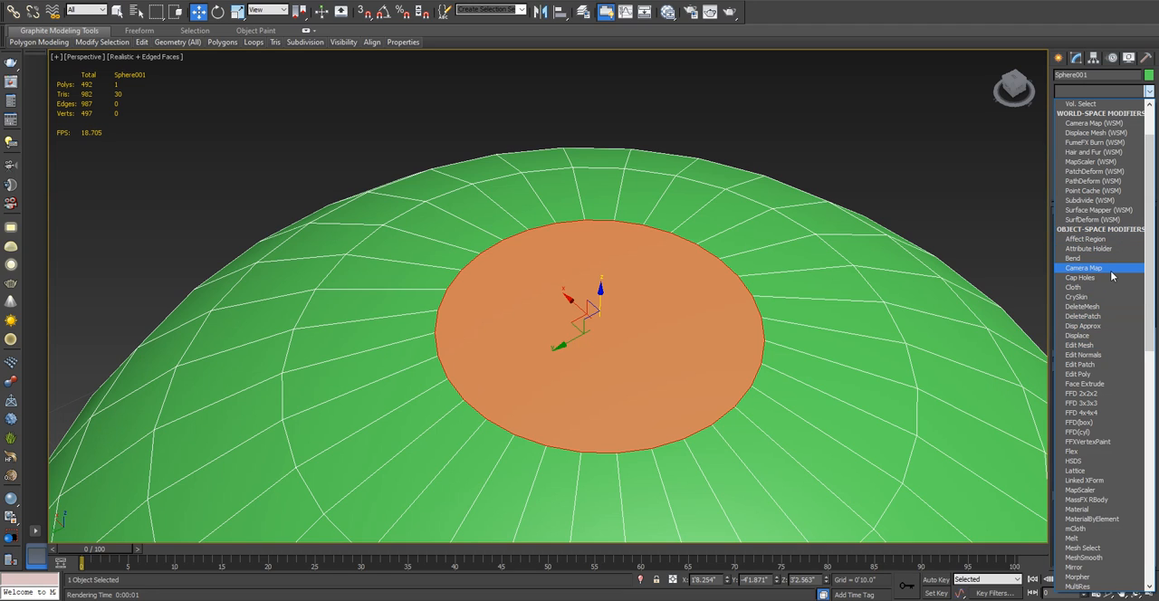
{"action": "scroll", "coordinate": [1113, 278], "scroll_direction": "down", "scroll_amount": 1}
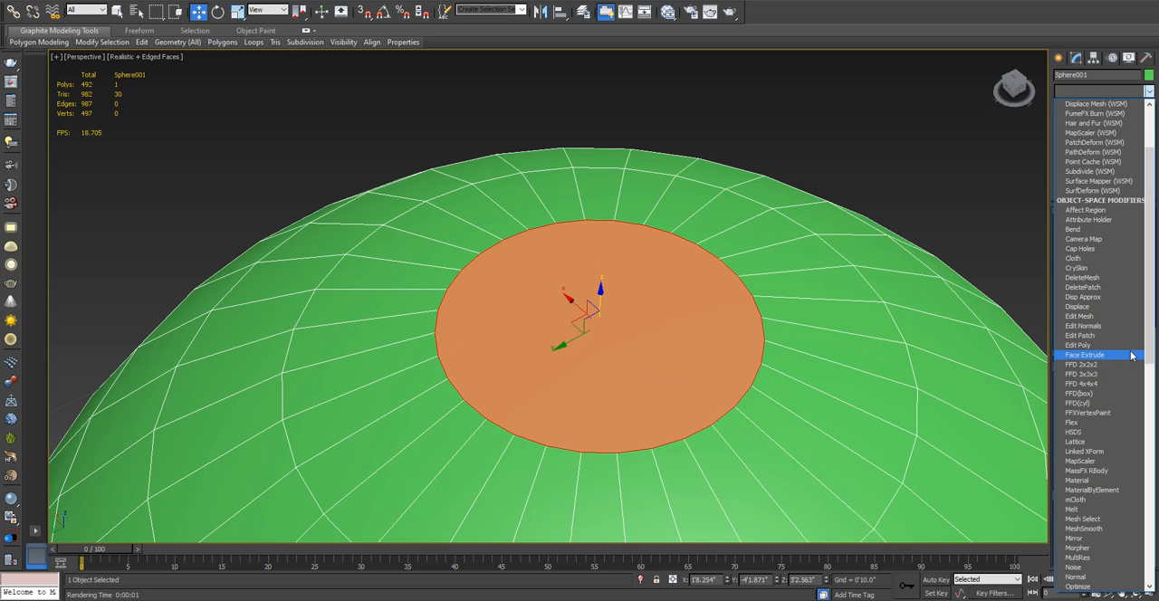
{"action": "left_click", "coordinate": [938, 178]}
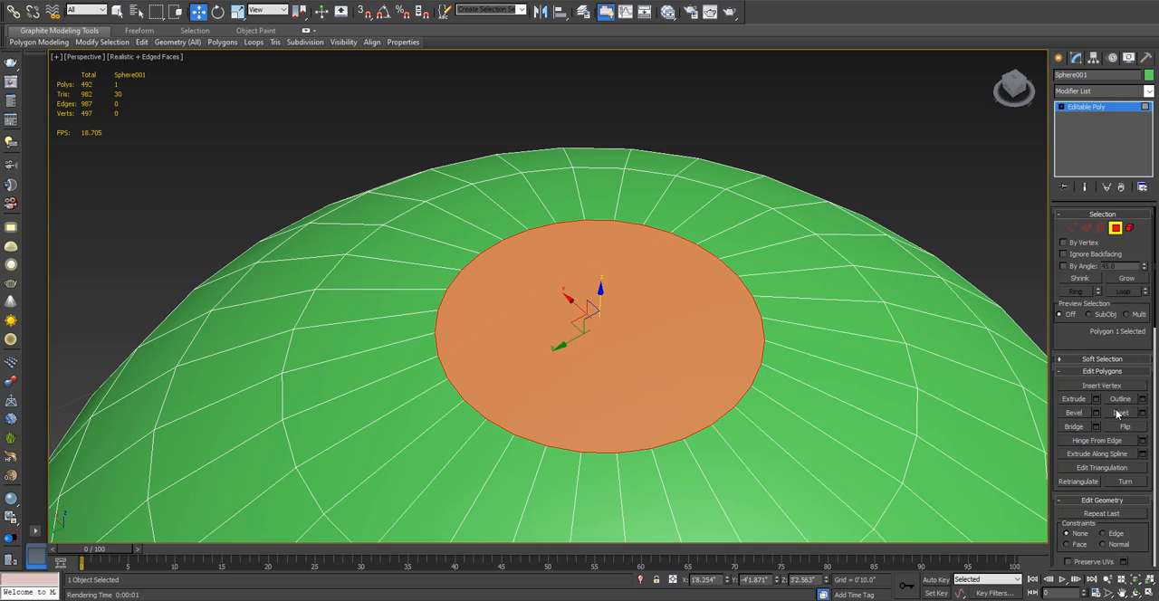
- Use Extrude freehand to raise the cap polygon and to extrude several neighbouring polygons on the sphere
{"action": "scroll", "coordinate": [1085, 381], "scroll_direction": "down", "scroll_amount": 1}
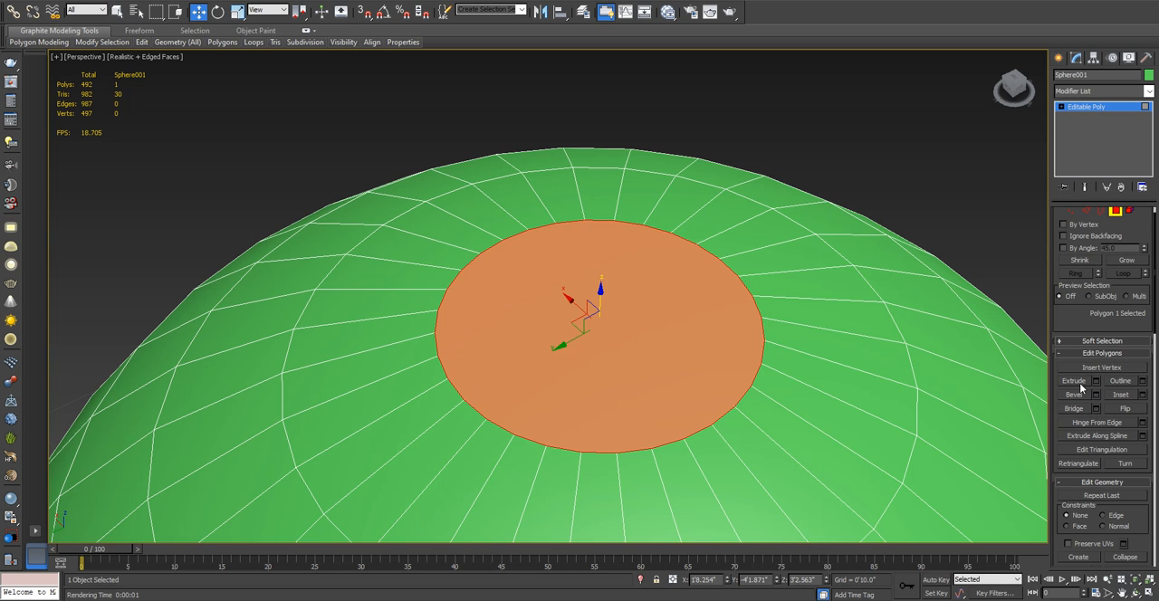
{"action": "left_click", "coordinate": [1079, 384]}
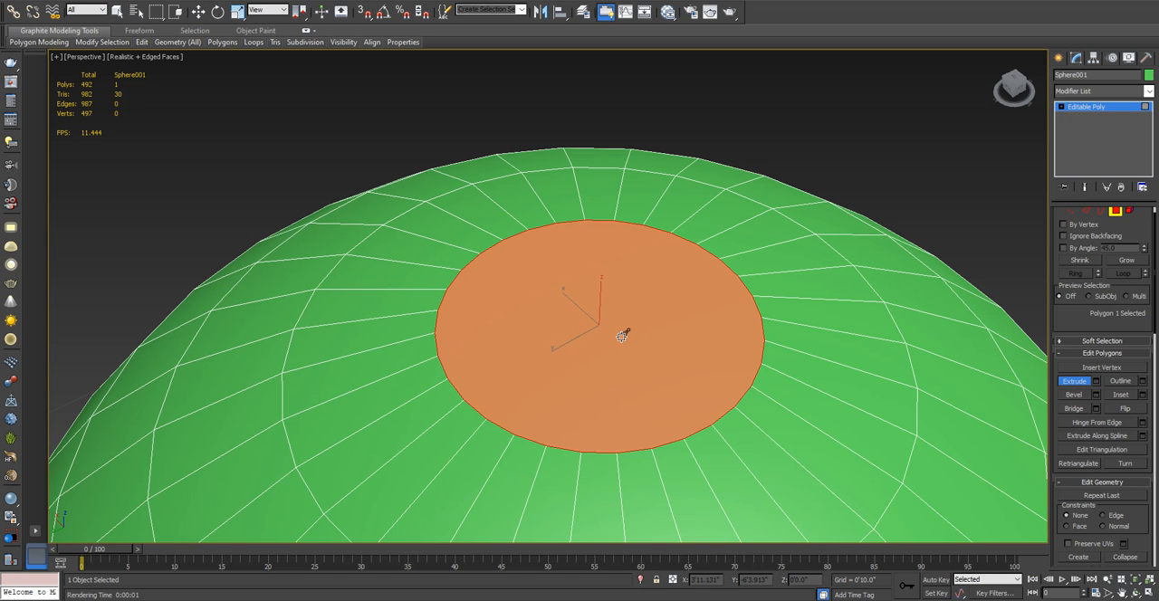
{"action": "left_click_drag", "start_coordinate": [622, 336], "coordinate": [649, 280]}
{"action": "left_click", "coordinate": [817, 374]}
{"action": "left_click_drag", "start_coordinate": [815, 370], "coordinate": [835, 293]}
{"action": "left_click_drag", "start_coordinate": [836, 427], "coordinate": [810, 450]}
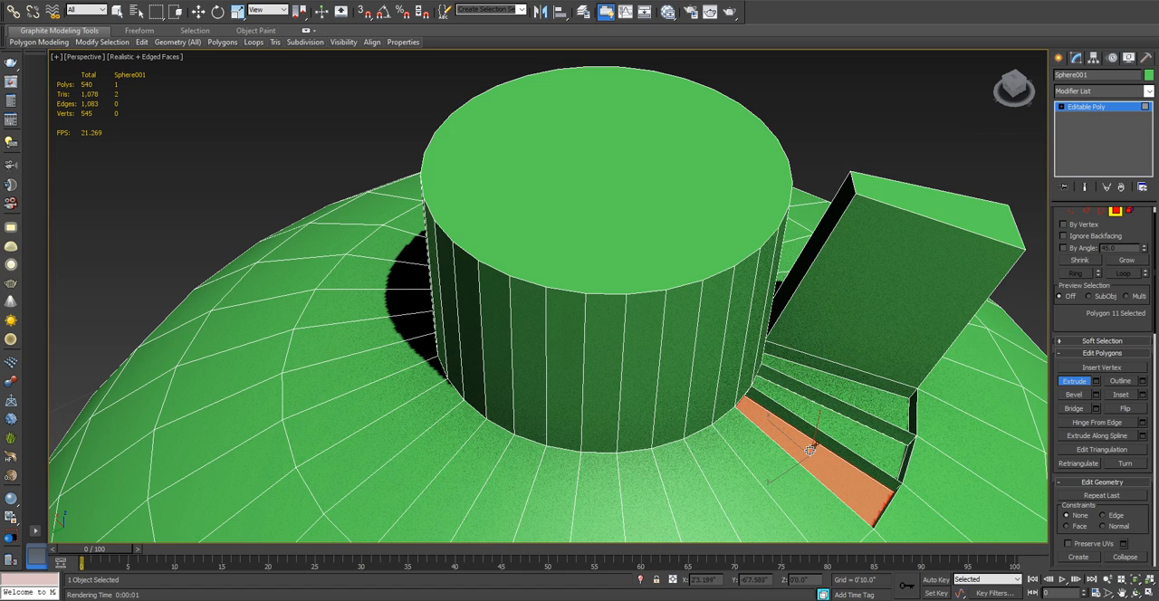
- Undo all the freehand extrusions on the cap and its neighbouring polygons
{"action": "scroll", "coordinate": [811, 450], "scroll_direction": "down", "scroll_amount": 4}
{"action": "key", "text": "ctrl+z"}
{"action": "key", "text": "ctrl+z"}
{"action": "key", "text": "ctrl+z"}
{"action": "key", "text": "ctrl+z"}
{"action": "key", "text": "ctrl+z"}
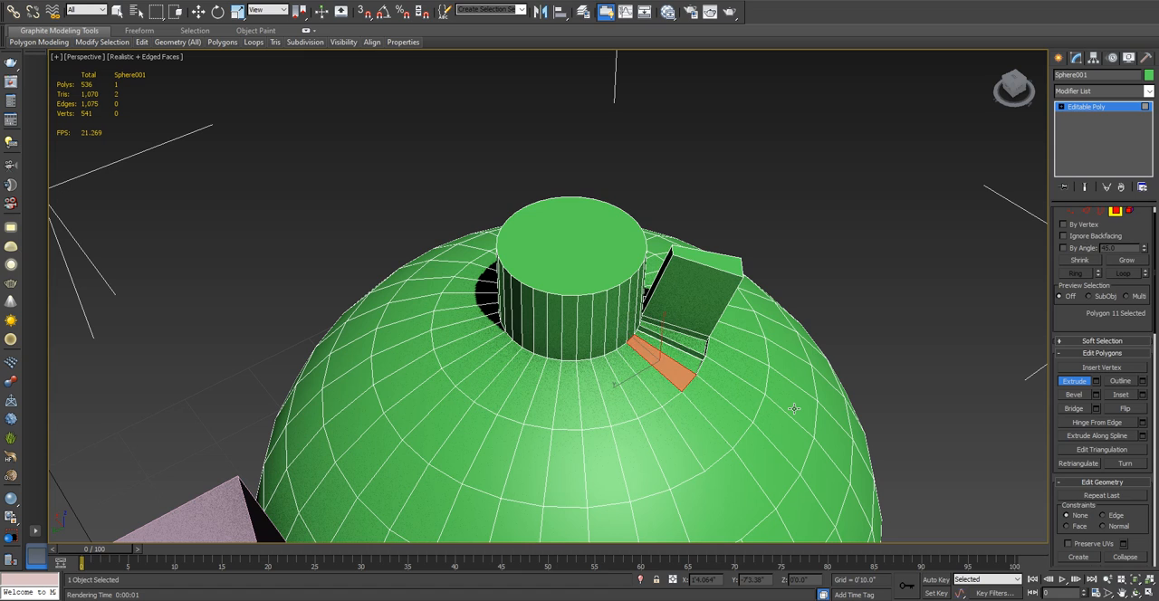
{"action": "key", "text": "ctrl+z"}
{"action": "key", "text": "ctrl+z"}
{"action": "key", "text": "ctrl+z"}
{"action": "key", "text": "ctrl+z"}
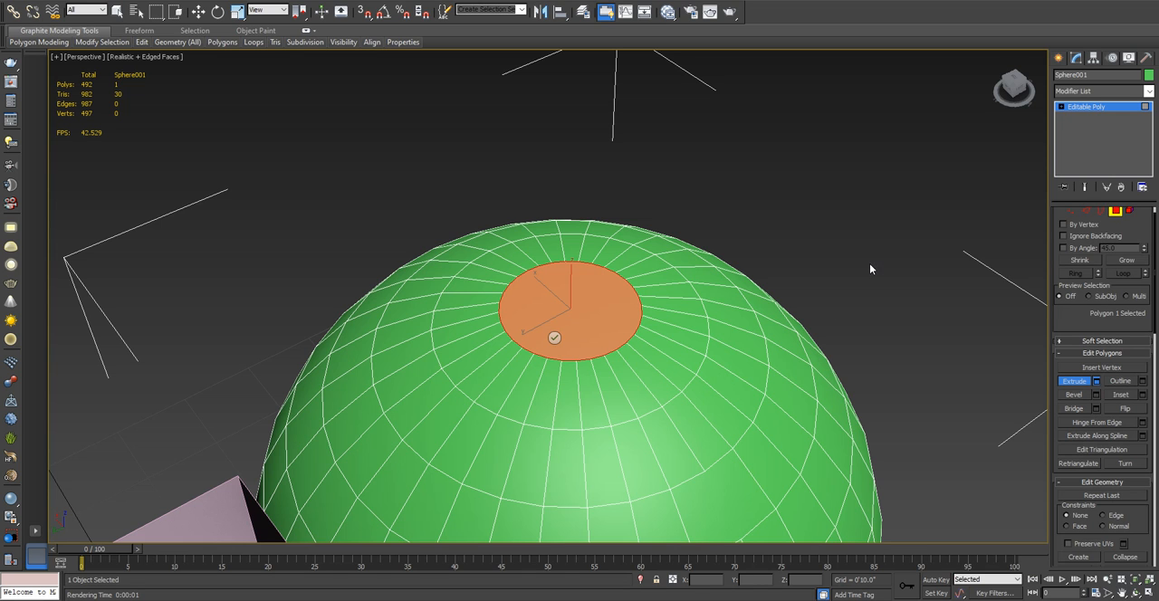
- Bring up the Extrude Polygons settings for the sphere's cap polygon and set the extrusion height to -3 inches
{"action": "key", "text": "shift+e"}
{"action": "scroll", "coordinate": [605, 263], "scroll_direction": "up", "scroll_amount": 3}
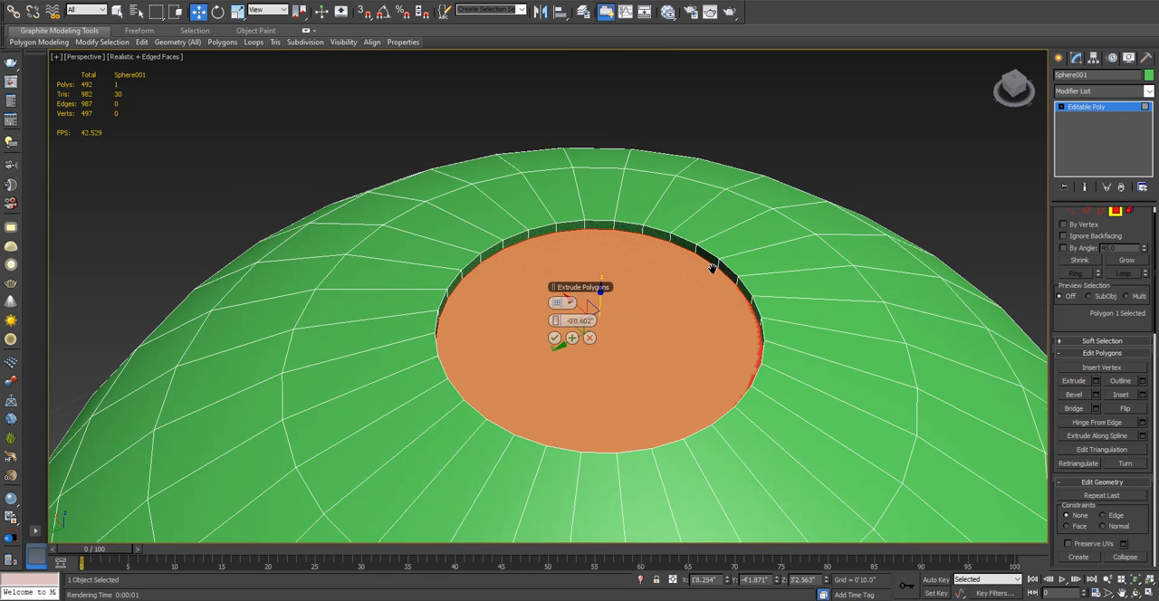
{"action": "middle_click_drag", "start_coordinate": [711, 263], "coordinate": [734, 290]}
{"action": "scroll", "coordinate": [734, 288], "scroll_direction": "up", "scroll_amount": 5}
{"action": "scroll", "coordinate": [734, 287], "scroll_direction": "down", "scroll_amount": 5}
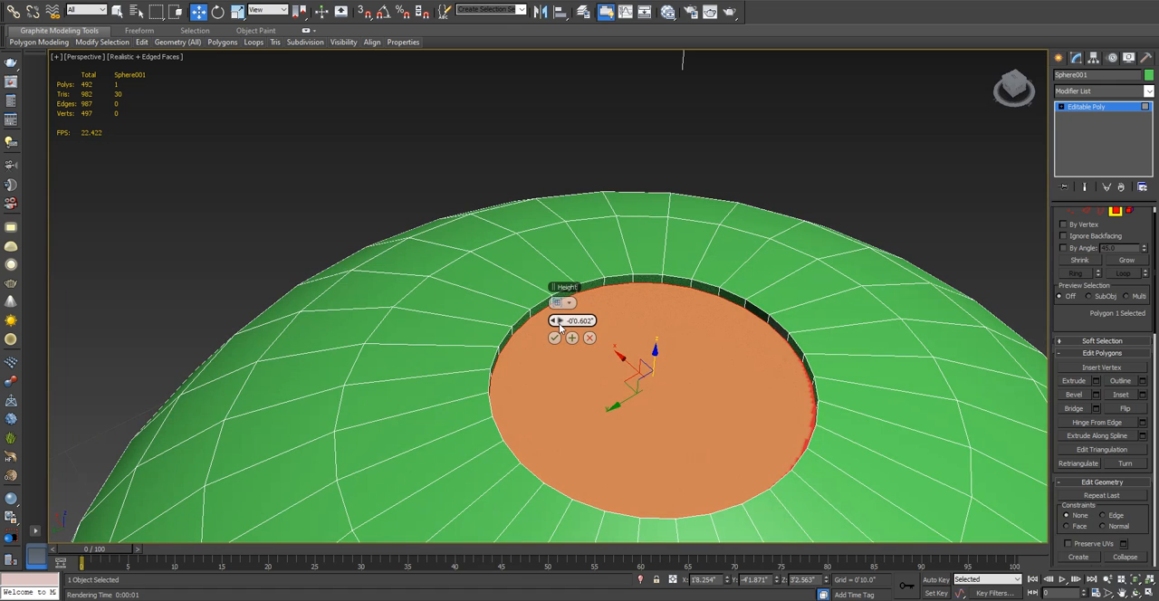
{"action": "left_click_drag", "start_coordinate": [558, 323], "coordinate": [616, 337]}
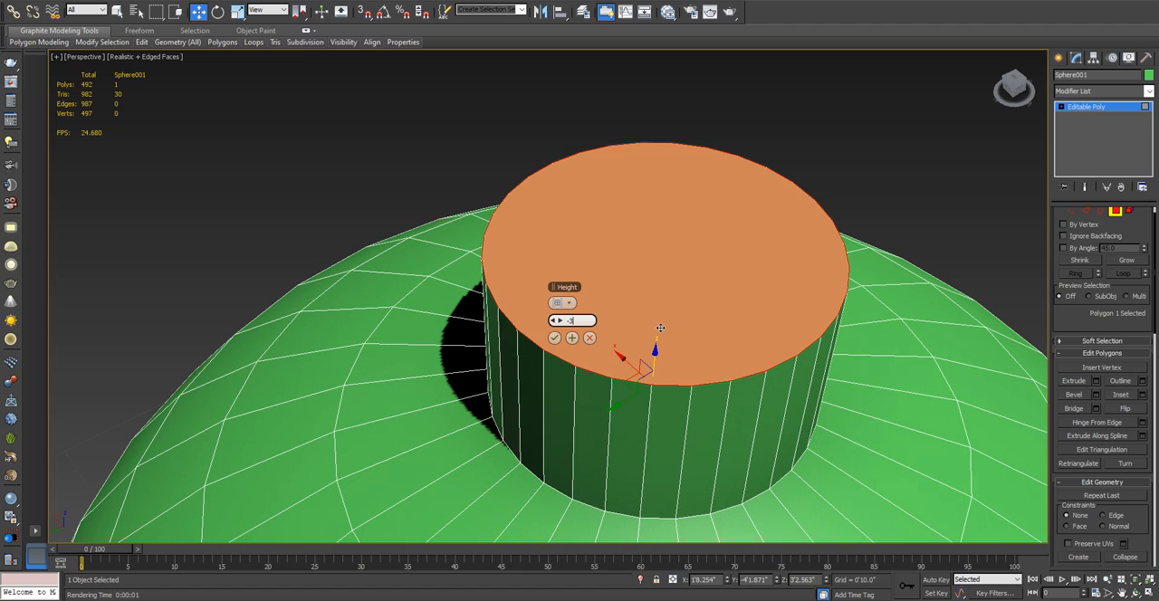
{"action": "key", "text": "Return"}
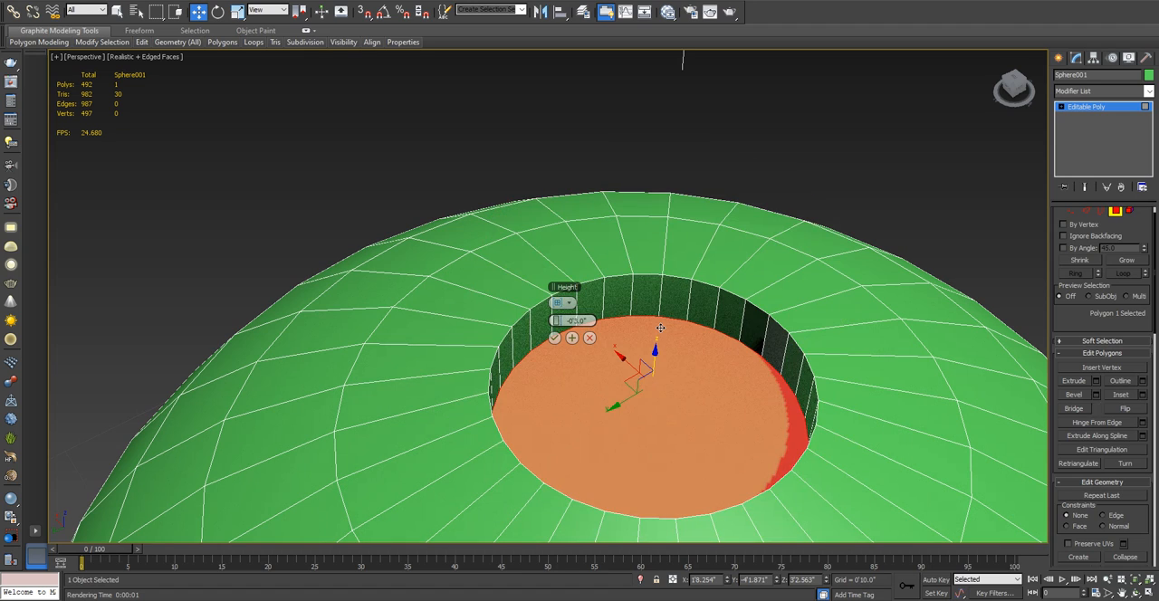
- Apply the inward cap extrusion with Apply and Continue, keeping the Extrude Polygons settings active
{"action": "scroll", "coordinate": [763, 324], "scroll_direction": "up", "scroll_amount": 3}
{"action": "scroll", "coordinate": [763, 325], "scroll_direction": "down", "scroll_amount": 6}
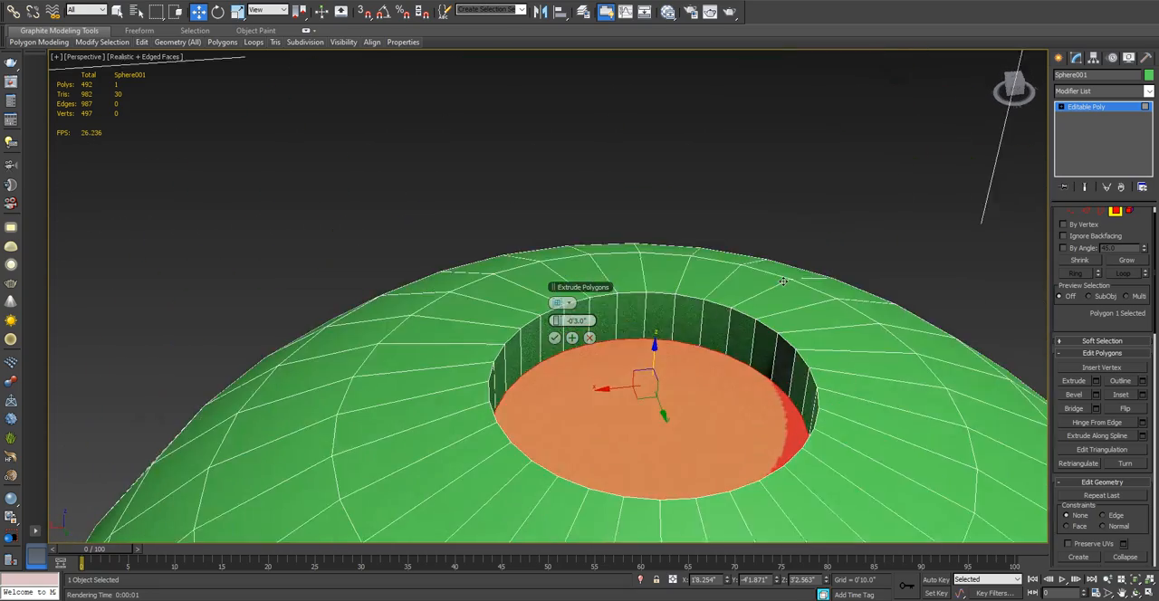
{"action": "middle_click_drag", "start_coordinate": [744, 314], "coordinate": [682, 303], "text": "alt"}
{"action": "scroll", "coordinate": [665, 282], "scroll_direction": "up", "scroll_amount": 3}
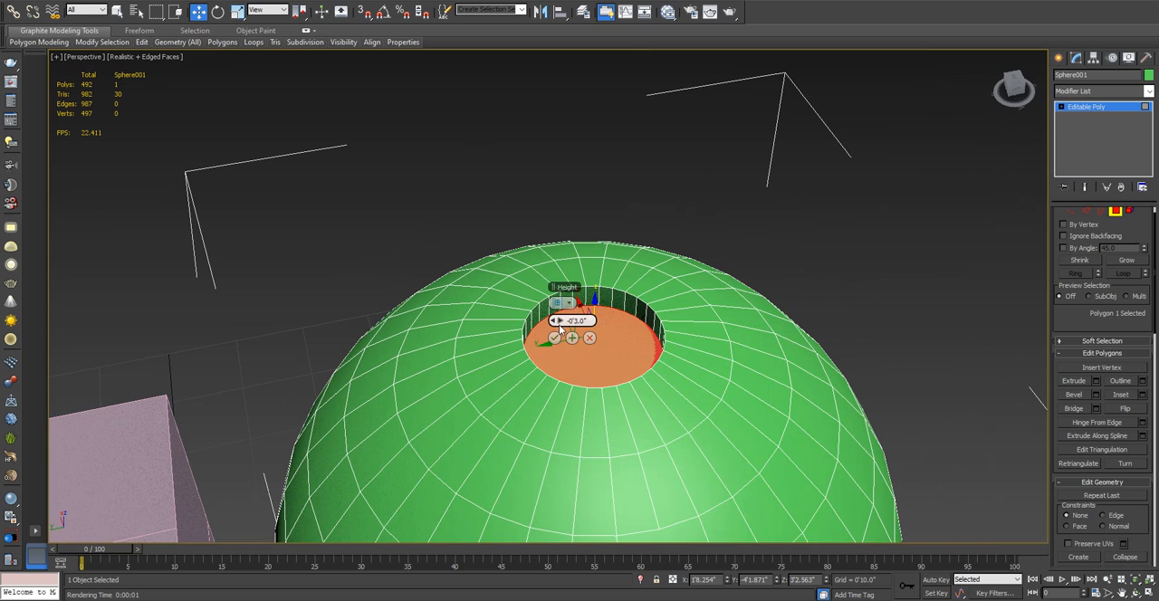
{"action": "scroll", "coordinate": [547, 320], "scroll_direction": "up", "scroll_amount": 2}
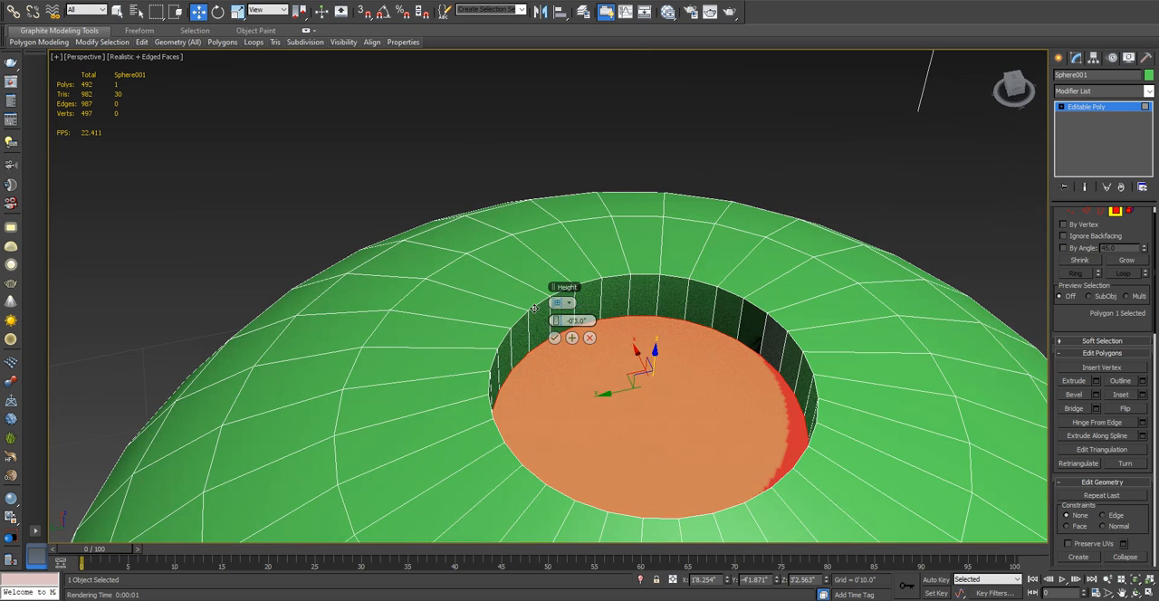
{"action": "left_click", "coordinate": [574, 340]}
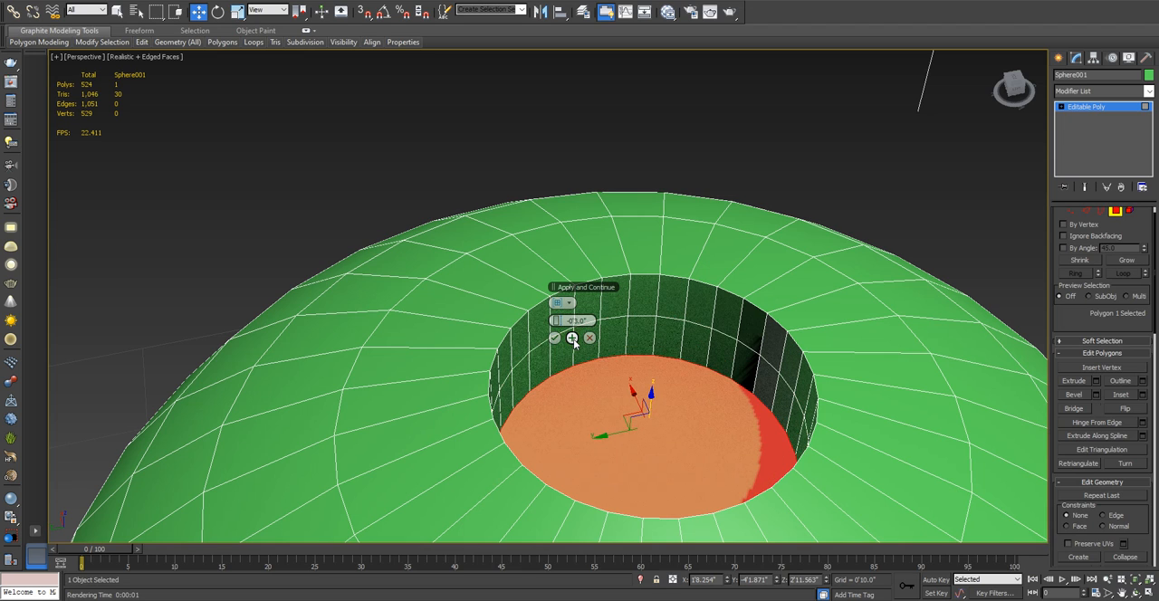
{"action": "middle_click_drag", "start_coordinate": [700, 433], "coordinate": [715, 373]}
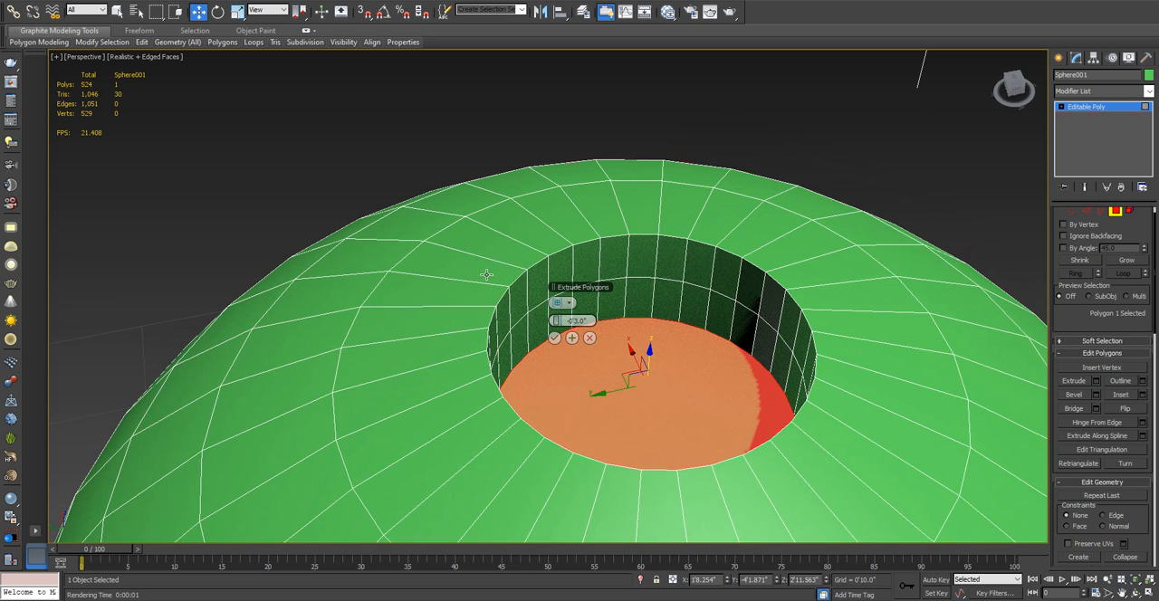
- Select the polygons around the recess, extending to the full surrounding ring, to preview the inward extrusion on them
{"action": "left_click", "coordinate": [480, 272]}
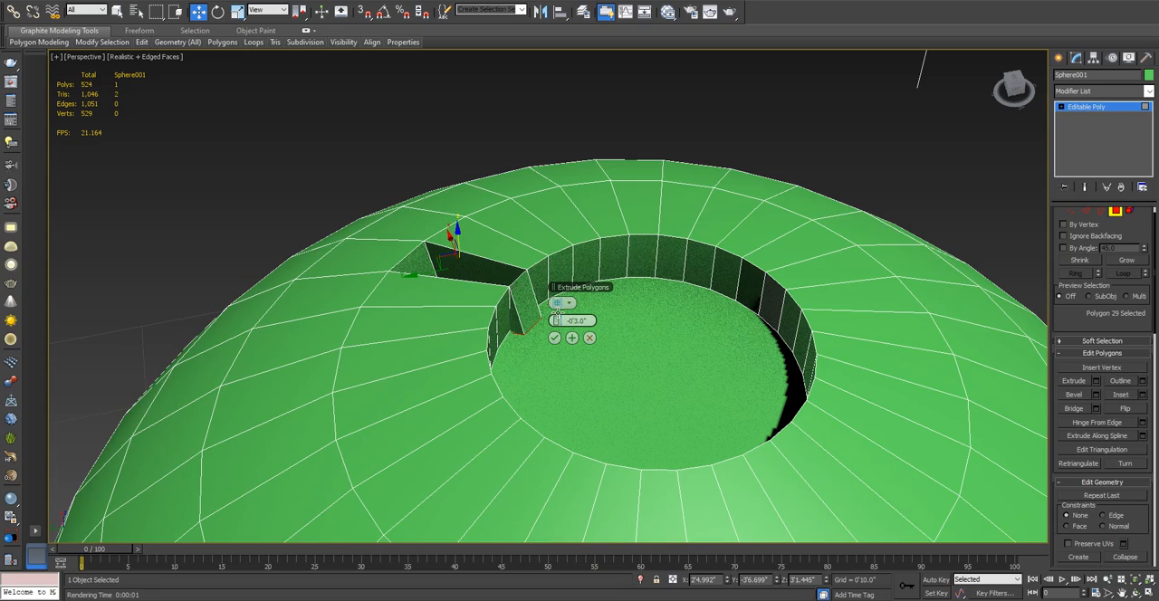
{"action": "middle_click_drag", "start_coordinate": [557, 310], "coordinate": [517, 324], "text": "alt"}
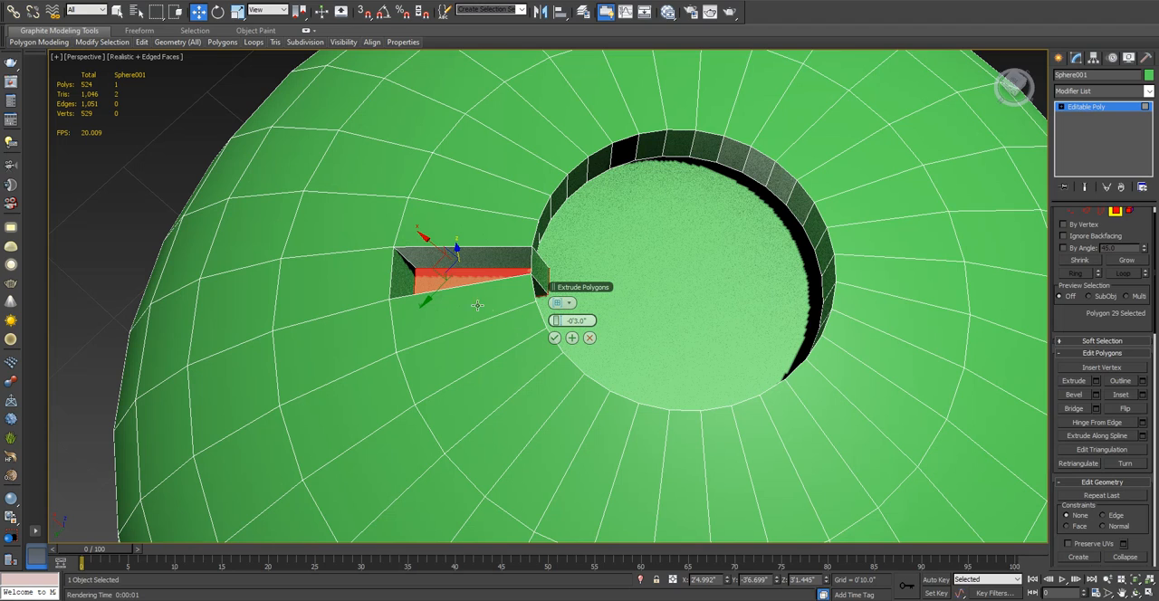
{"action": "left_click", "coordinate": [490, 337], "text": "ctrl"}
{"action": "left_click", "coordinate": [509, 375], "text": "ctrl"}
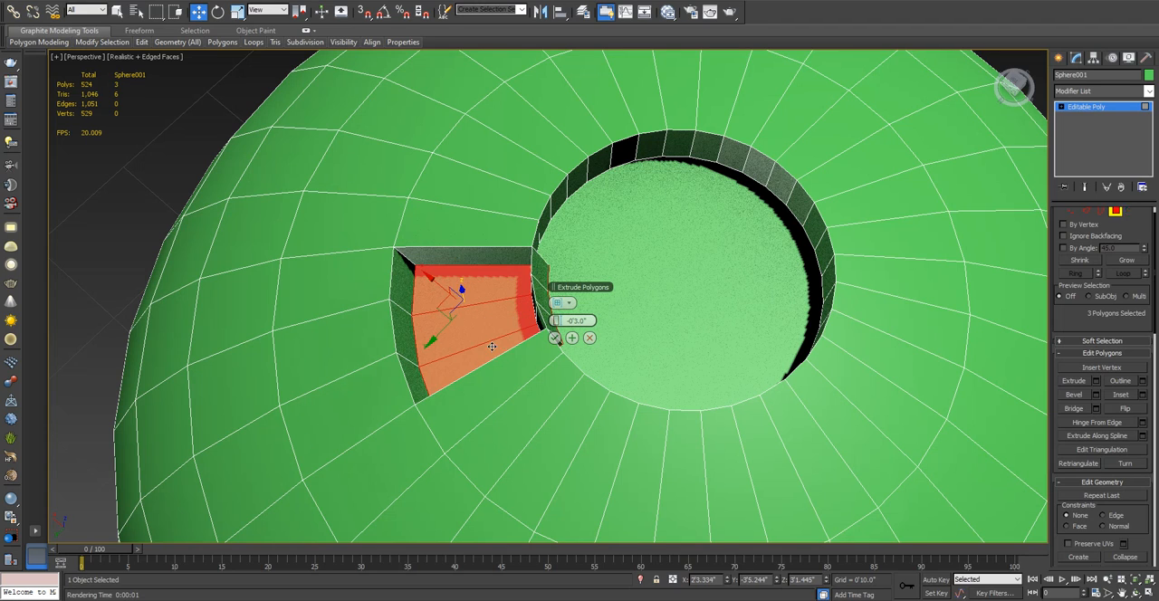
{"action": "left_click", "coordinate": [531, 407], "text": "ctrl"}
{"action": "left_click", "coordinate": [534, 410], "text": "ctrl"}
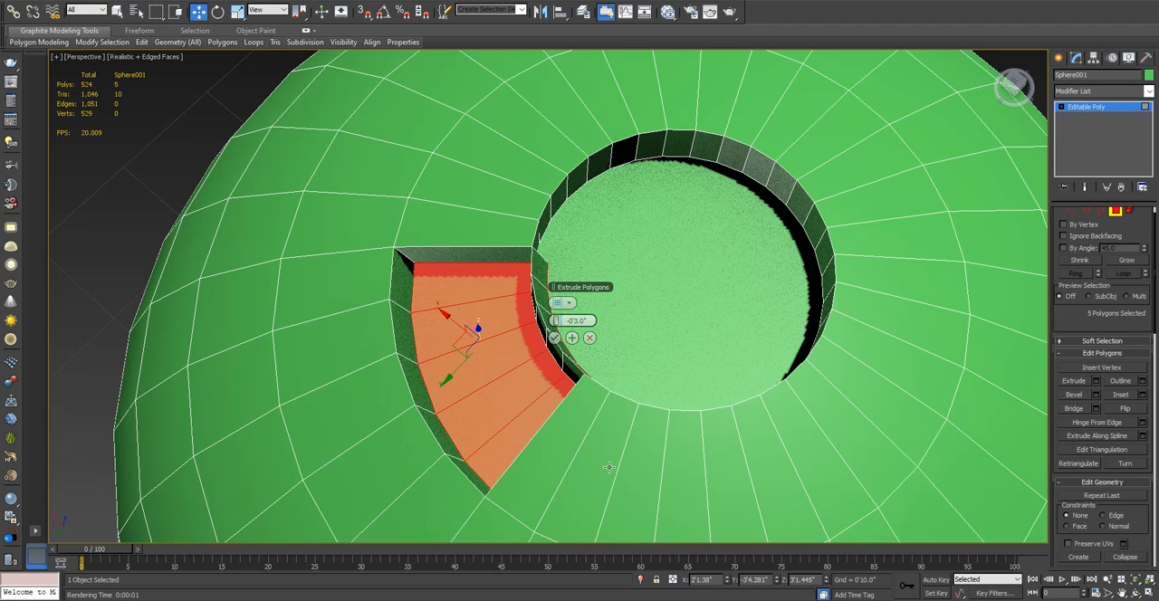
{"action": "left_click", "coordinate": [551, 453], "text": "shift"}
{"action": "middle_click_drag", "start_coordinate": [720, 226], "coordinate": [717, 247], "text": "alt"}
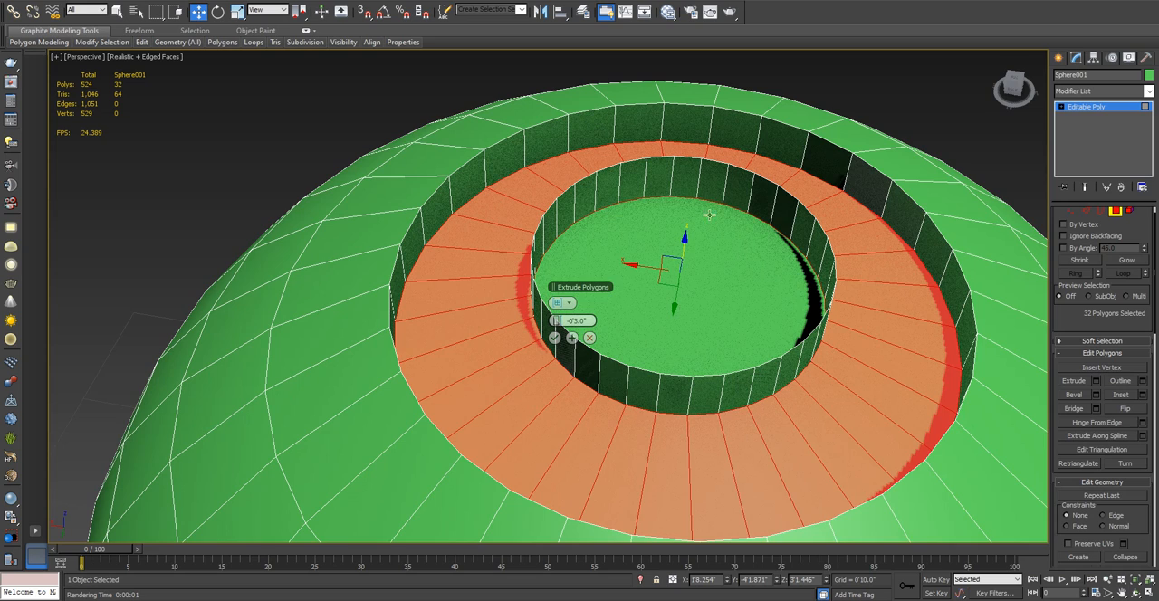
{"action": "middle_click_drag", "start_coordinate": [550, 233], "coordinate": [563, 274], "text": "alt"}
{"action": "middle_click_drag", "start_coordinate": [564, 274], "coordinate": [625, 263]}
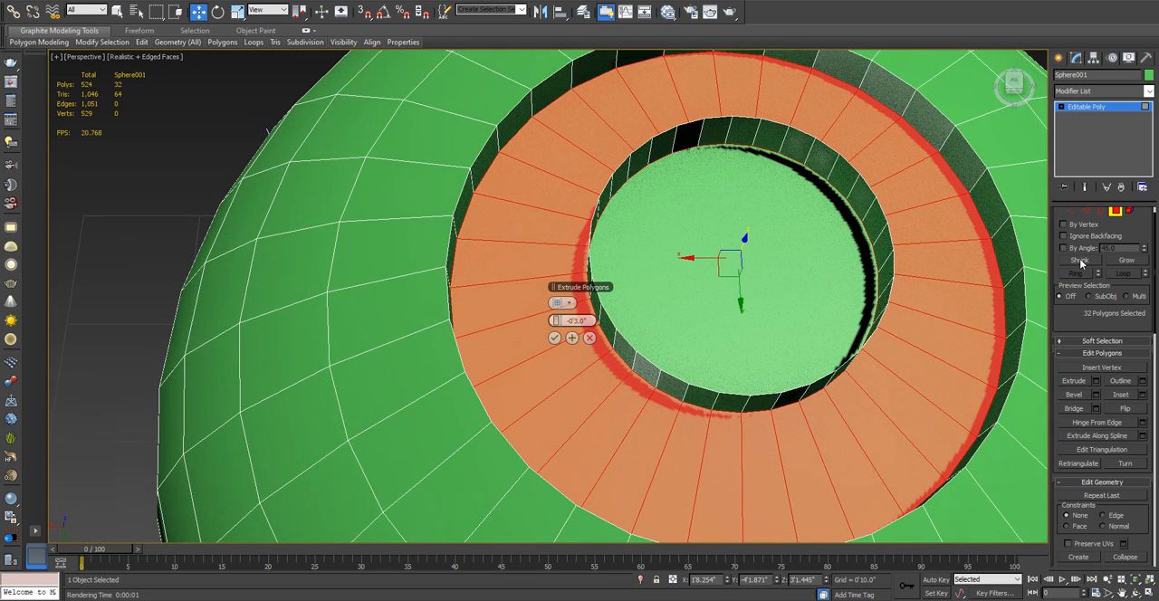
- Grow the ring selection outward, and shrink it until only the recess's floor and walls are selected
{"action": "left_click", "coordinate": [1123, 261]}
{"action": "key", "text": "z"}
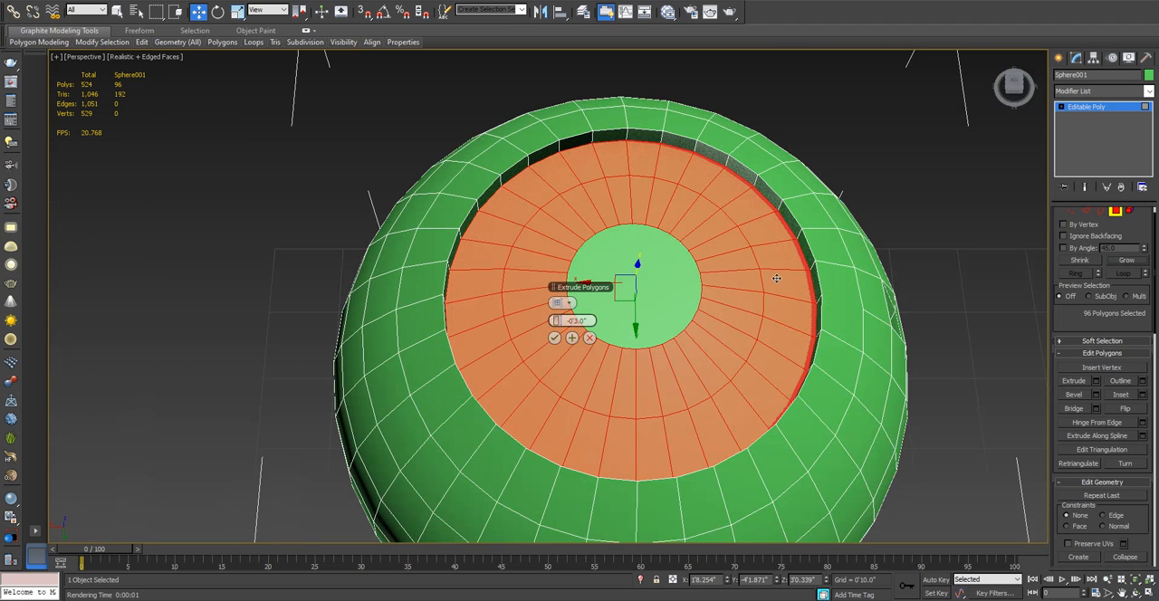
{"action": "left_click", "coordinate": [1126, 261]}
{"action": "left_click", "coordinate": [1076, 260]}
{"action": "left_click", "coordinate": [1076, 261]}
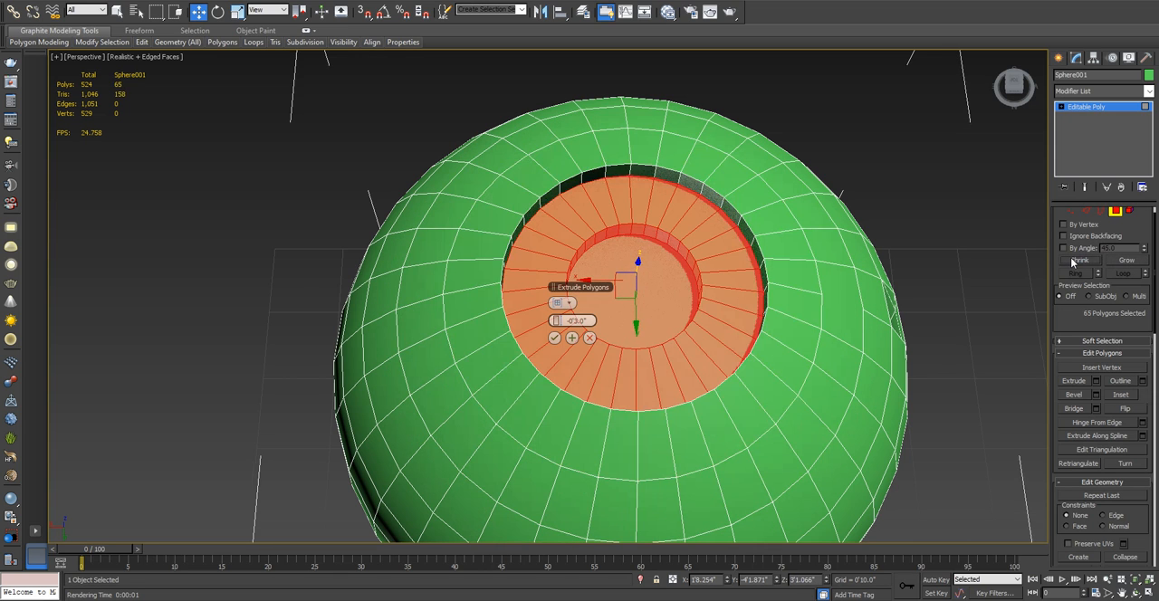
{"action": "left_click", "coordinate": [1076, 260]}
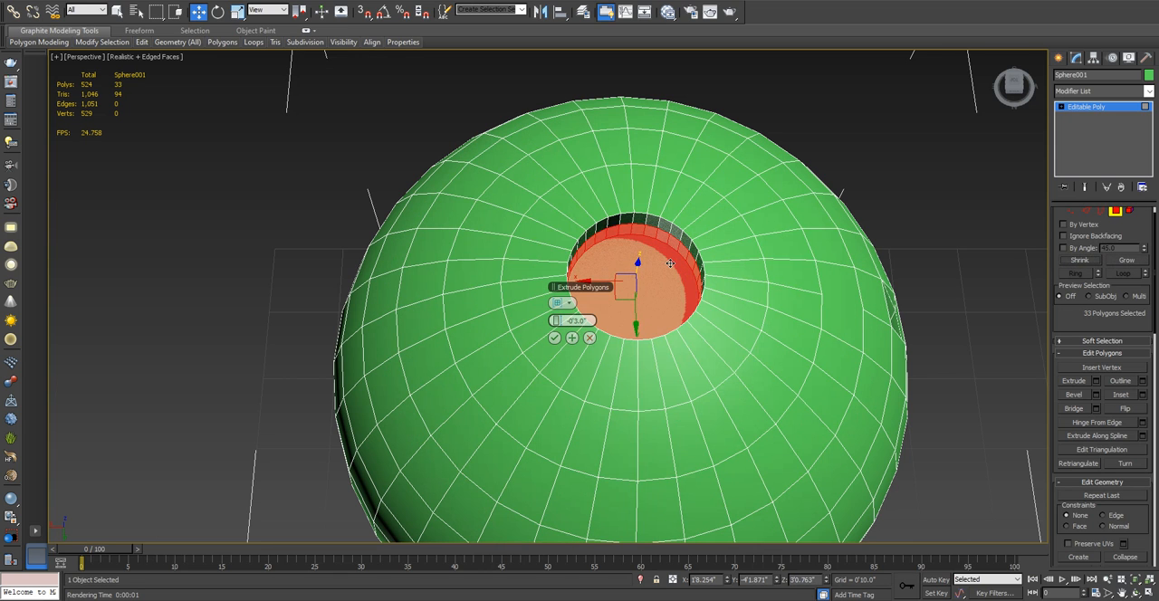
- Cancel the pending Extrude Polygons preview on the selected recess polygons
{"action": "scroll", "coordinate": [670, 263], "scroll_direction": "up", "scroll_amount": 3}
{"action": "scroll", "coordinate": [663, 305], "scroll_direction": "down", "scroll_amount": 4}
{"action": "scroll", "coordinate": [1109, 286], "scroll_direction": "up", "scroll_amount": 1}
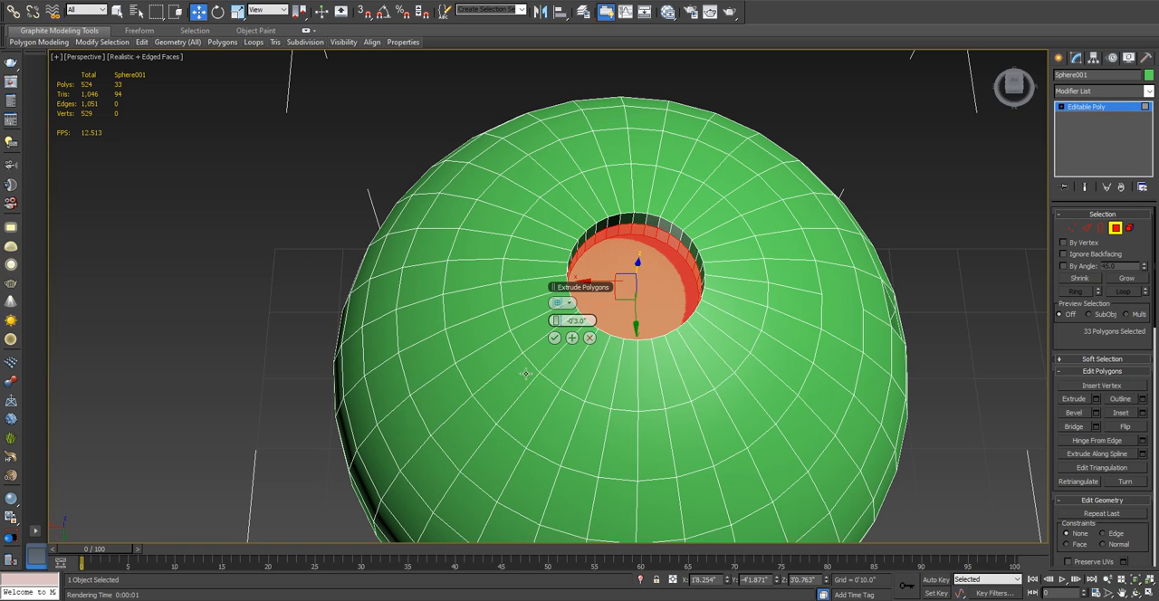
{"action": "left_click", "coordinate": [589, 338]}
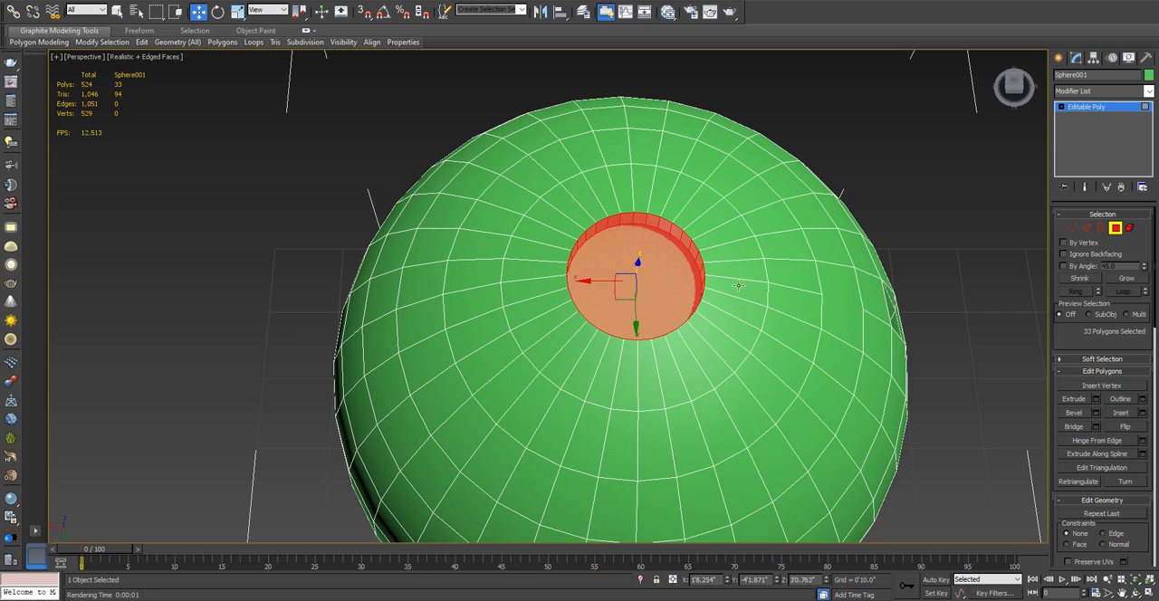
{"action": "middle_click_drag", "start_coordinate": [718, 277], "coordinate": [553, 262], "text": "alt"}
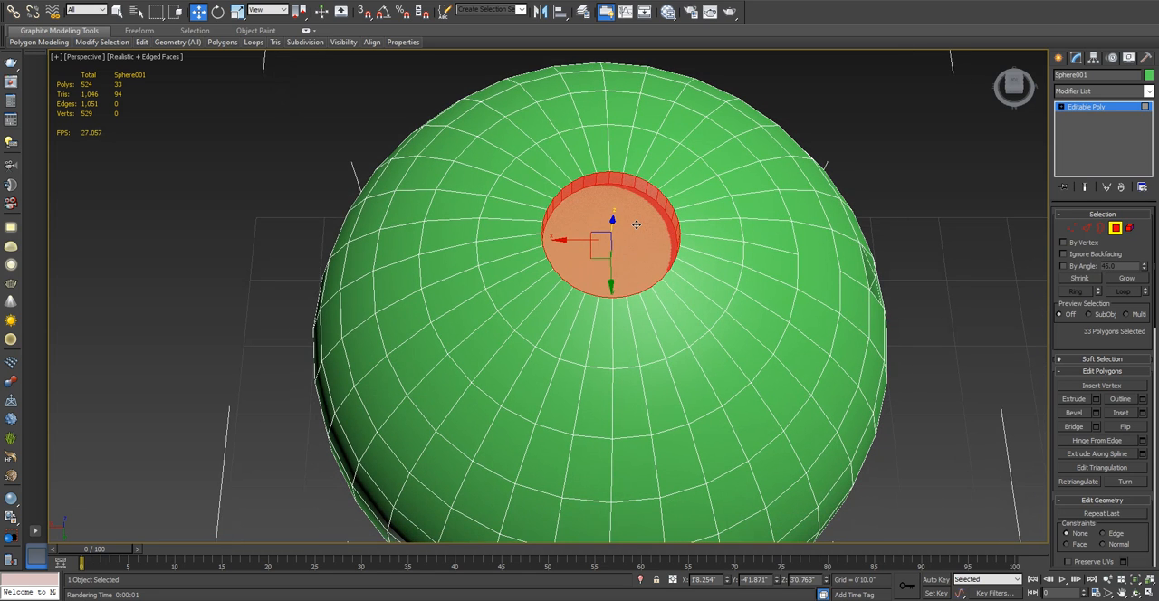
- Select the full ring of polygons on the sphere's surface immediately surrounding the recess, leaving out its floor and walls
{"action": "key", "text": "alt+h"}
{"action": "left_click", "coordinate": [530, 186]}
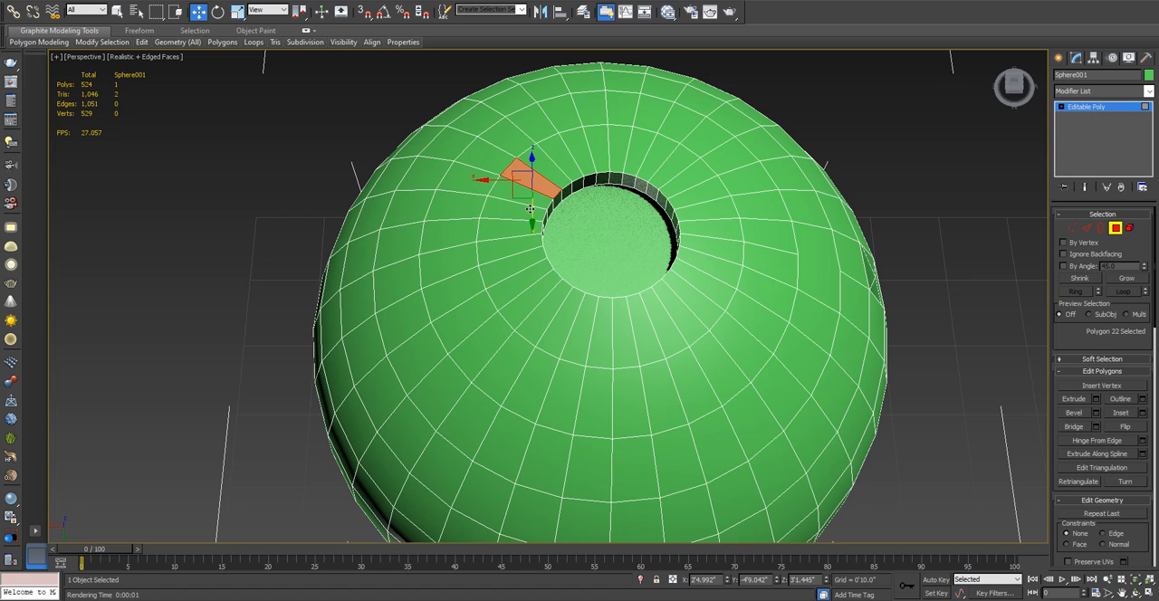
{"action": "left_click", "coordinate": [526, 279], "text": "shift"}
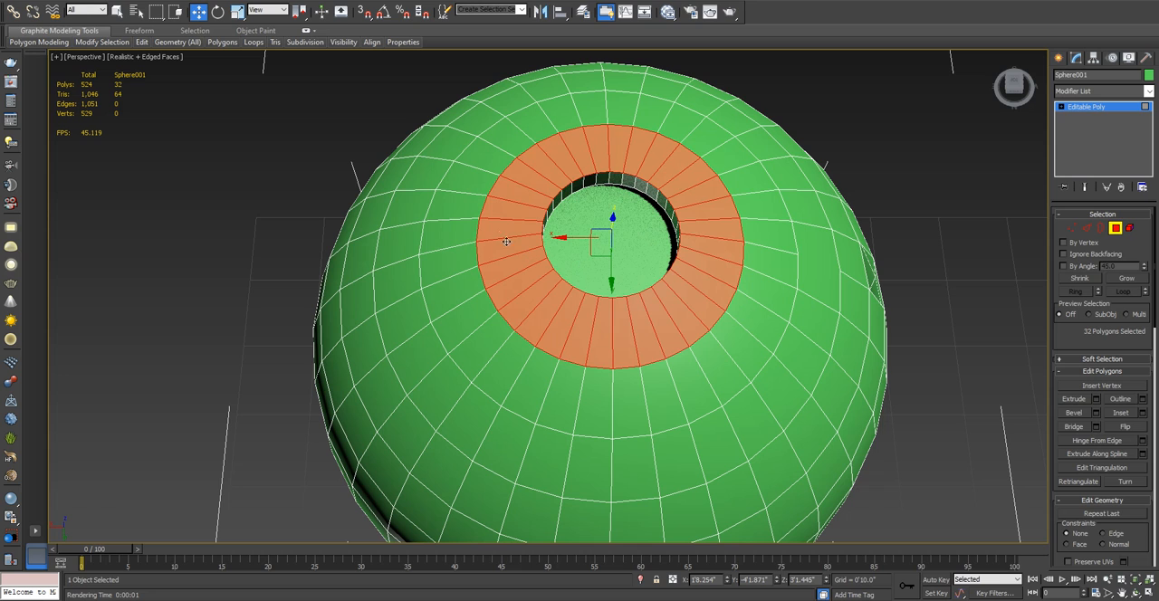
- Preview a -0'3.0" Extrude Polygons on the ring around the recess, using the Local Normal type
{"action": "middle_click_drag", "start_coordinate": [431, 244], "coordinate": [486, 240]}
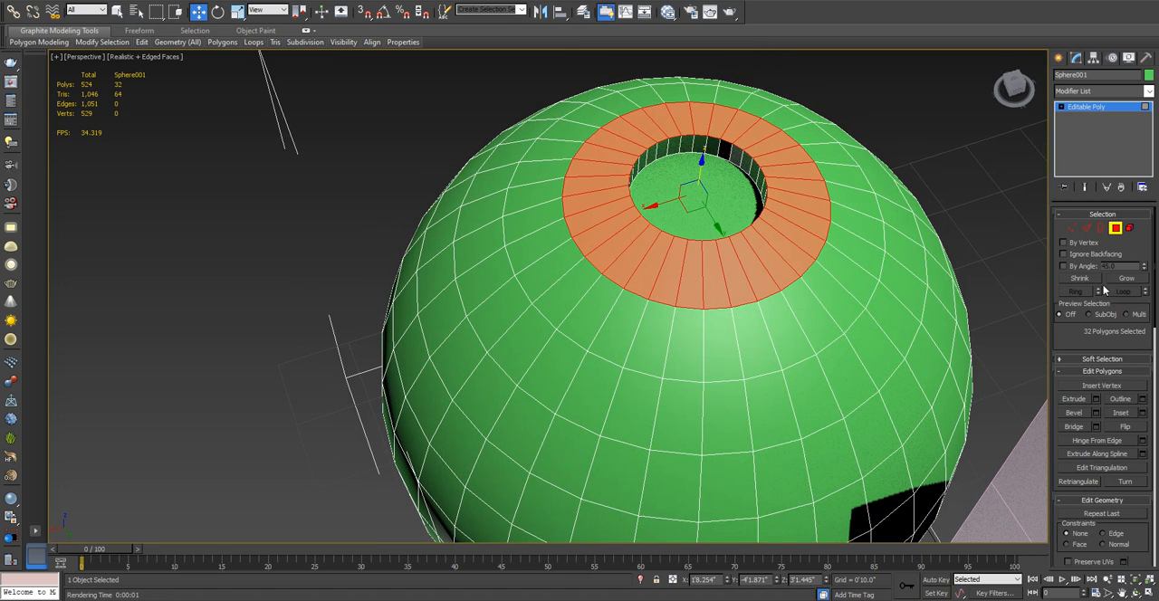
{"action": "middle_click_drag", "start_coordinate": [890, 235], "coordinate": [542, 221]}
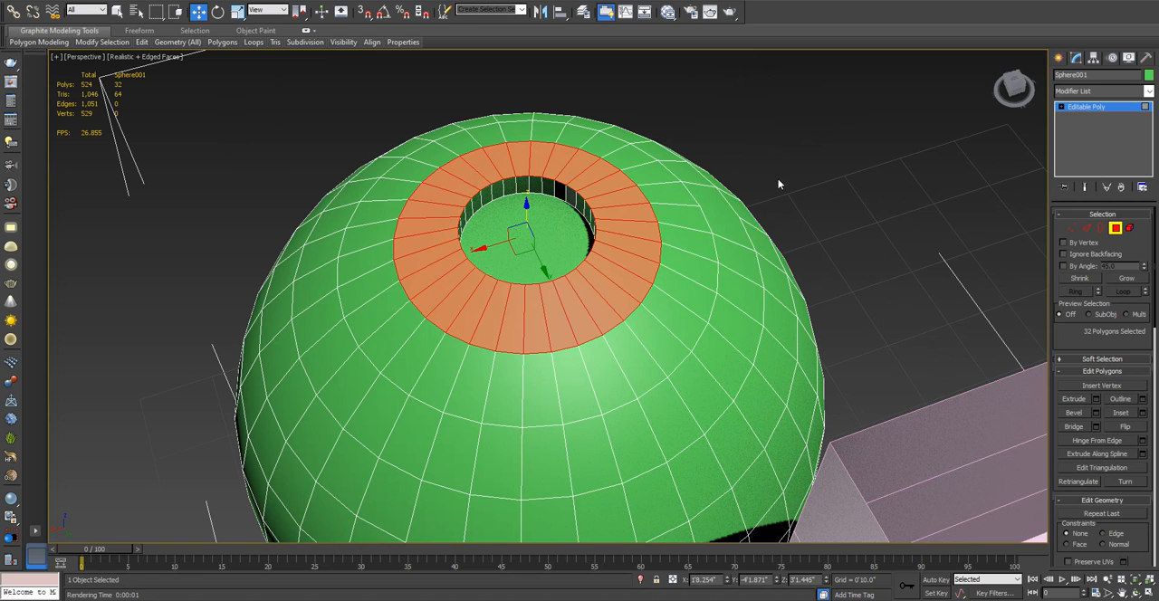
{"action": "middle_click_drag", "start_coordinate": [852, 228], "coordinate": [986, 254]}
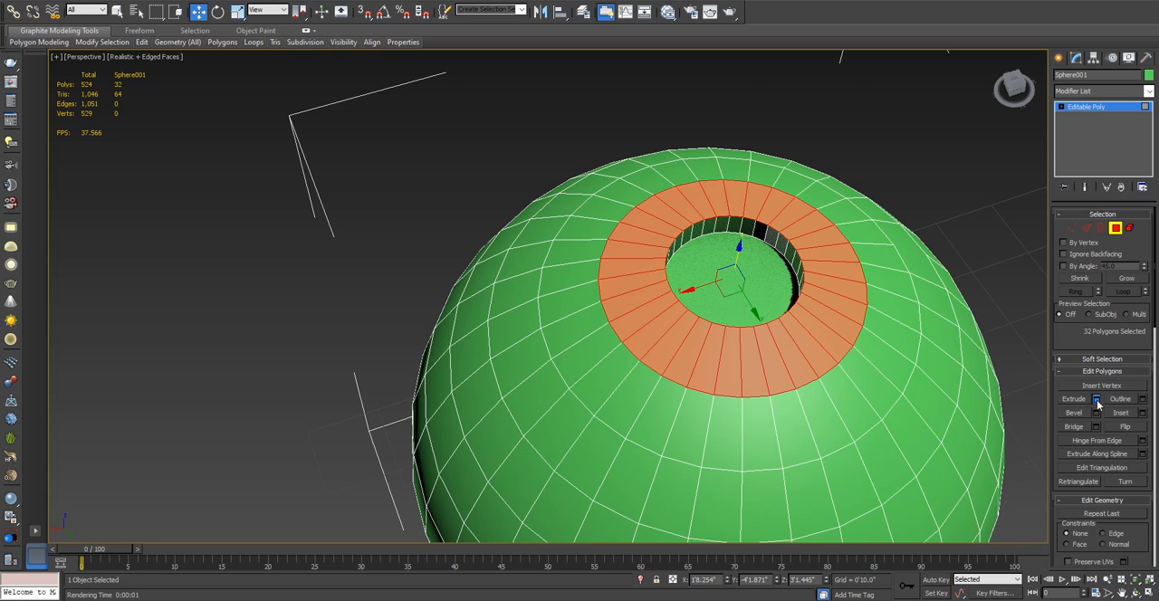
{"action": "left_click", "coordinate": [1096, 399]}
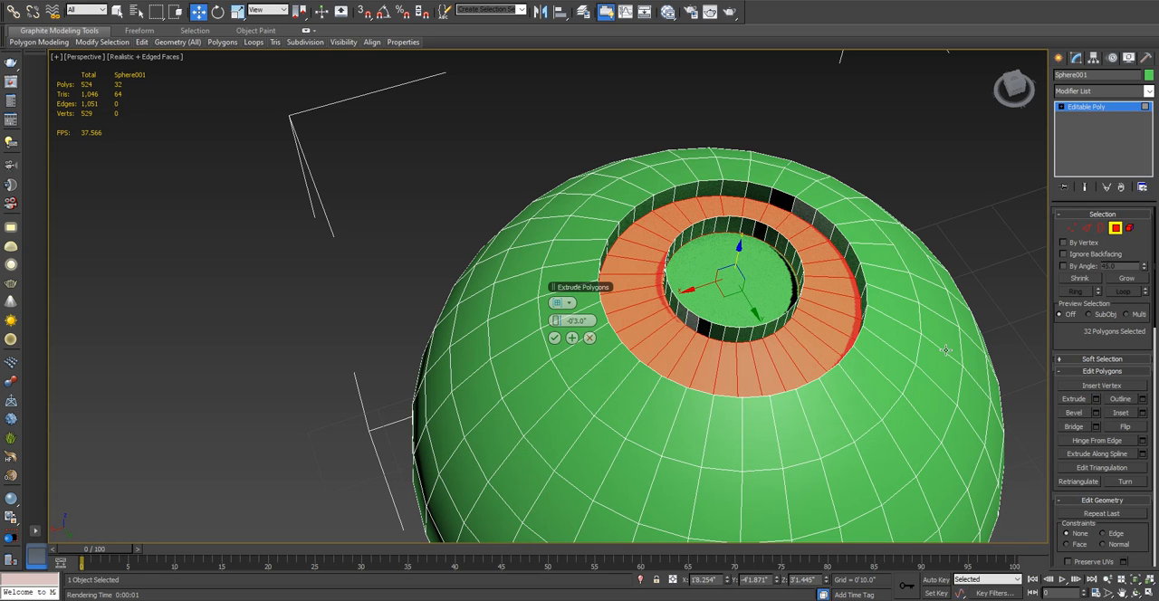
{"action": "left_click", "coordinate": [556, 302]}
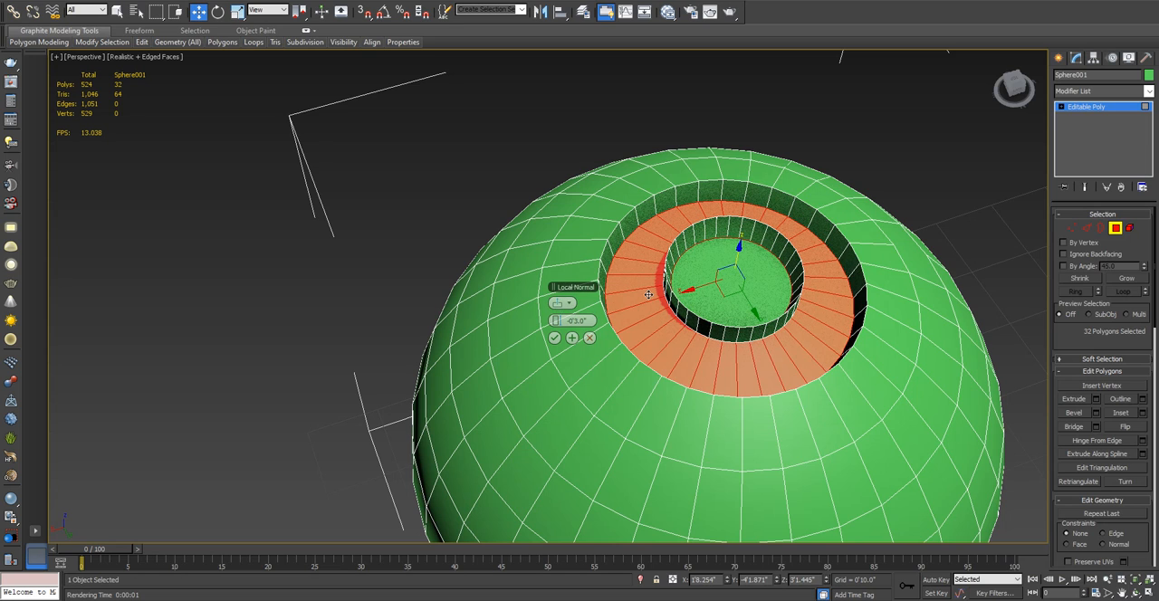
{"action": "middle_click_drag", "start_coordinate": [689, 310], "coordinate": [822, 334]}
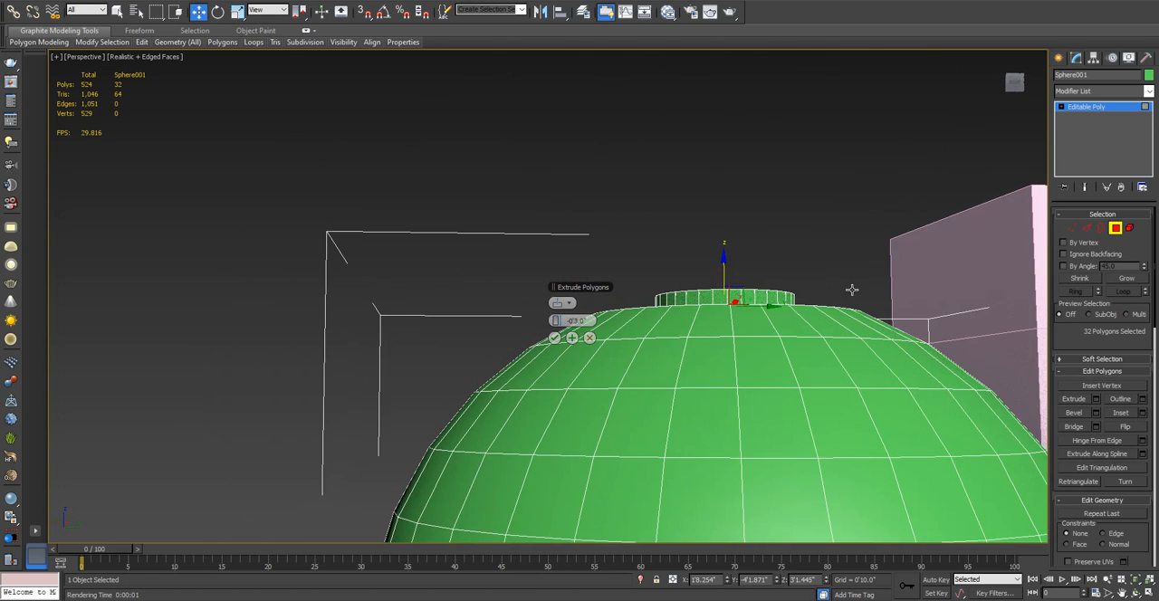
{"action": "middle_click_drag", "start_coordinate": [812, 335], "coordinate": [724, 328], "text": "alt"}
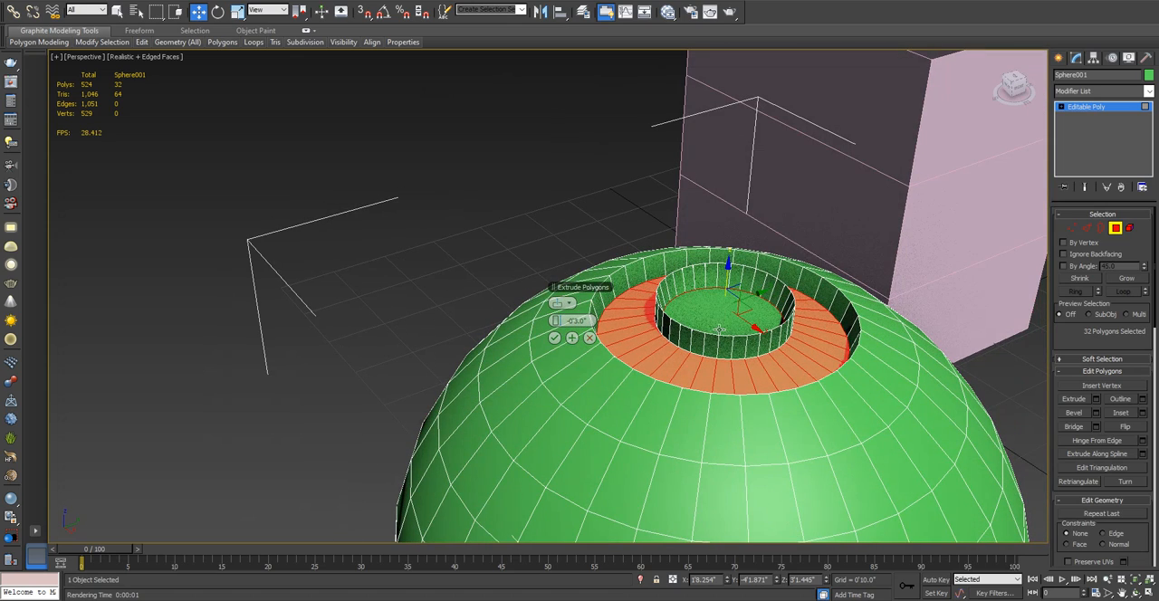
- Try the By Polygon extrusion type on the ring, raising the height outward to about 2'6.097"
{"action": "left_click", "coordinate": [566, 308]}
{"action": "middle_click_drag", "start_coordinate": [554, 319], "coordinate": [541, 372], "text": "alt"}
{"action": "left_click_drag", "start_coordinate": [557, 322], "coordinate": [563, 323]}
{"action": "middle_click_drag", "start_coordinate": [771, 323], "coordinate": [422, 358], "text": "alt"}
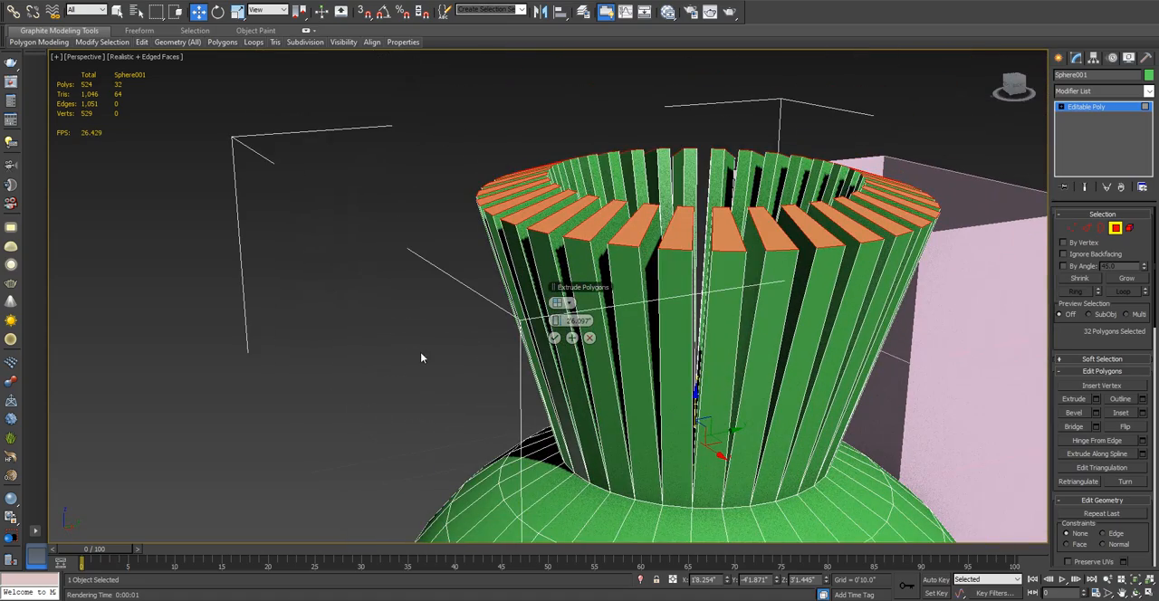
- Compare the Local Normal and By Polygon types on the tall ring extrusion, and cancel the preview
{"action": "left_click", "coordinate": [558, 304]}
{"action": "middle_click_drag", "start_coordinate": [598, 250], "coordinate": [758, 288], "text": "alt"}
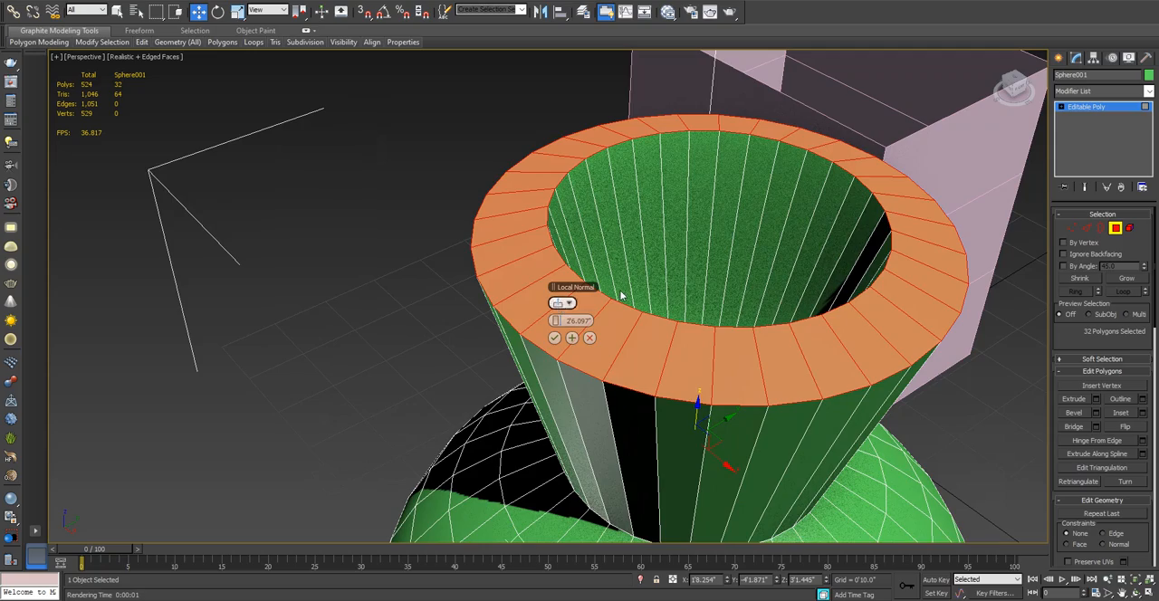
{"action": "middle_click_drag", "start_coordinate": [854, 194], "coordinate": [764, 389], "text": "alt"}
{"action": "middle_click_drag", "start_coordinate": [774, 178], "coordinate": [770, 299], "text": "alt"}
{"action": "left_click", "coordinate": [556, 304]}
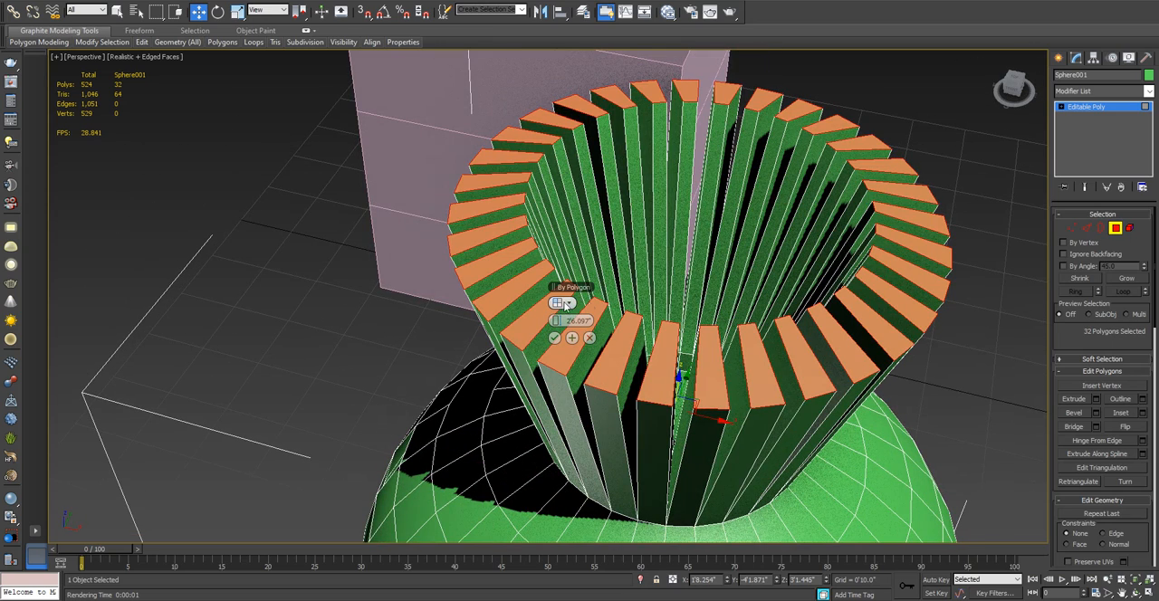
{"action": "left_click", "coordinate": [588, 342]}
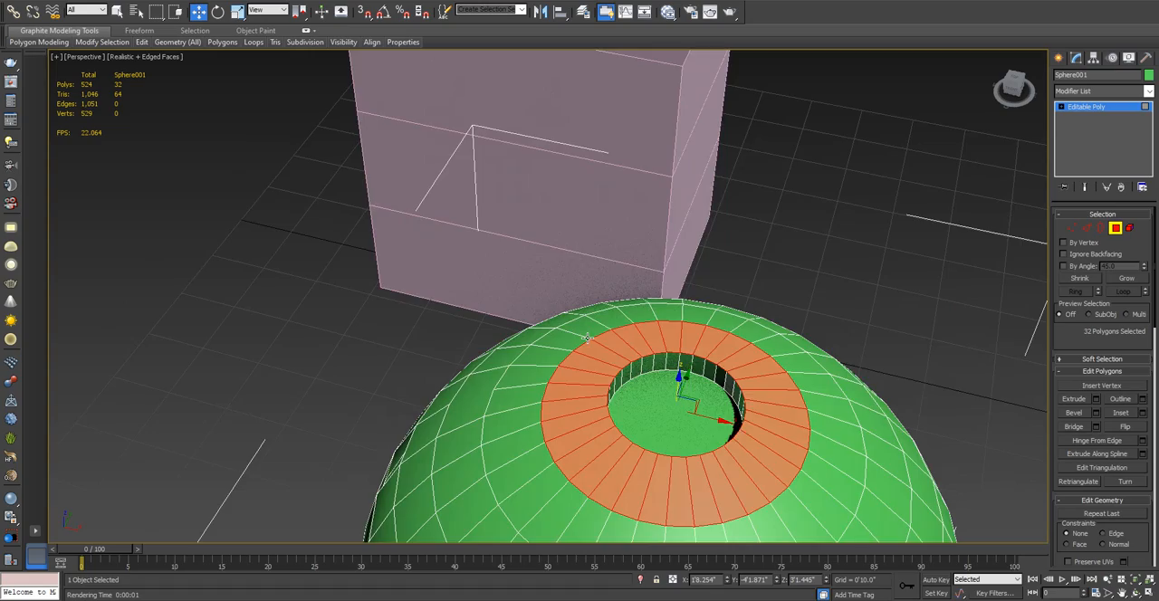
- Examine the selected ring and the recess on the sphere up close and from farther away beside the open box
{"action": "scroll", "coordinate": [589, 341], "scroll_direction": "down", "scroll_amount": 2}
{"action": "scroll", "coordinate": [588, 341], "scroll_direction": "up", "scroll_amount": 2}
{"action": "scroll", "coordinate": [589, 342], "scroll_direction": "down", "scroll_amount": 1}
{"action": "middle_click_drag", "start_coordinate": [589, 337], "coordinate": [686, 286], "text": "alt"}
{"action": "scroll", "coordinate": [718, 343], "scroll_direction": "down", "scroll_amount": 3}
{"action": "scroll", "coordinate": [614, 270], "scroll_direction": "up", "scroll_amount": 3}
{"action": "scroll", "coordinate": [614, 269], "scroll_direction": "up", "scroll_amount": 6}
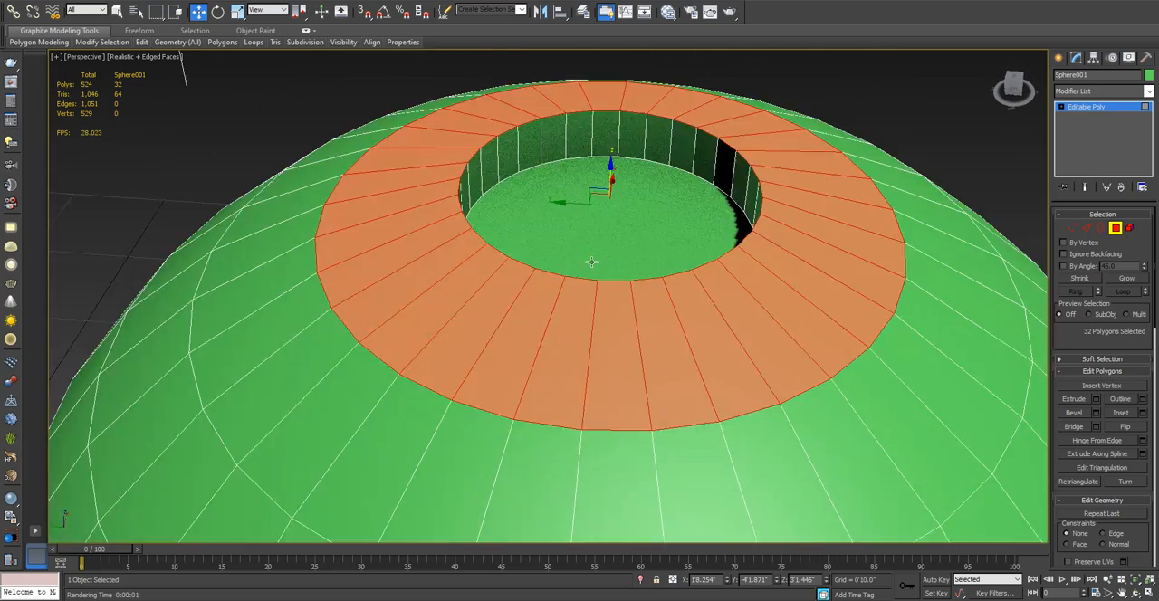
{"action": "scroll", "coordinate": [590, 257], "scroll_direction": "down", "scroll_amount": 5}
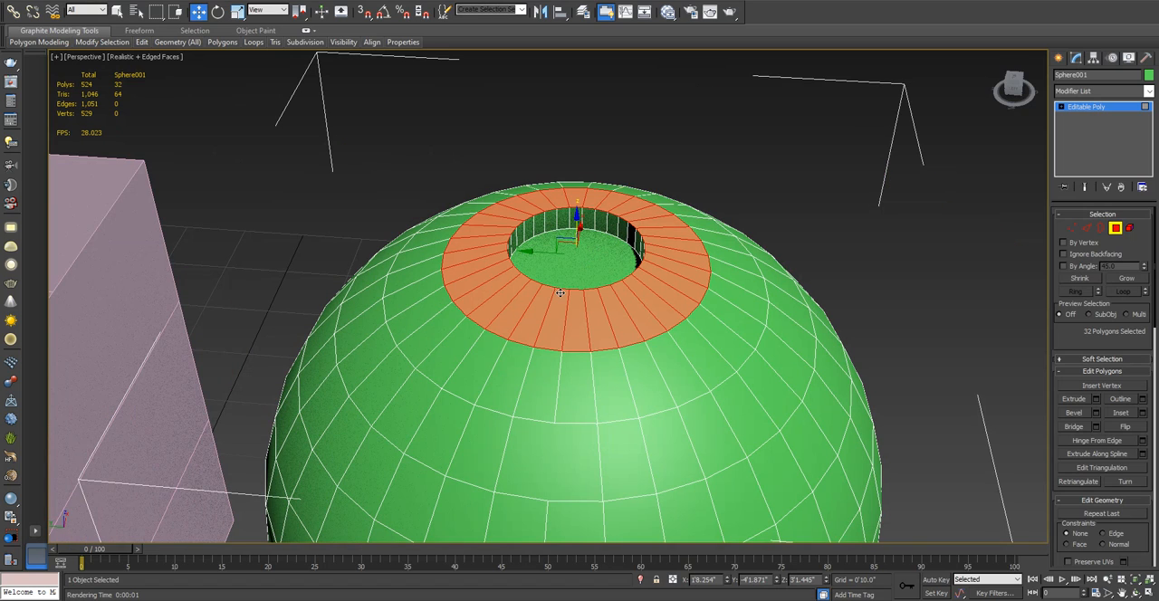
{"action": "scroll", "coordinate": [612, 294], "scroll_direction": "down", "scroll_amount": 3}
{"action": "middle_click_drag", "start_coordinate": [609, 283], "coordinate": [596, 202]}
{"action": "middle_click_drag", "start_coordinate": [584, 246], "coordinate": [593, 232], "text": "alt"}
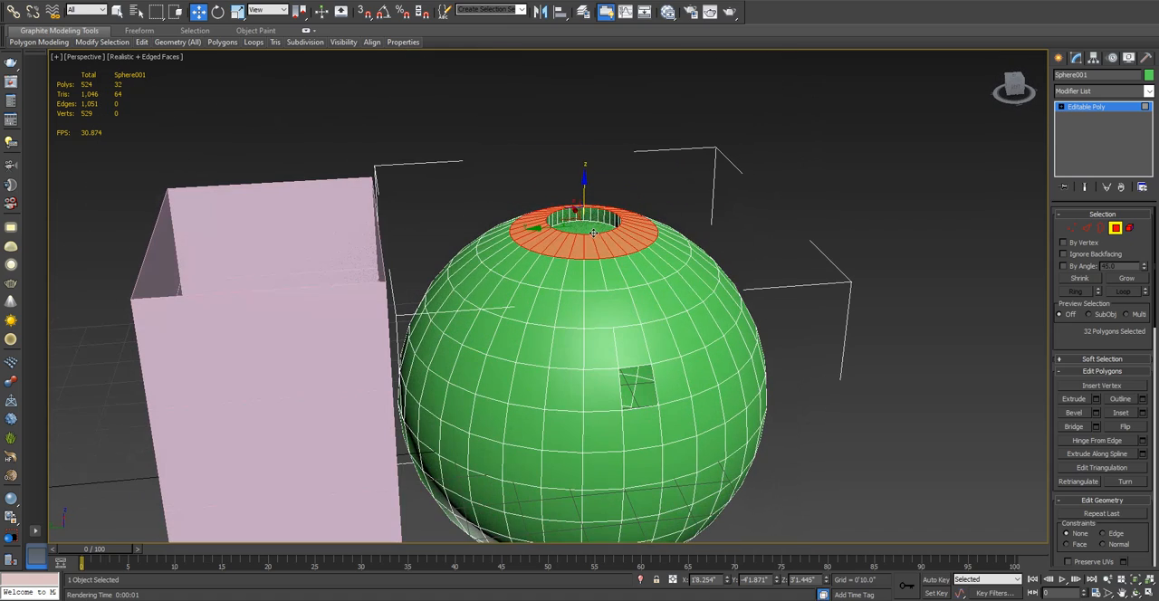
{"action": "middle_click_drag", "start_coordinate": [713, 234], "coordinate": [565, 291], "text": "alt"}
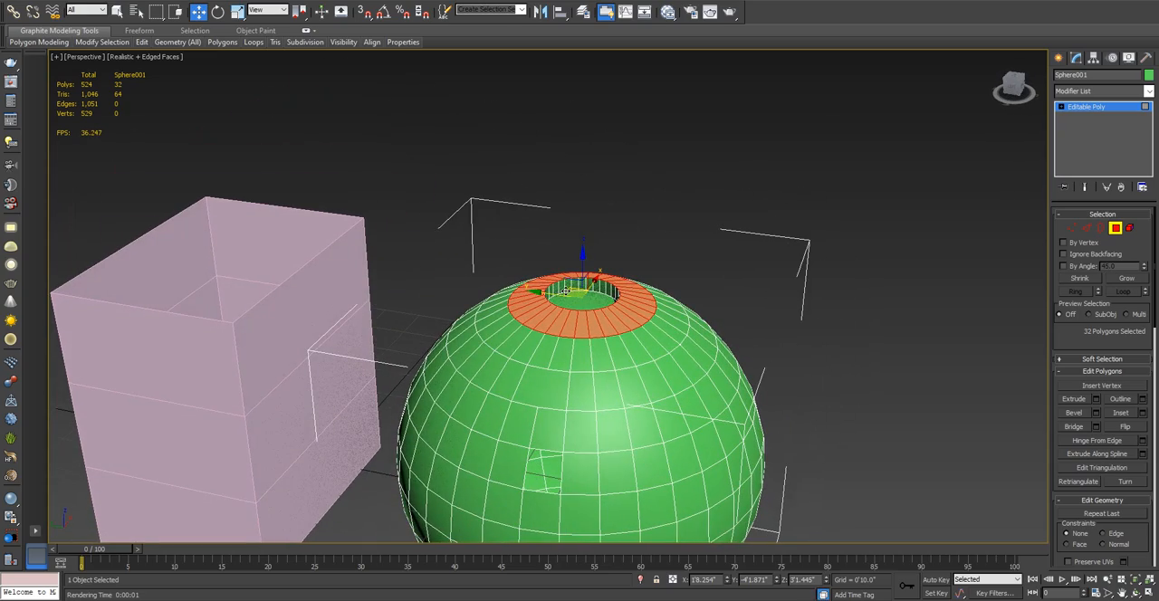